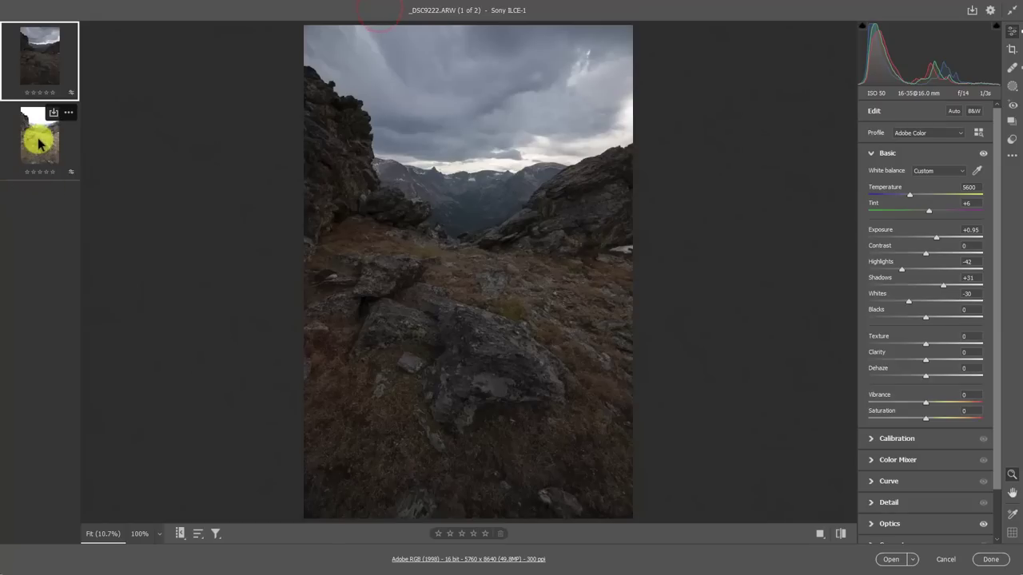
Merge both bracketed photos into _DSC9222-HDR-1.dng, then set Exposure -0.45 and Highlights -100.
{"action": "left_click", "coordinate": [37, 137], "text": "shift"}
{"action": "right_click", "coordinate": [36, 138]}
{"action": "left_click", "coordinate": [92, 182]}
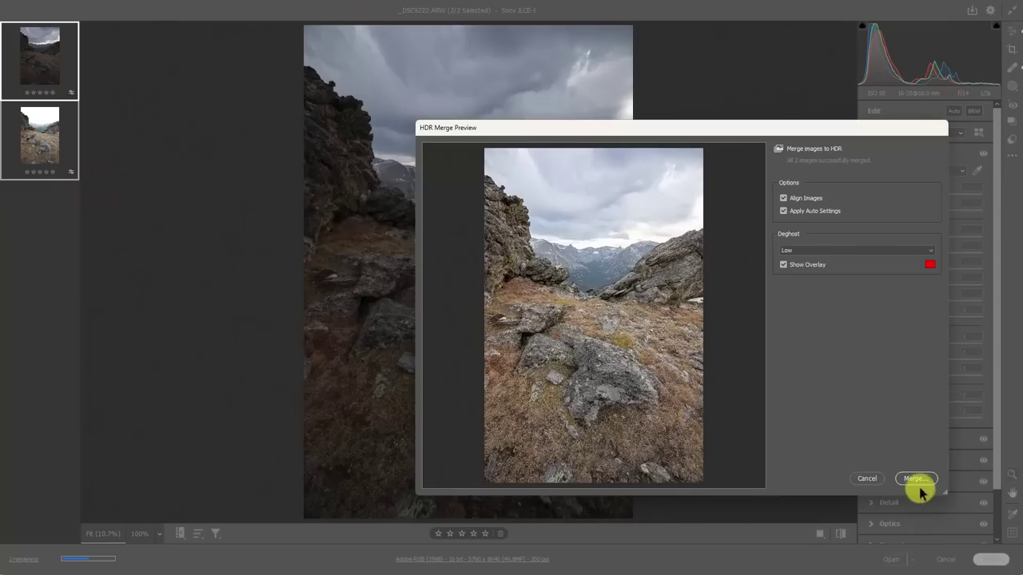
{"action": "left_click", "coordinate": [915, 475]}
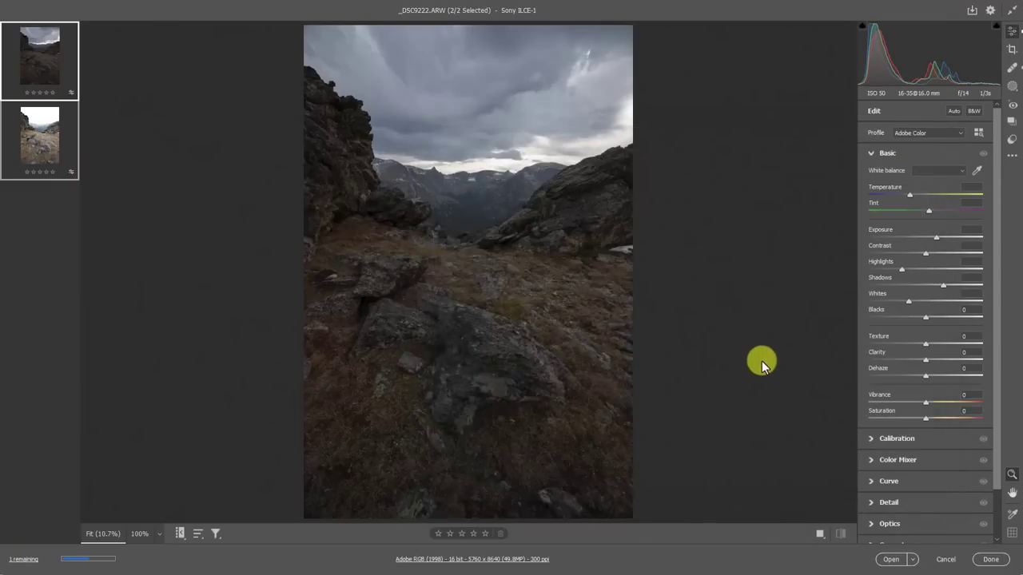
{"action": "left_click_drag", "start_coordinate": [924, 240], "coordinate": [922, 238]}
{"action": "left_click_drag", "start_coordinate": [878, 273], "coordinate": [877, 270]}
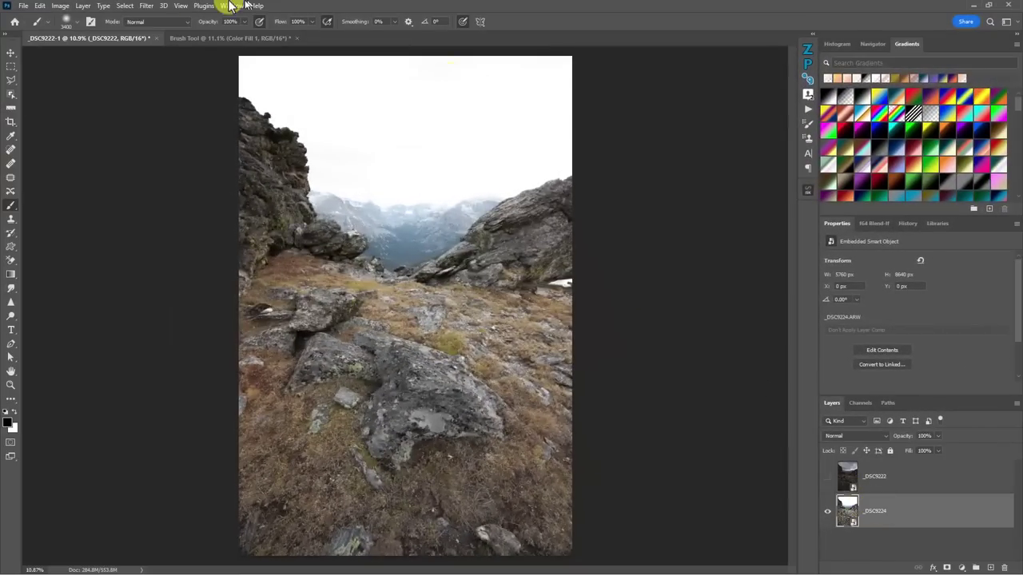
Select the highlights with Color Range at Fuzziness 49 and Range 255.
{"action": "left_click", "coordinate": [125, 5]}
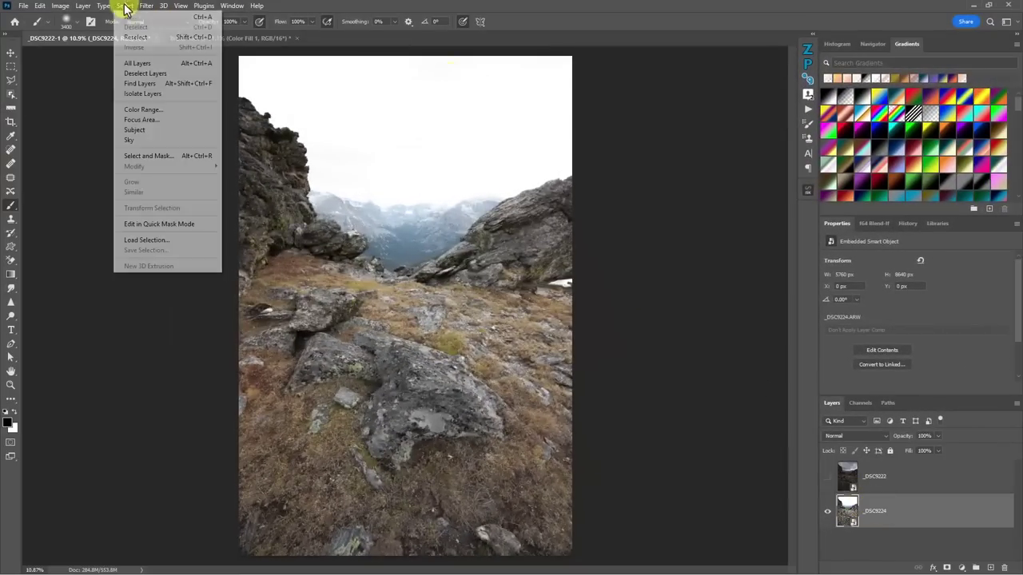
{"action": "left_click", "coordinate": [140, 97]}
{"action": "mouse_move", "coordinate": [589, 155]}
{"action": "left_mouse_down"}
{"action": "mouse_move", "coordinate": [643, 162]}
{"action": "mouse_move", "coordinate": [589, 155]}
{"action": "left_mouse_up"}
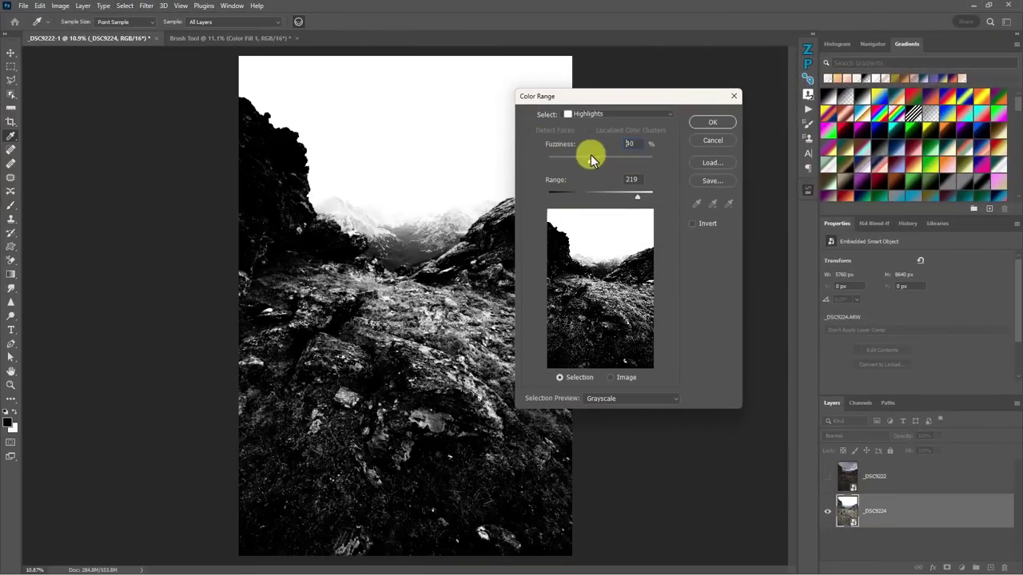
{"action": "left_click_drag", "start_coordinate": [637, 196], "coordinate": [664, 194]}
{"action": "left_click_drag", "start_coordinate": [590, 161], "coordinate": [598, 160]}
{"action": "left_click", "coordinate": [712, 123]}
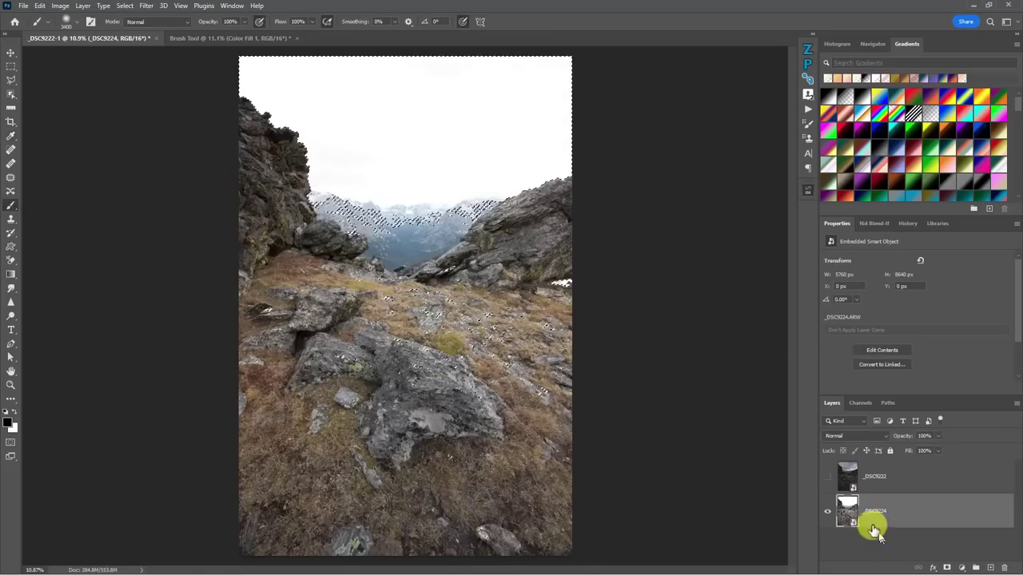
Show the cloudy-sky layer, mask it from the selection, paint the right side, and view the mask.
{"action": "left_click", "coordinate": [827, 476]}
{"action": "left_click", "coordinate": [914, 477]}
{"action": "left_click", "coordinate": [947, 567]}
{"action": "key", "text": "b"}
{"action": "mouse_move", "coordinate": [491, 433]}
{"action": "left_mouse_down"}
{"action": "mouse_move", "coordinate": [533, 448]}
{"action": "mouse_move", "coordinate": [590, 386]}
{"action": "mouse_move", "coordinate": [338, 288]}
{"action": "mouse_move", "coordinate": [521, 325]}
{"action": "mouse_move", "coordinate": [616, 376]}
{"action": "left_mouse_up"}
{"action": "left_click", "coordinate": [880, 485]}
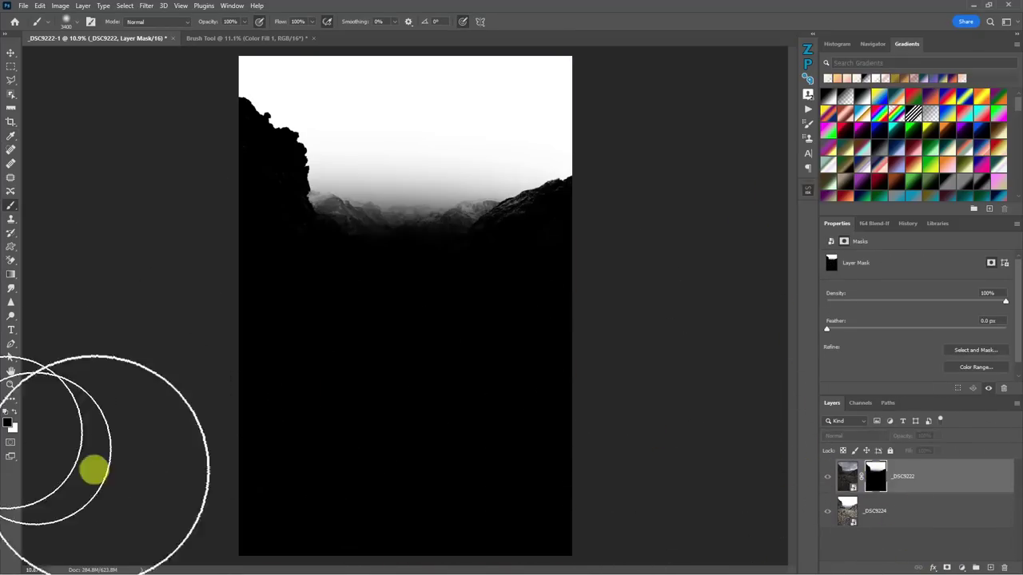
{"action": "left_click", "coordinate": [873, 478], "text": "alt"}
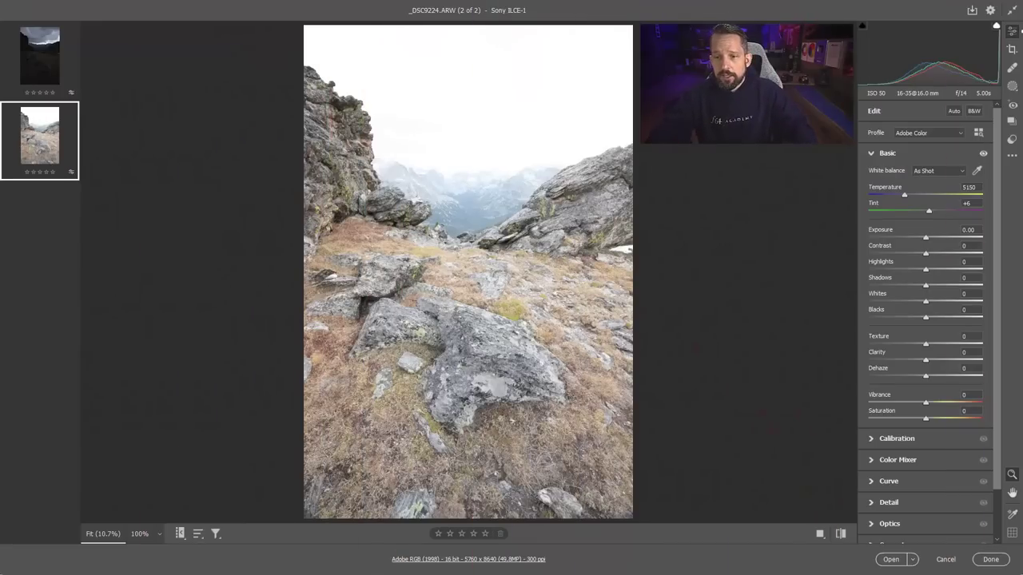
{"action": "left_click", "coordinate": [43, 71]}
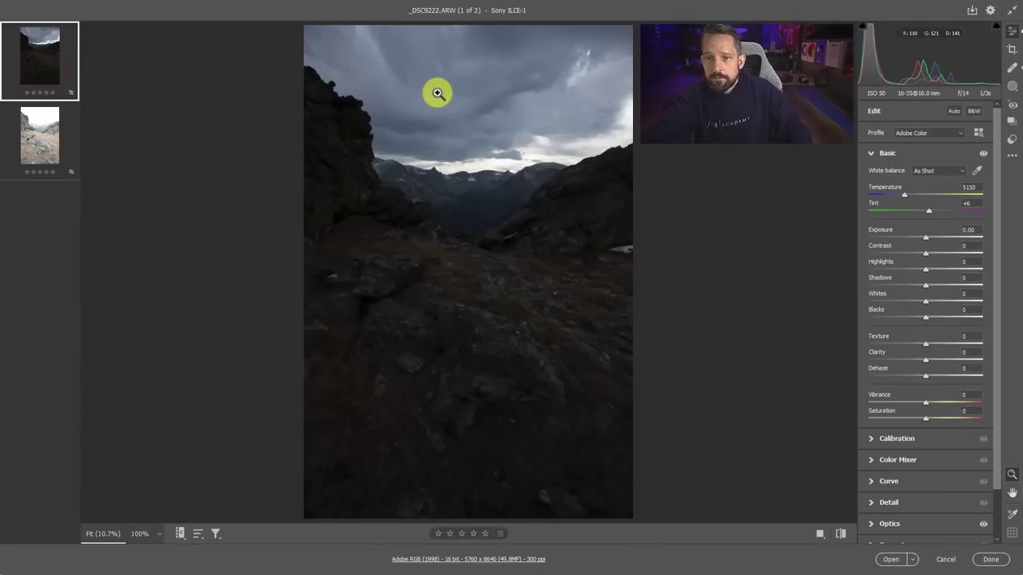
{"action": "left_click", "coordinate": [48, 140]}
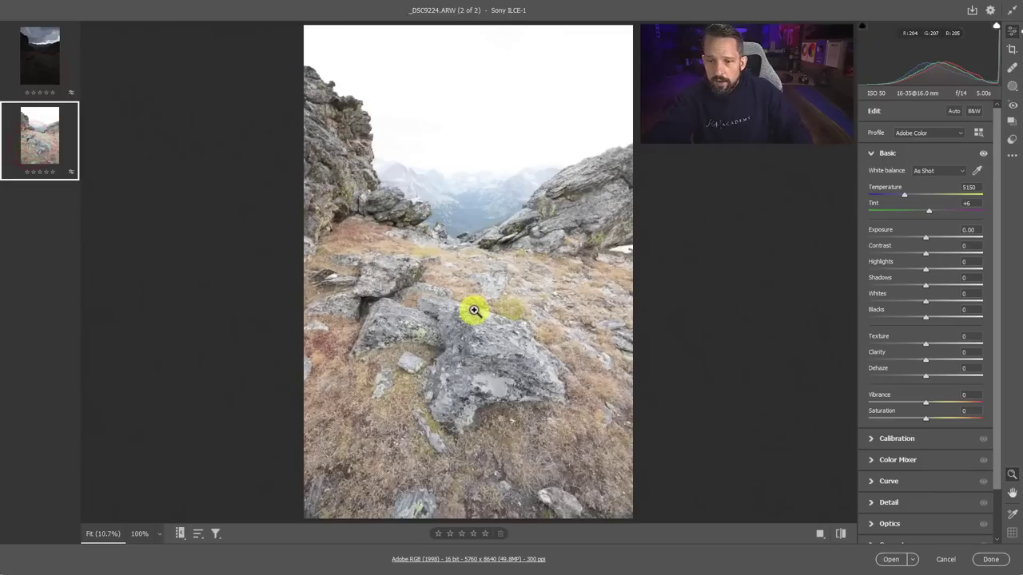
{"action": "left_click", "coordinate": [40, 55]}
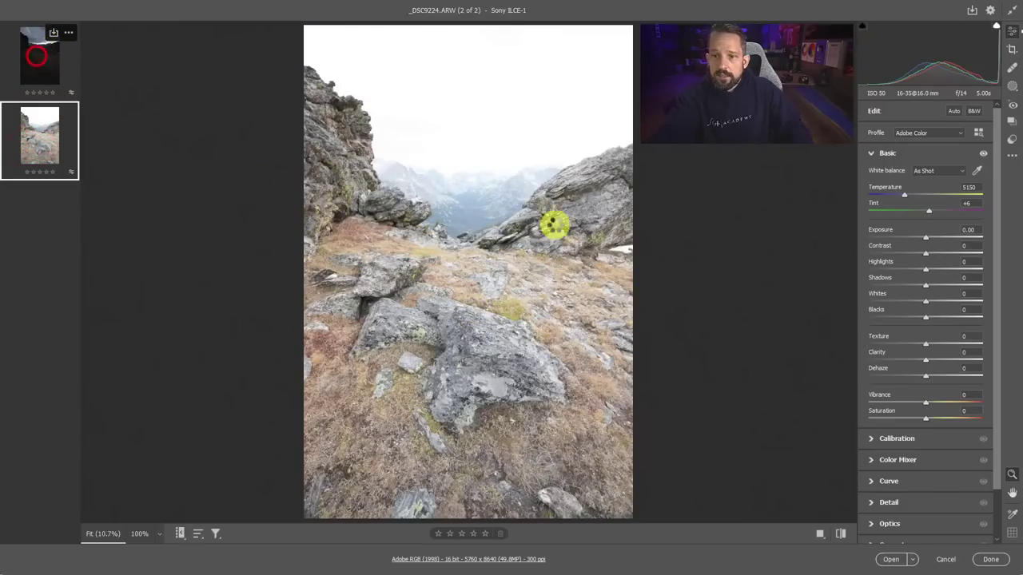
{"action": "left_click", "coordinate": [952, 113]}
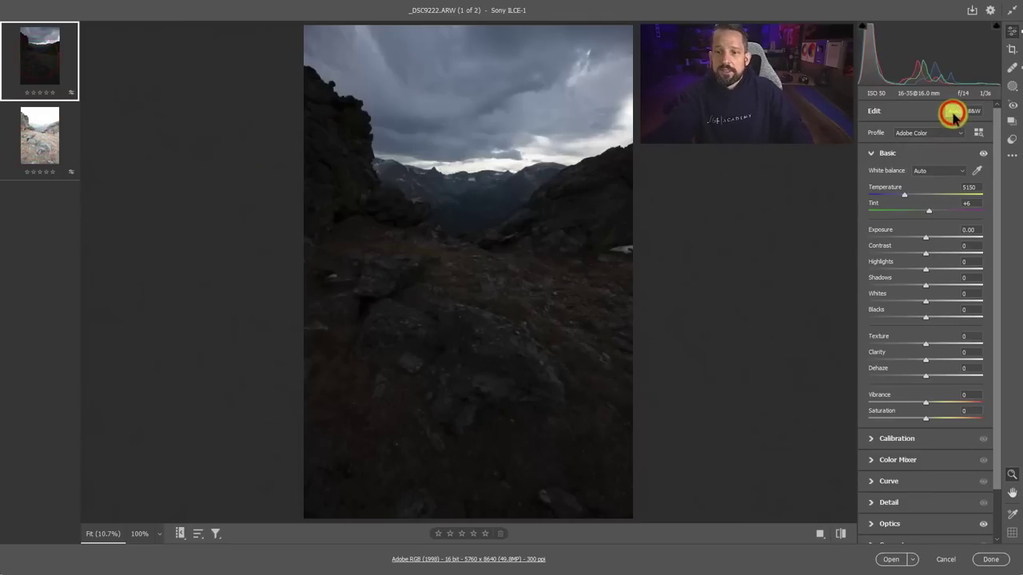
{"action": "left_click_drag", "start_coordinate": [889, 269], "coordinate": [870, 269]}
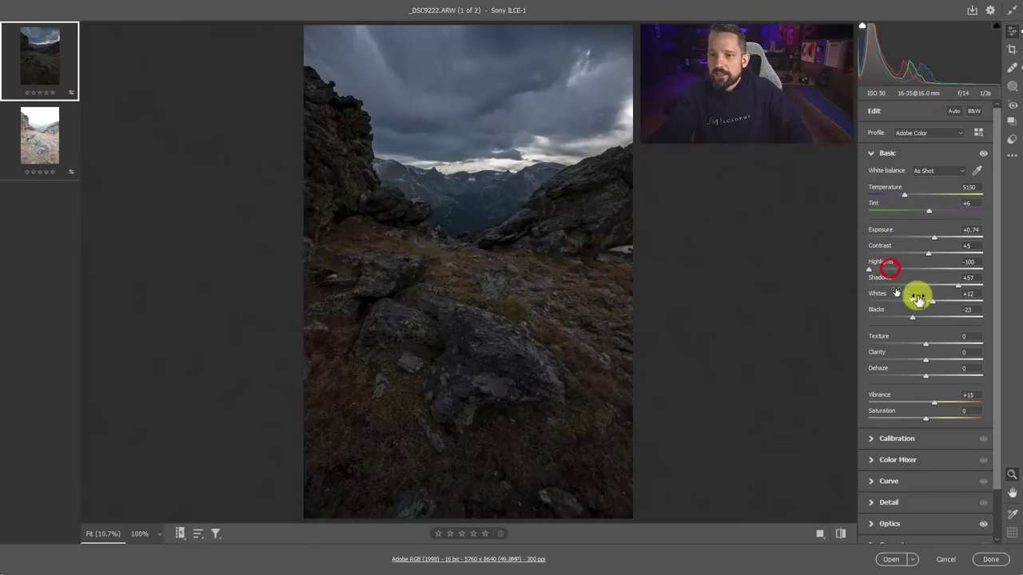
{"action": "left_click_drag", "start_coordinate": [958, 285], "coordinate": [982, 285]}
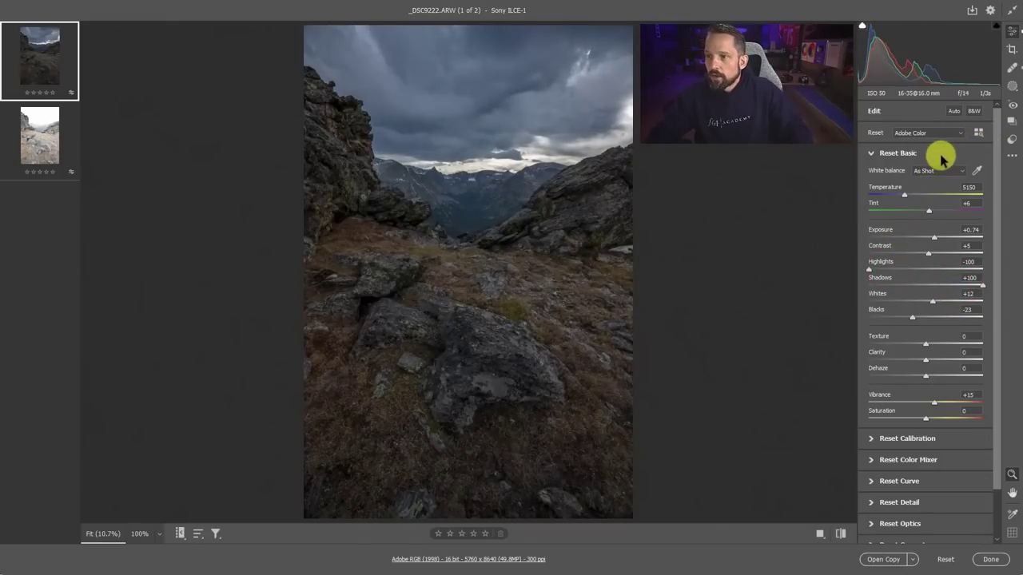
{"action": "double_click", "coordinate": [939, 154]}
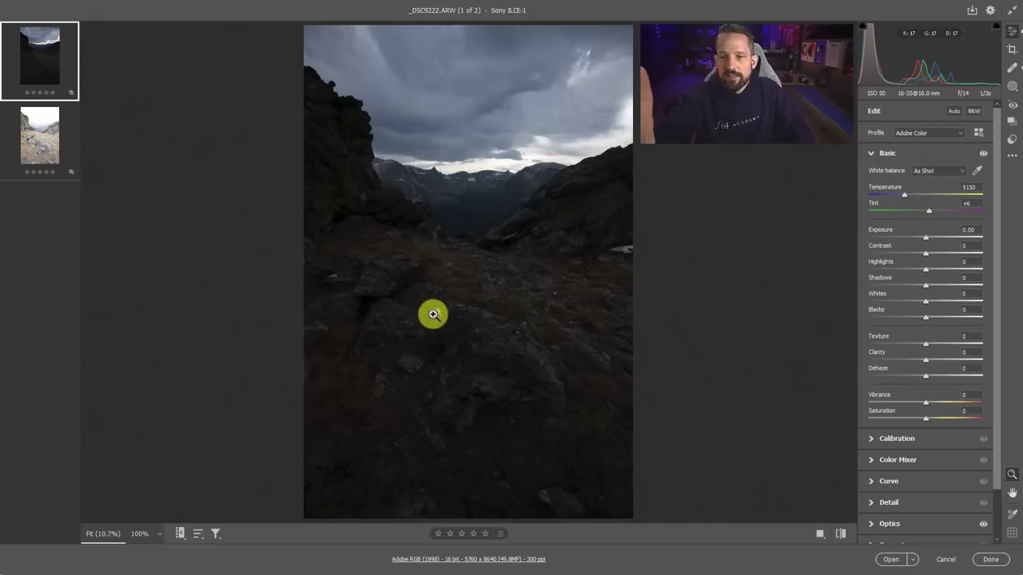
{"action": "left_click", "coordinate": [36, 140]}
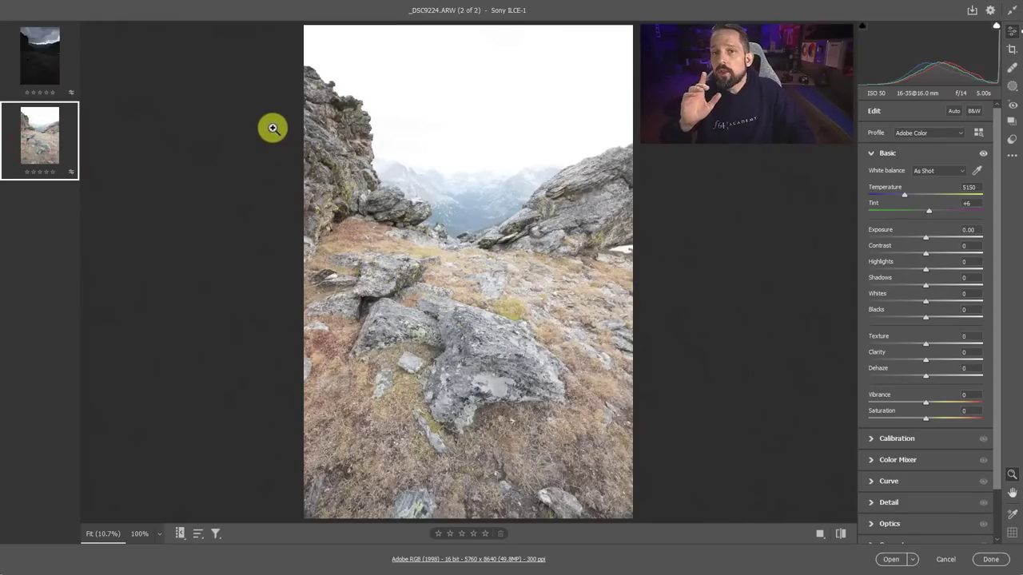
On _DSC9222, set Temperature 5600, Exposure +0.95, Highlights -42, Shadows +31 and Whites -30.
{"action": "left_click", "coordinate": [48, 63]}
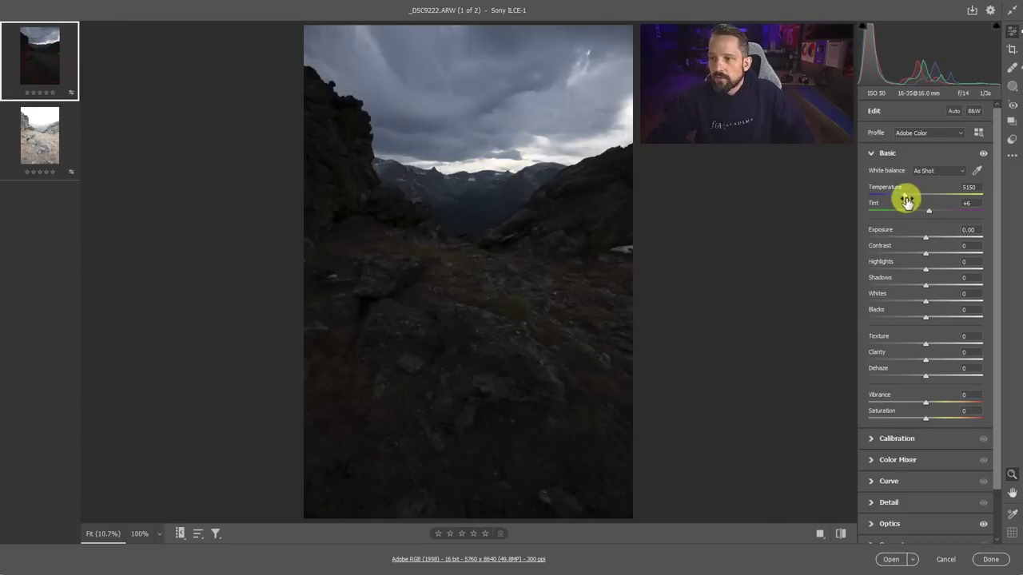
{"action": "left_click", "coordinate": [910, 198]}
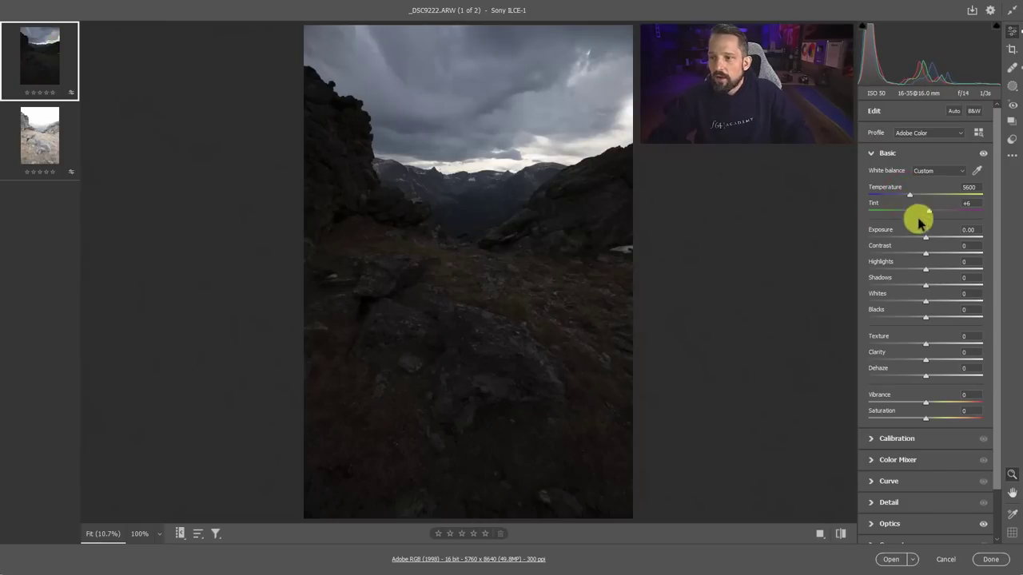
{"action": "left_click_drag", "start_coordinate": [927, 238], "coordinate": [931, 239]}
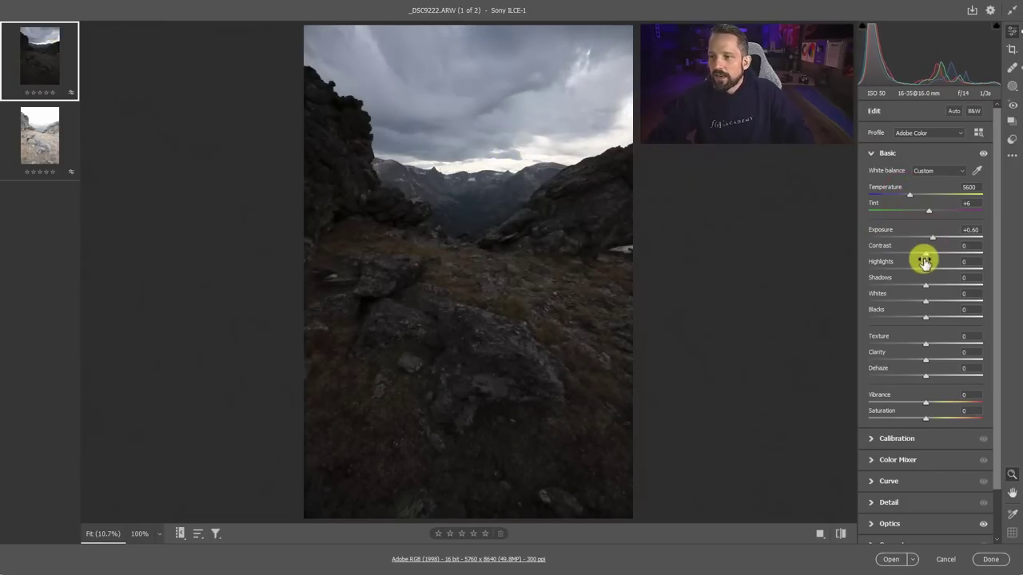
{"action": "left_click_drag", "start_coordinate": [925, 272], "coordinate": [902, 268]}
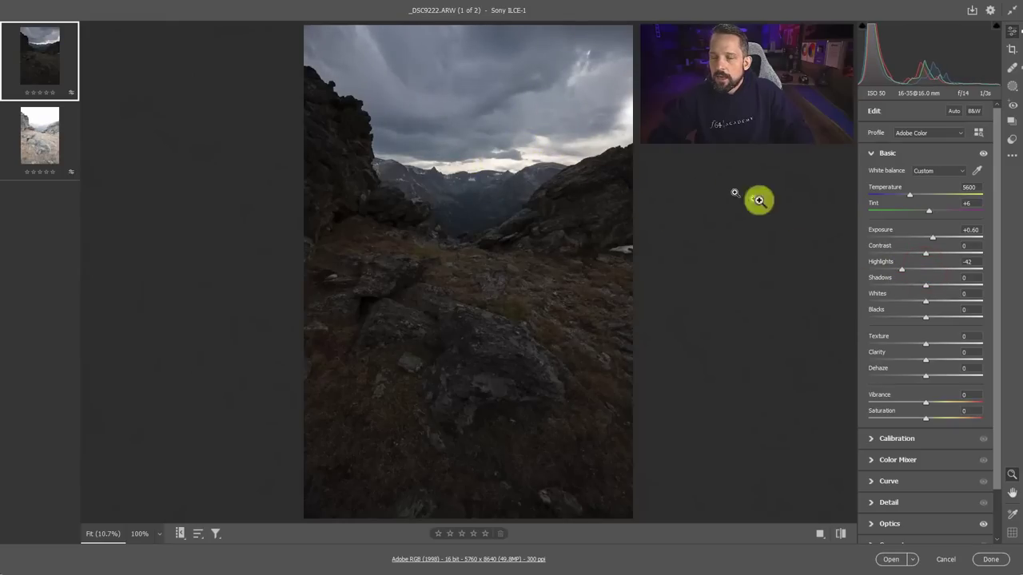
{"action": "left_click_drag", "start_coordinate": [927, 290], "coordinate": [912, 302]}
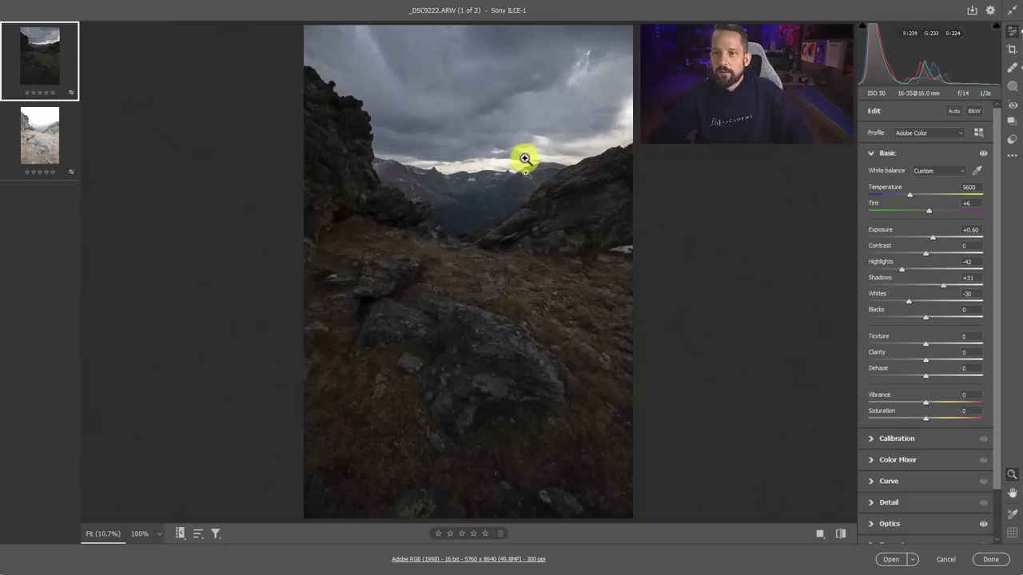
{"action": "left_click_drag", "start_coordinate": [931, 240], "coordinate": [935, 238]}
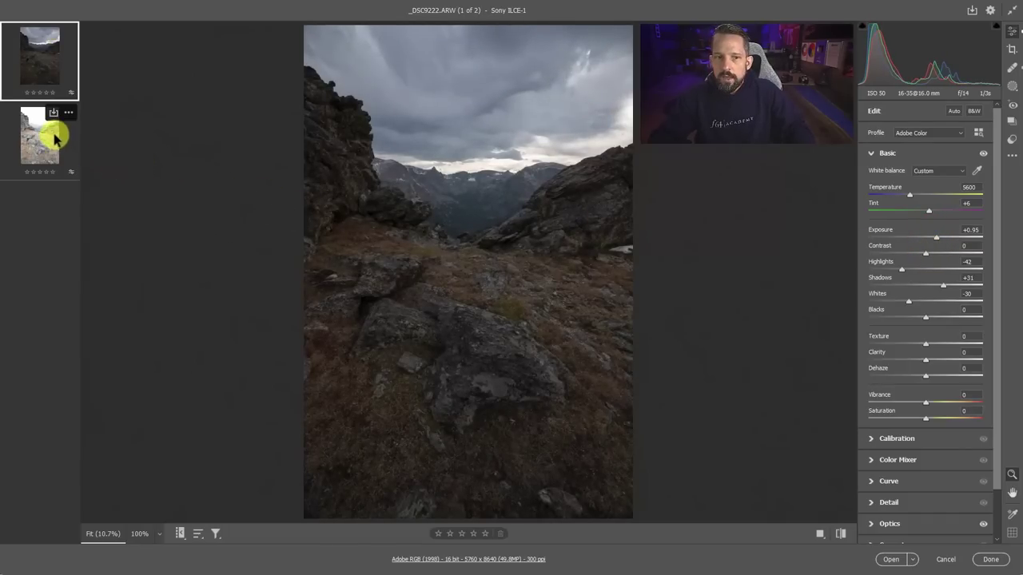
On _DSC9224, set Temperature 5400, Exposure -1.05, Contrast +21, Highlights +36 and Shadows -39.
{"action": "left_click", "coordinate": [47, 138]}
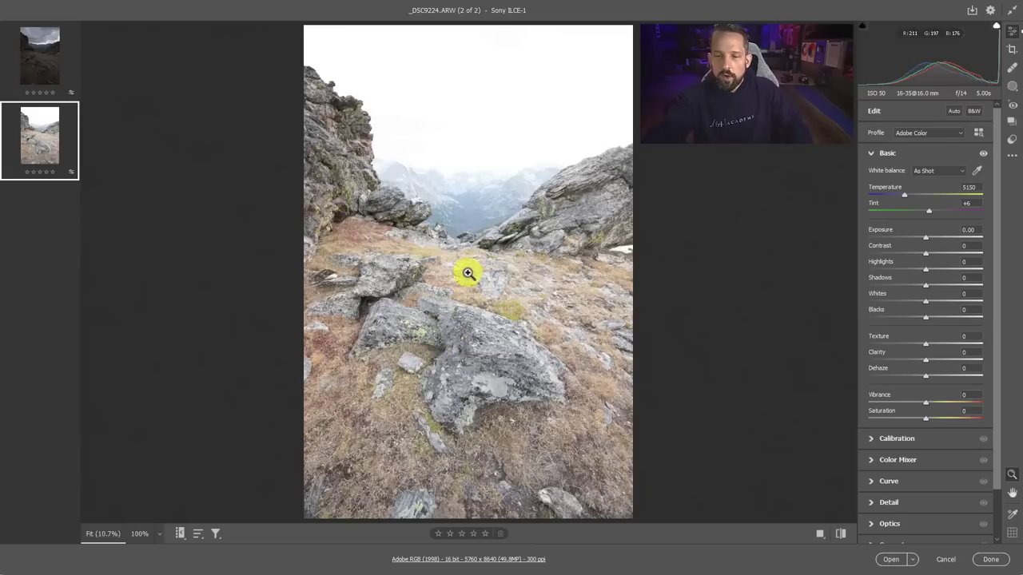
{"action": "left_click_drag", "start_coordinate": [925, 243], "coordinate": [813, 237]}
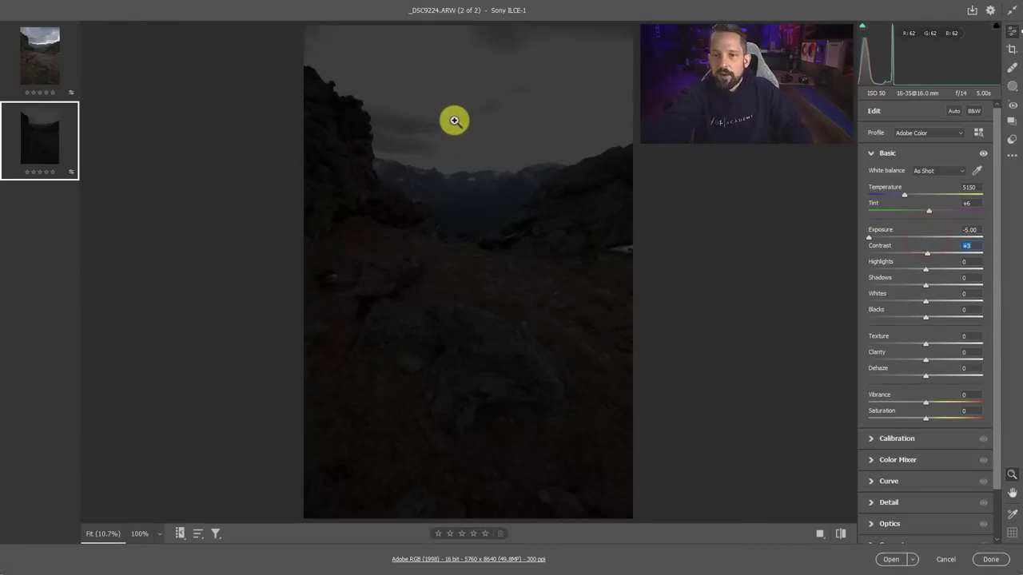
{"action": "left_click", "coordinate": [38, 47]}
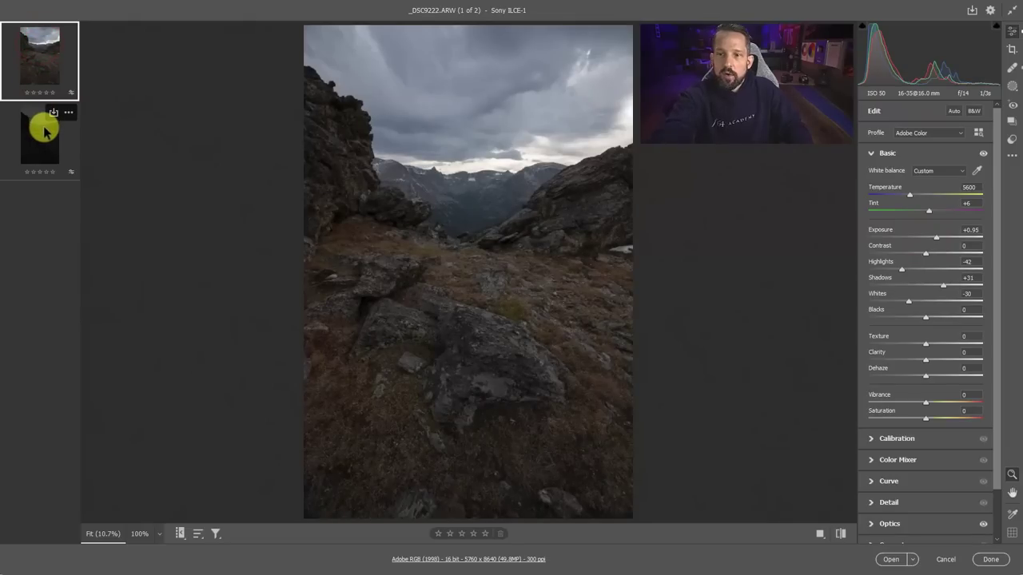
{"action": "left_click", "coordinate": [52, 128]}
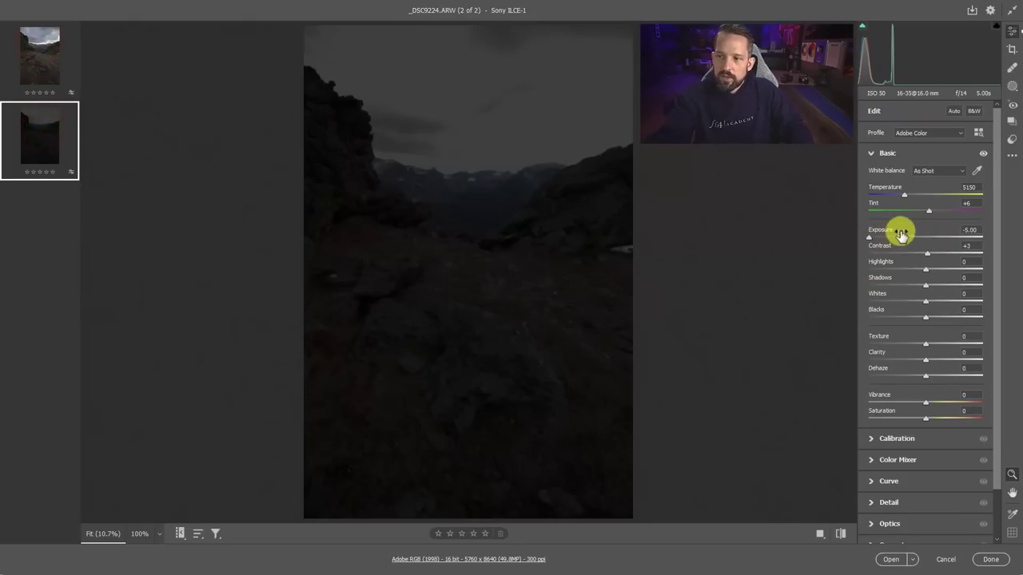
{"action": "left_click_drag", "start_coordinate": [900, 233], "coordinate": [903, 286]}
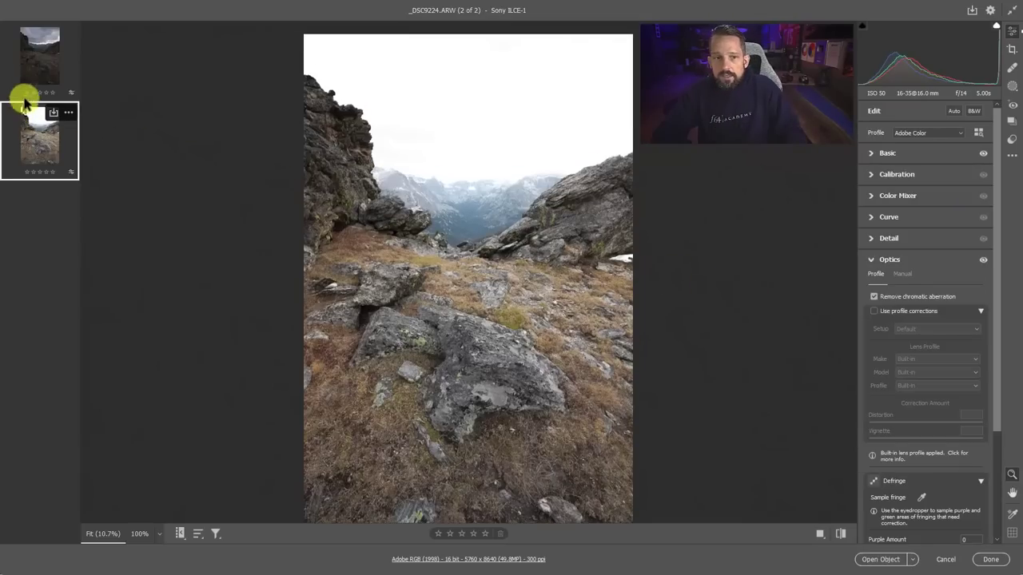
{"action": "key", "text": "shift"}
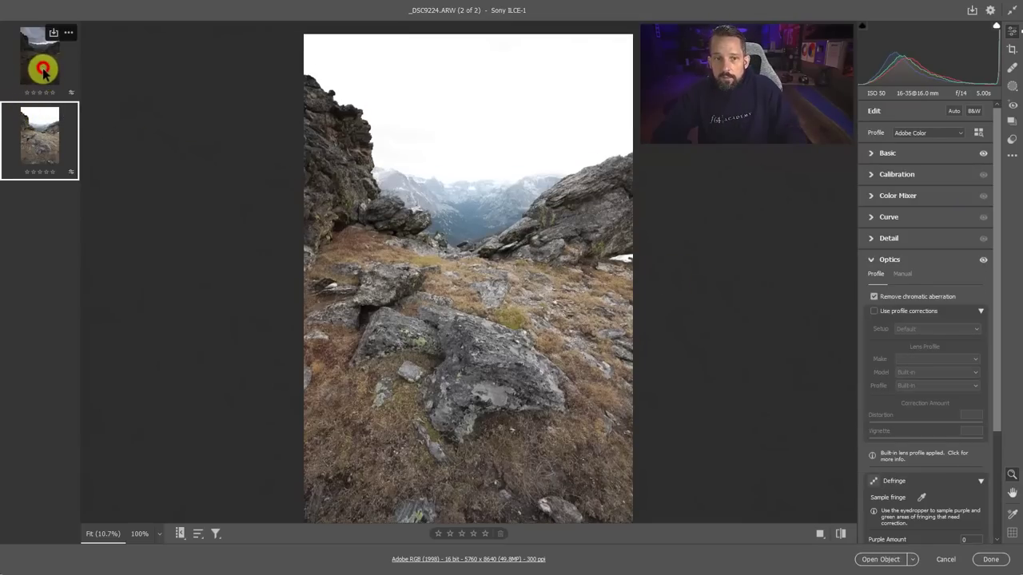
Select both raw photos and open them in Photoshop using Open Objects.
{"action": "left_click", "coordinate": [44, 70], "text": "shift"}
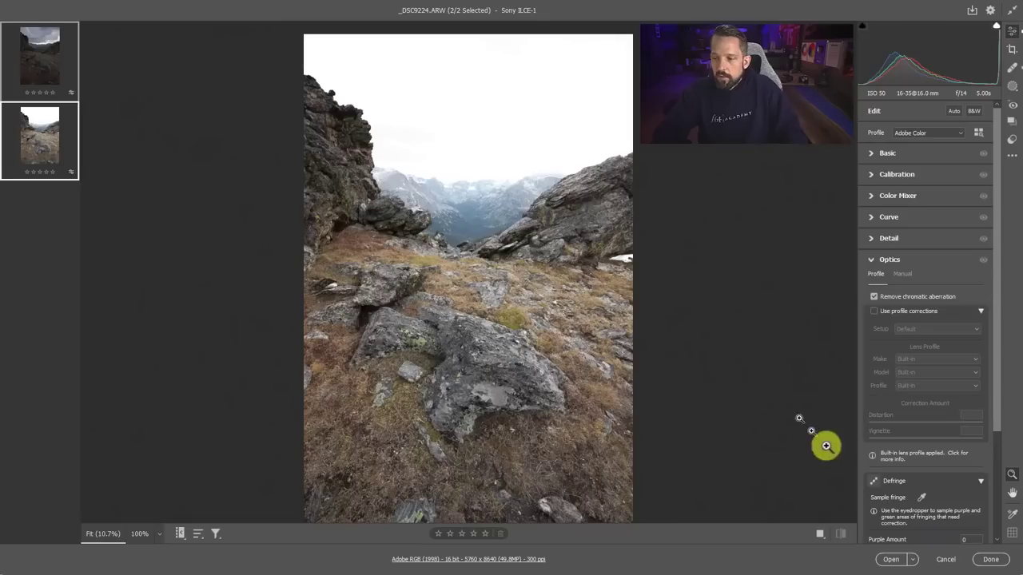
{"action": "key", "text": "shift"}
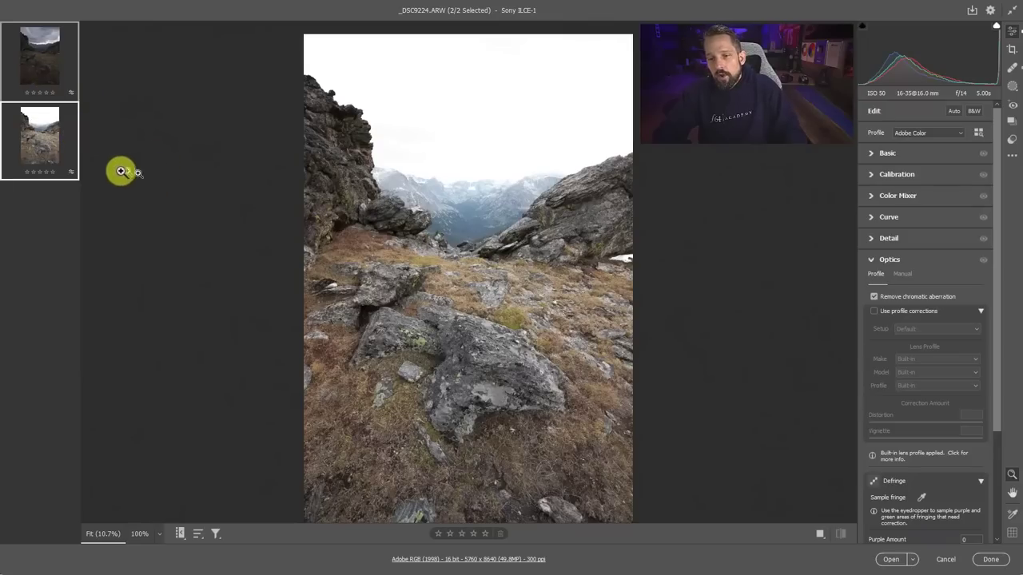
{"action": "key", "text": "shift"}
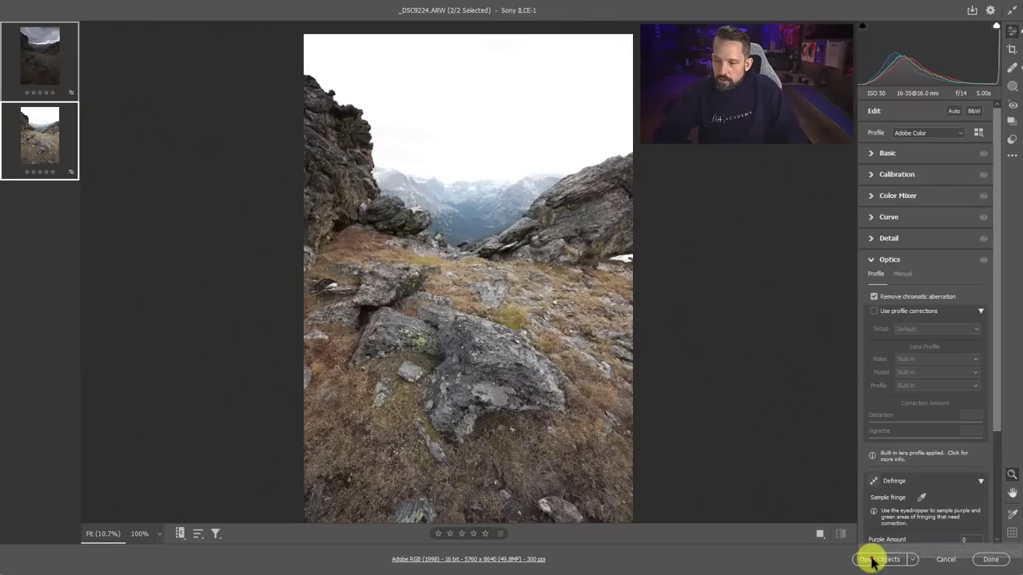
{"action": "left_click", "coordinate": [878, 561], "text": "shift"}
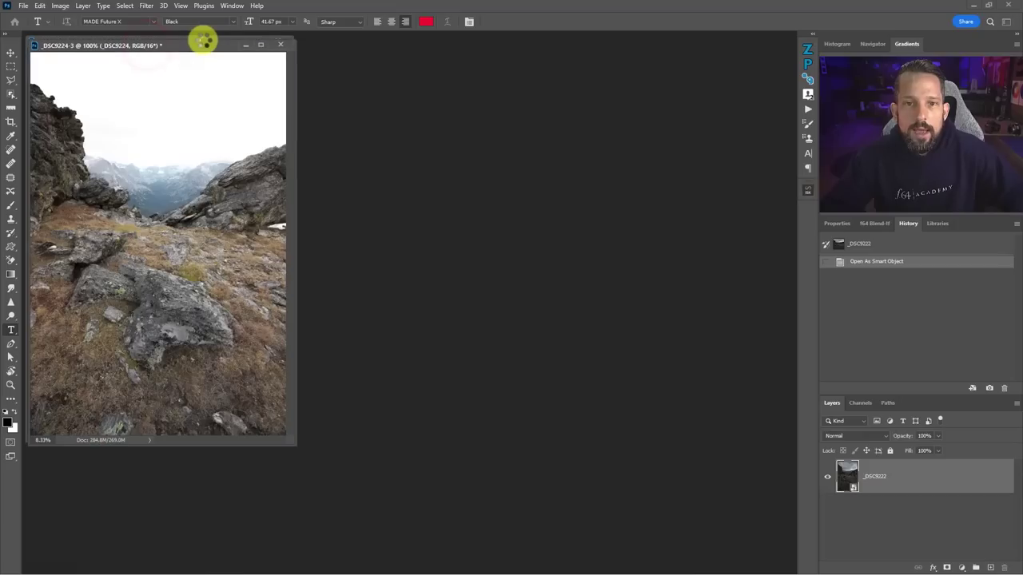
Copy the _DSC9222 sky photo into the _DSC9224 document and close _DSC9222 without saving.
{"action": "left_click_drag", "start_coordinate": [199, 42], "coordinate": [496, 44]}
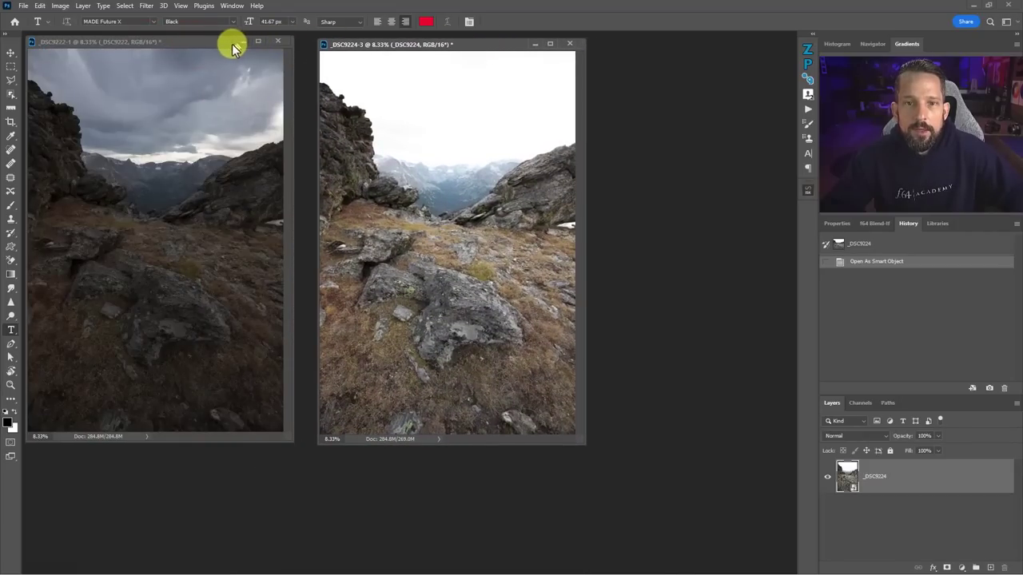
{"action": "left_click", "coordinate": [231, 43]}
{"action": "key", "text": "v"}
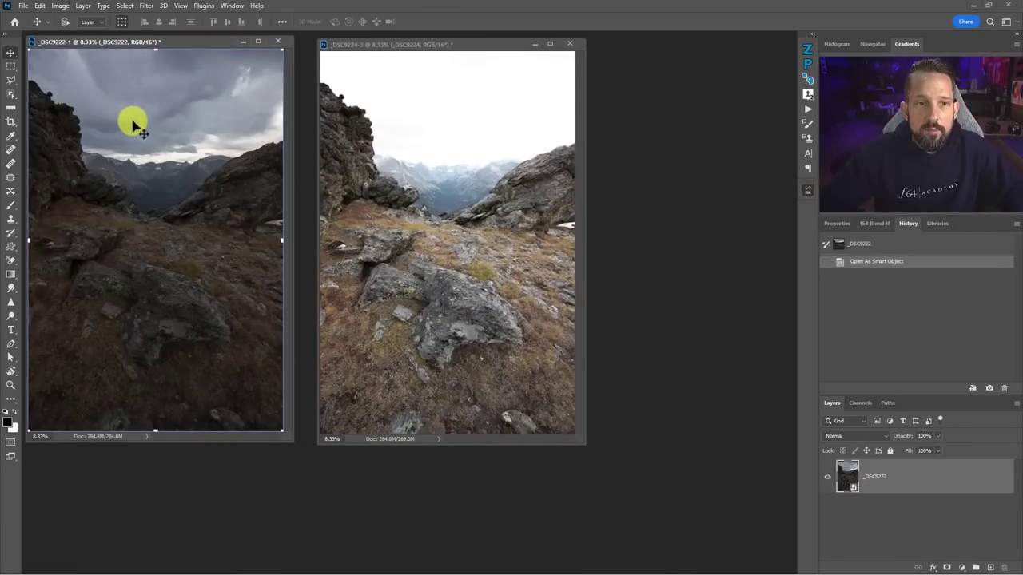
{"action": "left_click_drag", "start_coordinate": [118, 119], "coordinate": [422, 130]}
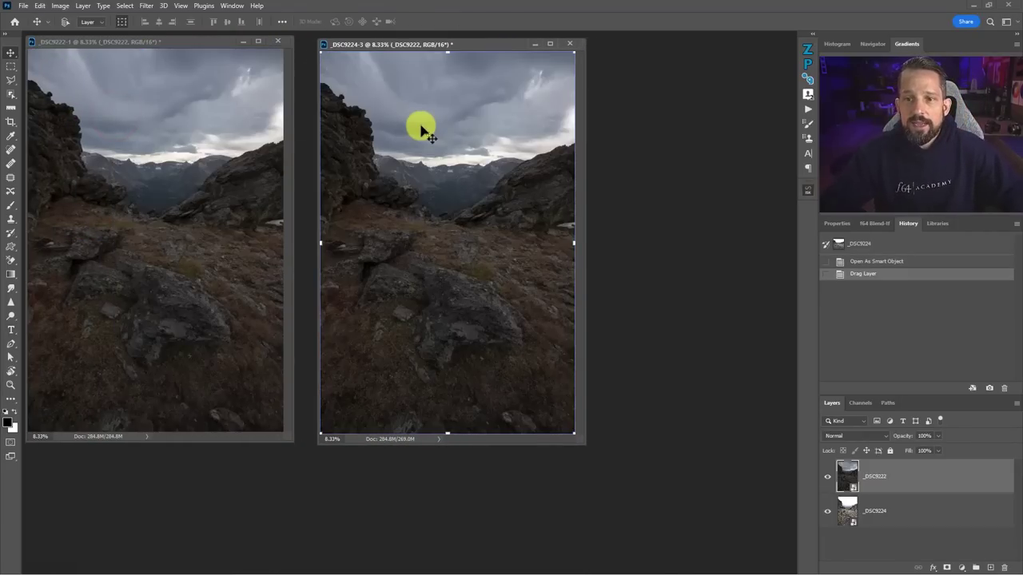
{"action": "left_click", "coordinate": [279, 42]}
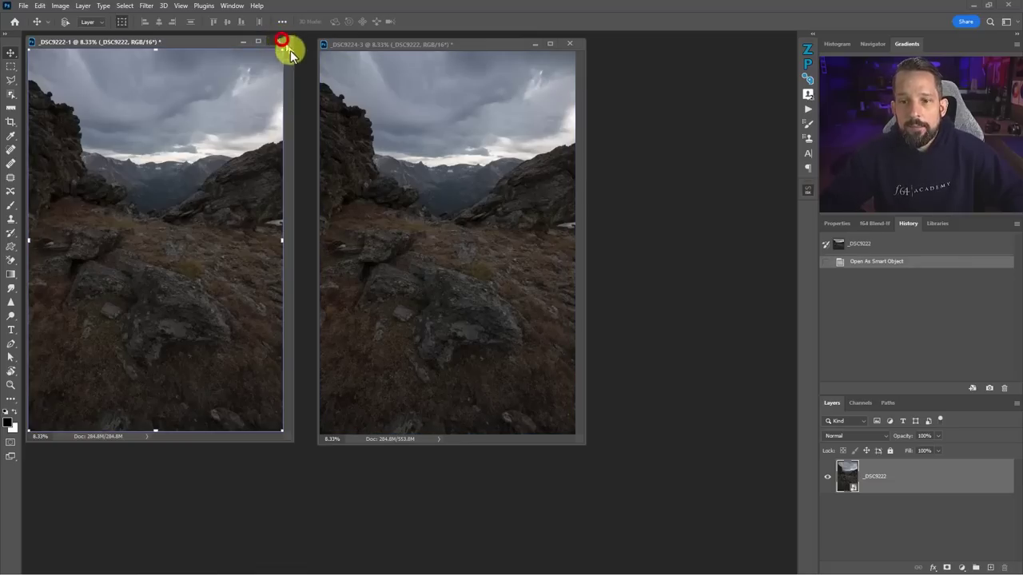
{"action": "left_click", "coordinate": [496, 218]}
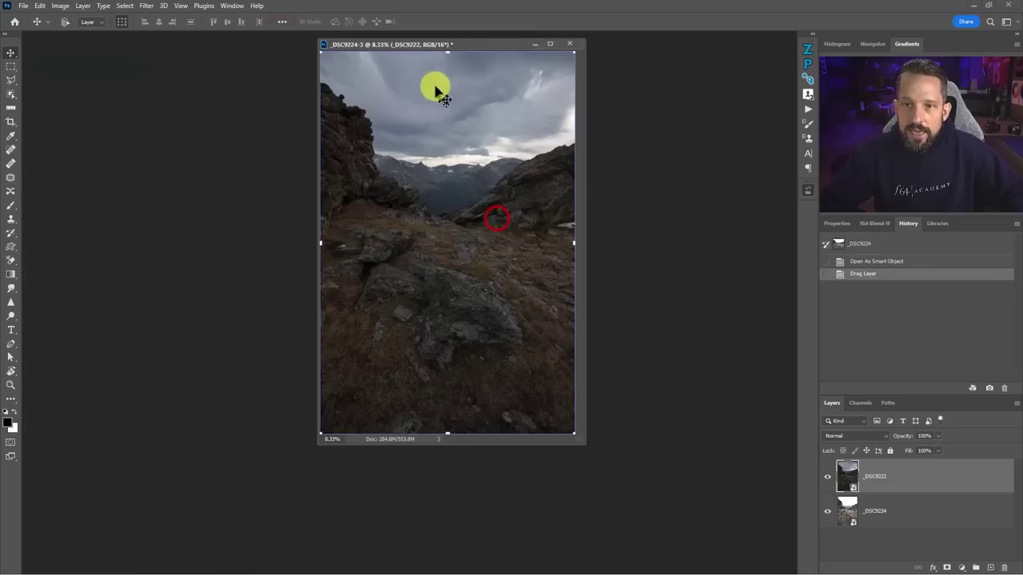
Fit the combined document on screen, dock its window, and check the sky layer's visibility.
{"action": "left_click", "coordinate": [429, 44]}
{"action": "right_click", "coordinate": [470, 144]}
{"action": "left_click", "coordinate": [489, 148]}
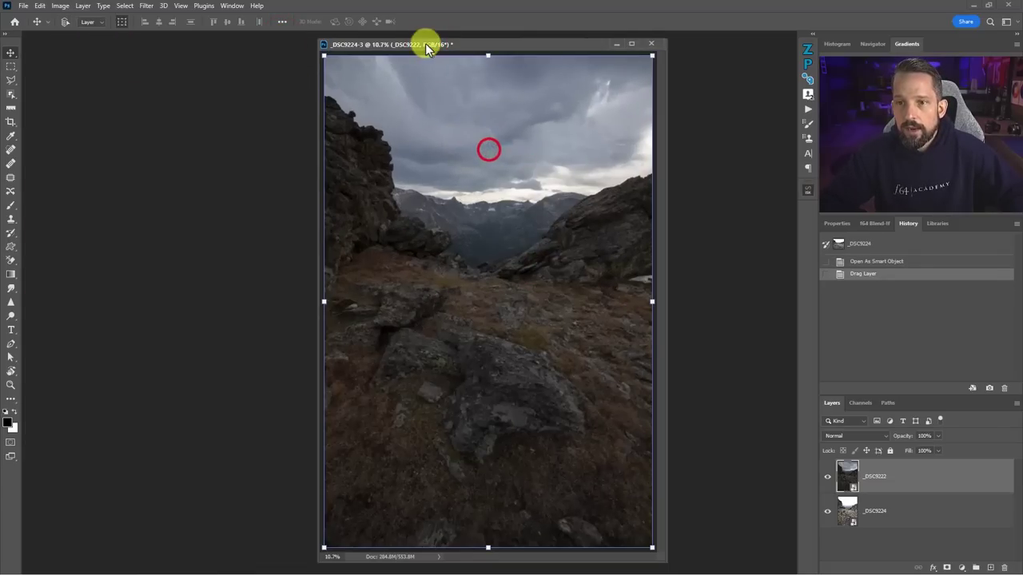
{"action": "left_click_drag", "start_coordinate": [424, 44], "coordinate": [423, 44]}
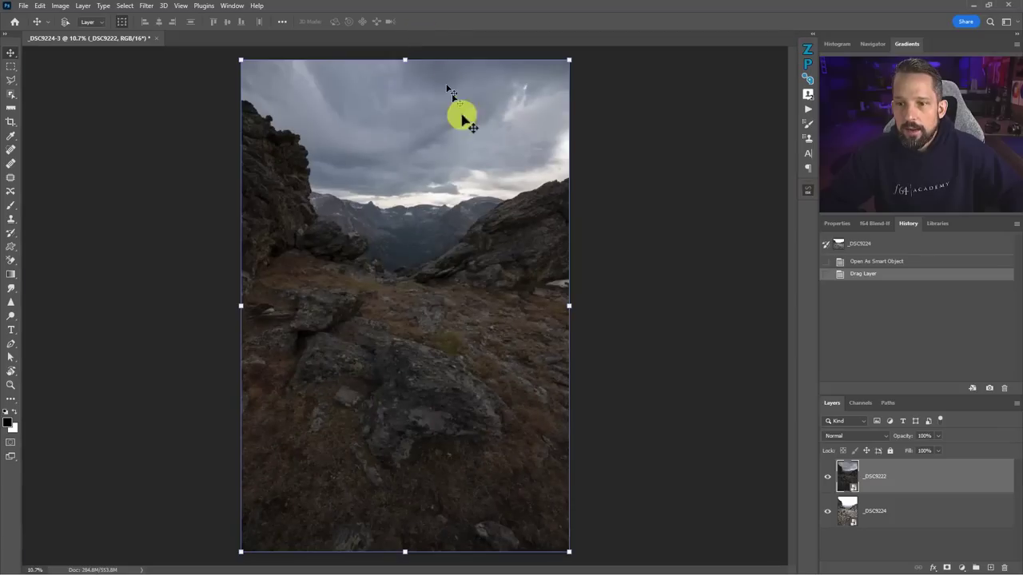
{"action": "left_click", "coordinate": [829, 477]}
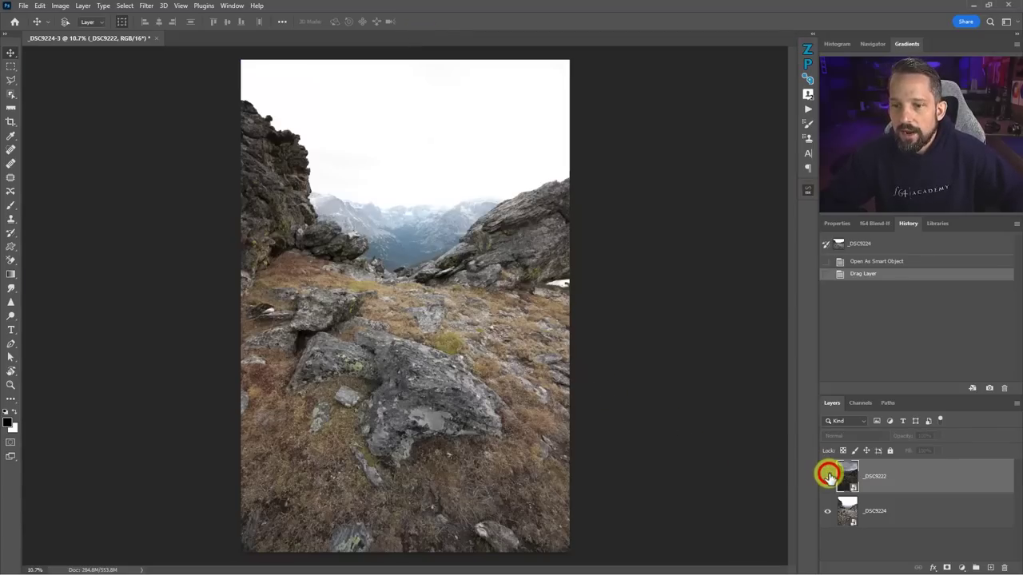
{"action": "left_click", "coordinate": [829, 477]}
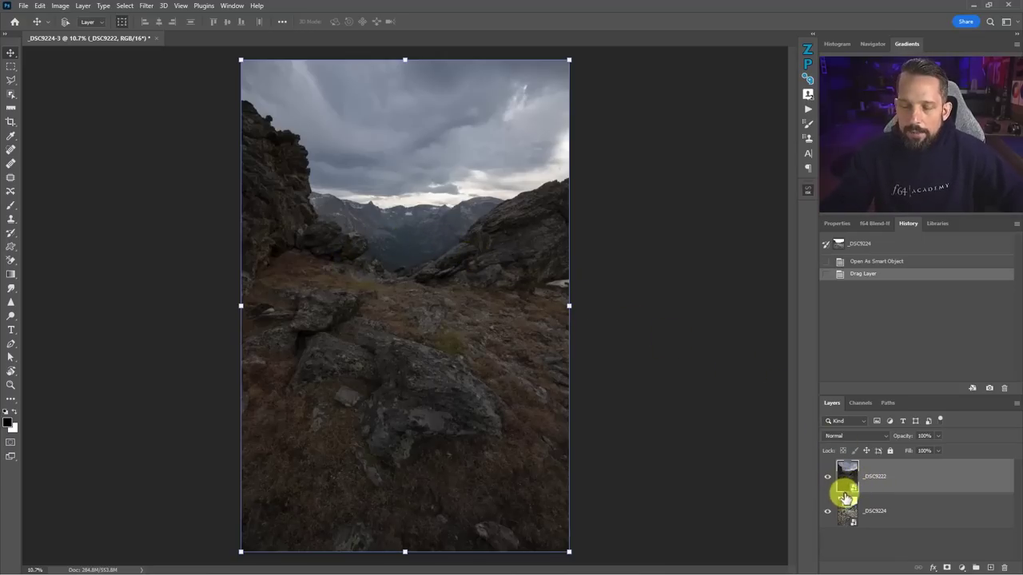
Set the sky layer to Difference blending, zoom on the rock edge, and nudge it left.
{"action": "left_click", "coordinate": [831, 437]}
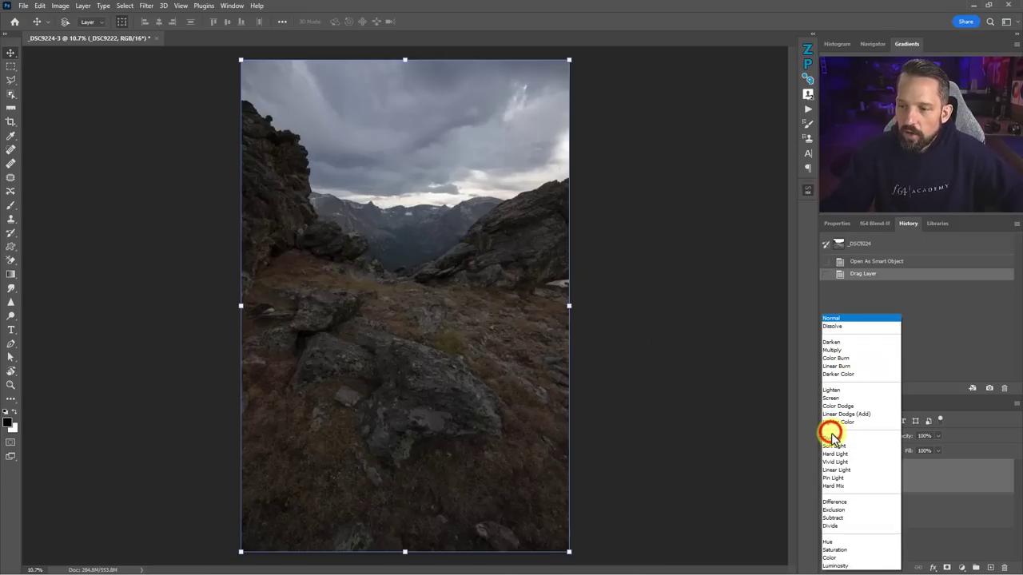
{"action": "left_click", "coordinate": [835, 503]}
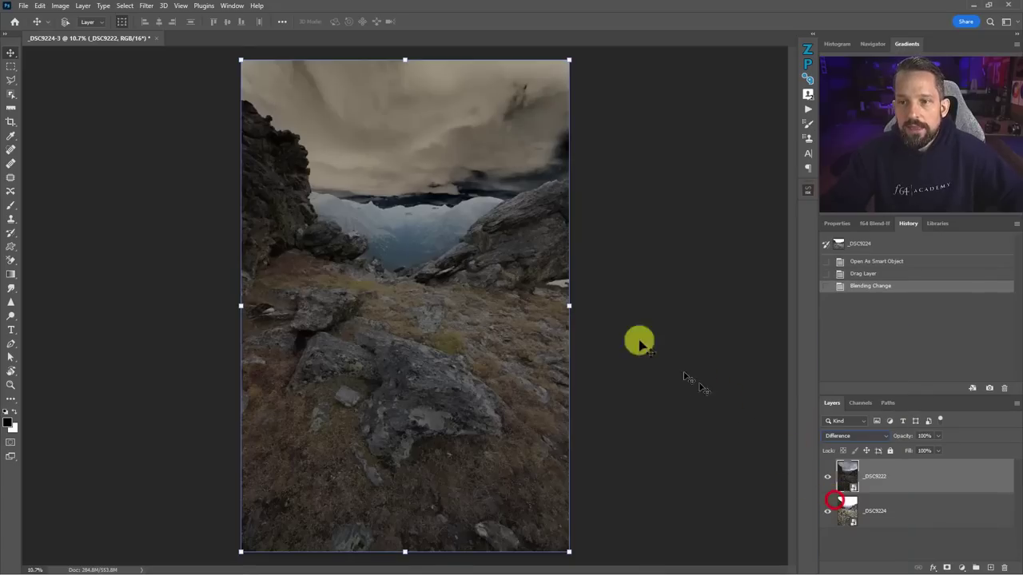
{"action": "left_click_drag", "start_coordinate": [278, 122], "coordinate": [376, 179]}
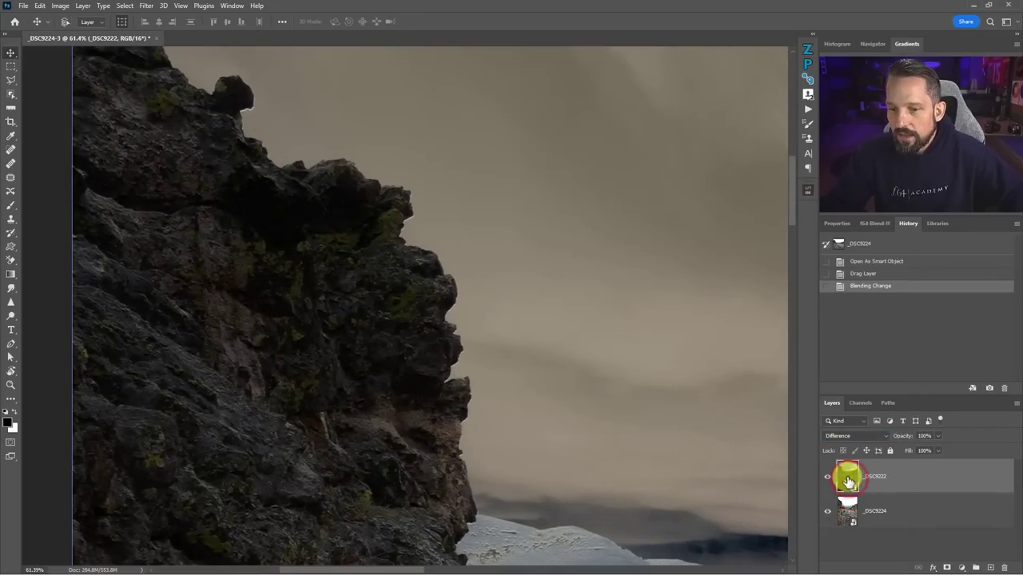
{"action": "left_click_drag", "start_coordinate": [382, 196], "coordinate": [438, 235]}
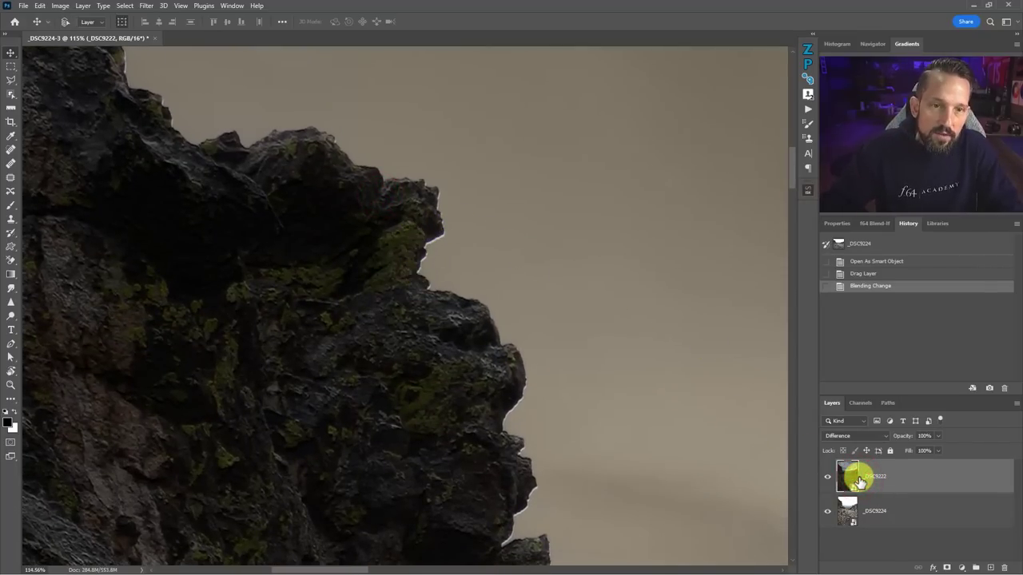
{"action": "key", "text": "Left"}
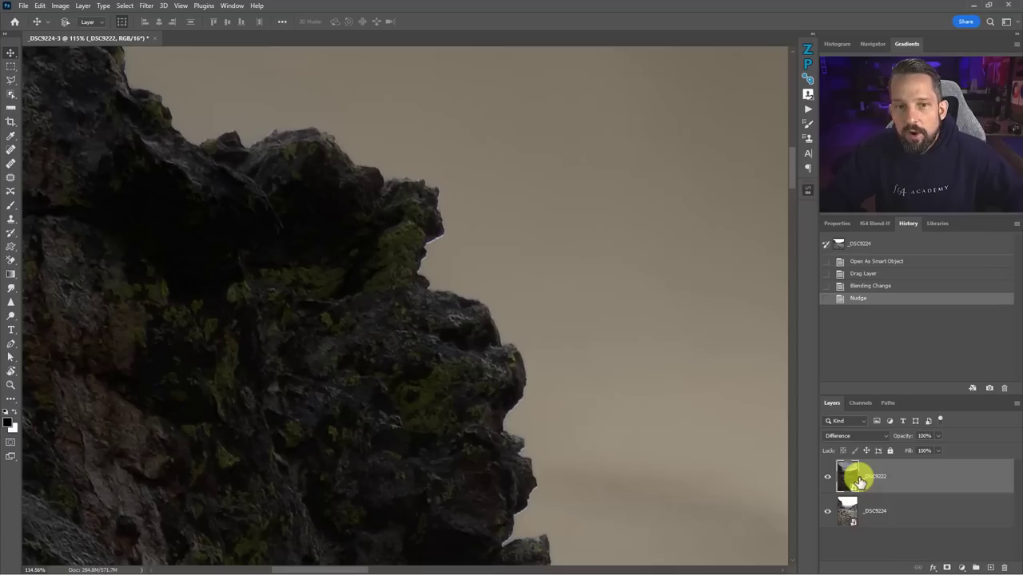
Inspect alignment along the cloud line, ridge and cliff edges, then fit the image on screen.
{"action": "left_click_drag", "start_coordinate": [603, 408], "coordinate": [376, 360]}
{"action": "left_click_drag", "start_coordinate": [597, 443], "coordinate": [307, 240]}
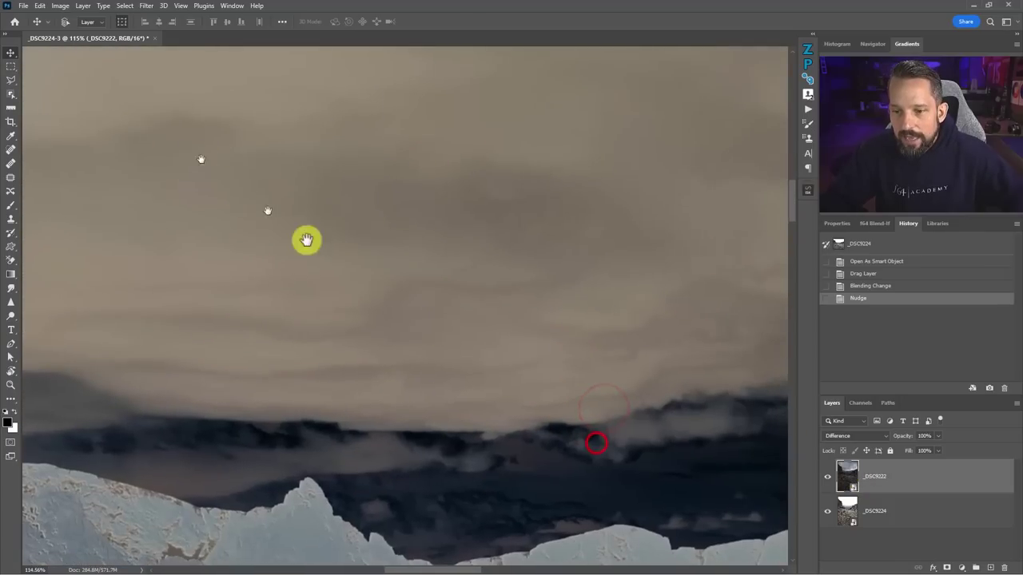
{"action": "left_click_drag", "start_coordinate": [535, 347], "coordinate": [159, 188]}
{"action": "left_click_drag", "start_coordinate": [603, 349], "coordinate": [243, 254]}
{"action": "left_click_drag", "start_coordinate": [564, 183], "coordinate": [270, 313]}
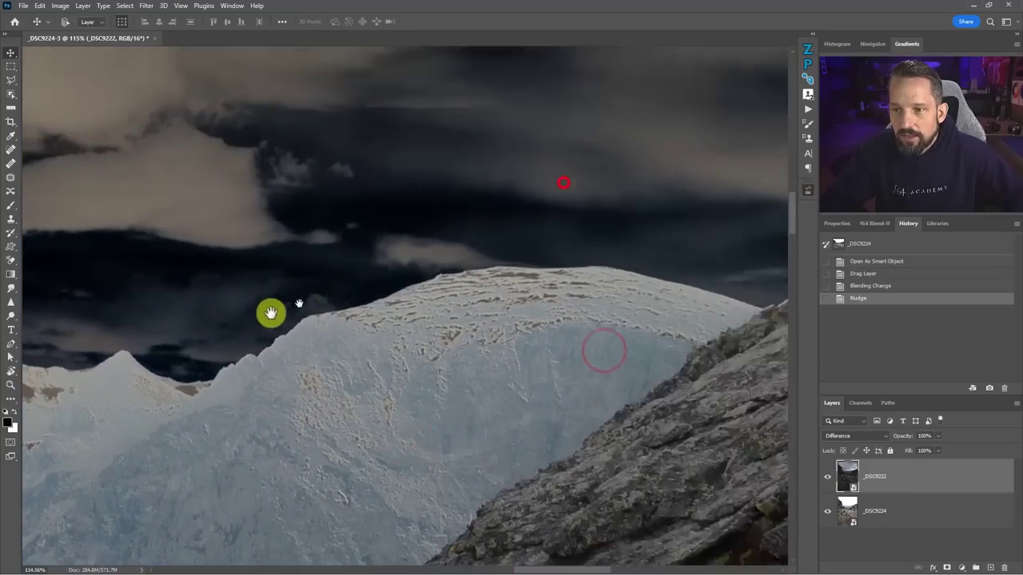
{"action": "left_click_drag", "start_coordinate": [714, 329], "coordinate": [381, 311]}
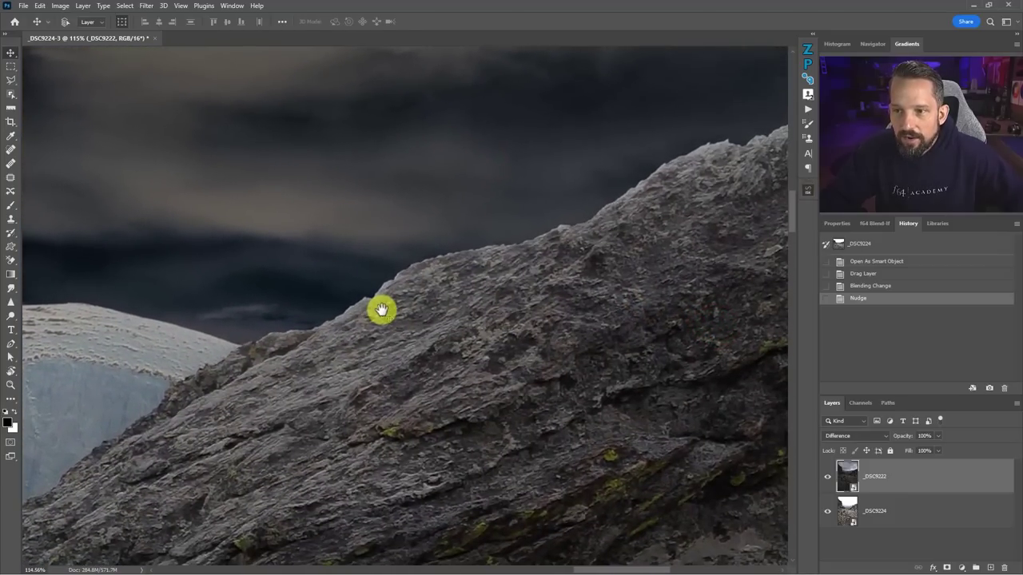
{"action": "left_click_drag", "start_coordinate": [235, 231], "coordinate": [341, 233]}
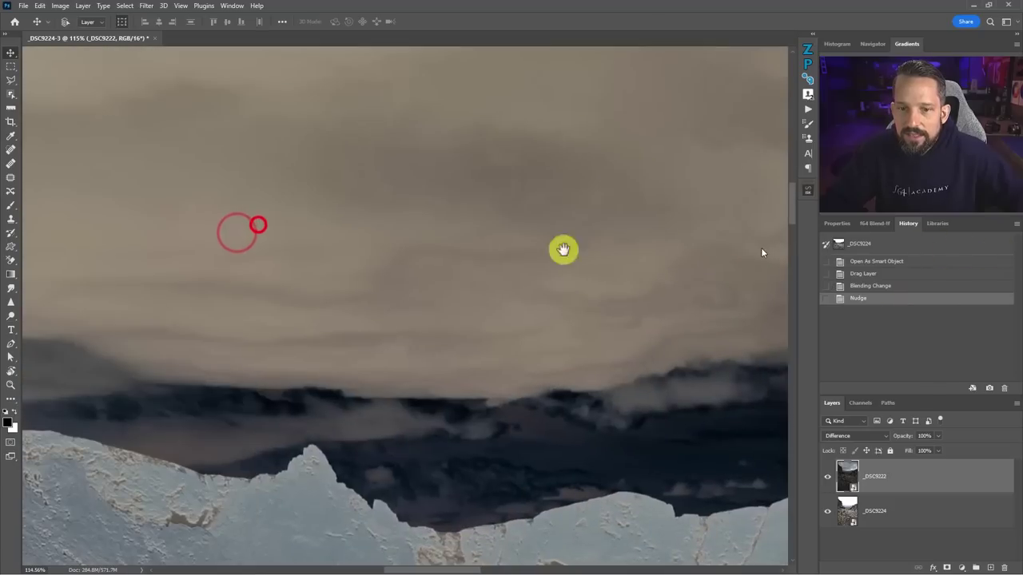
{"action": "left_click_drag", "start_coordinate": [258, 227], "coordinate": [272, 253]}
{"action": "left_click_drag", "start_coordinate": [499, 224], "coordinate": [385, 225]}
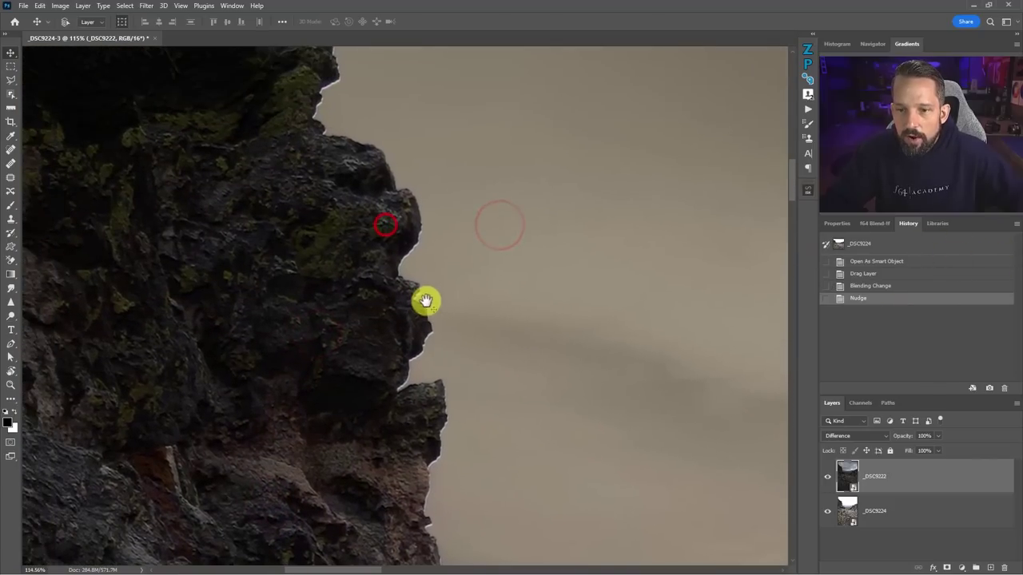
{"action": "right_click", "coordinate": [509, 291]}
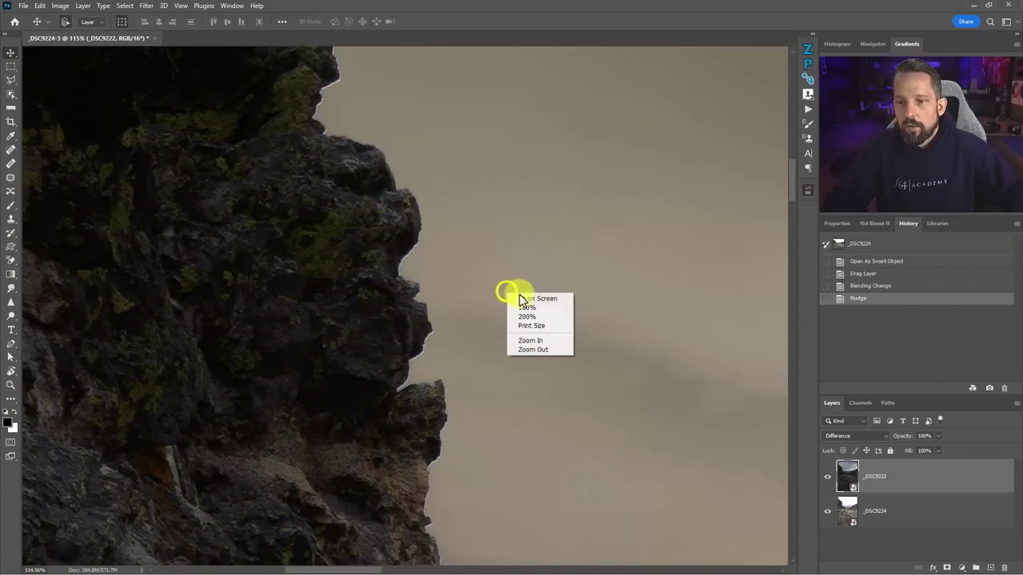
{"action": "left_click", "coordinate": [519, 300]}
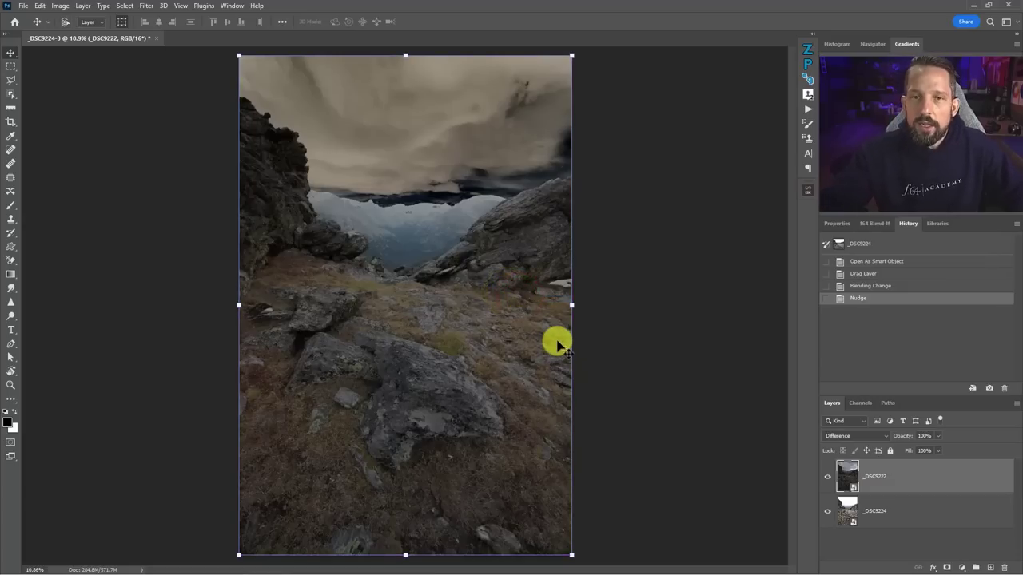
{"action": "left_click", "coordinate": [858, 442]}
Return the sky layer to Normal blending, hide it, and select the _DSC9224 foreground layer.
{"action": "left_click", "coordinate": [847, 319]}
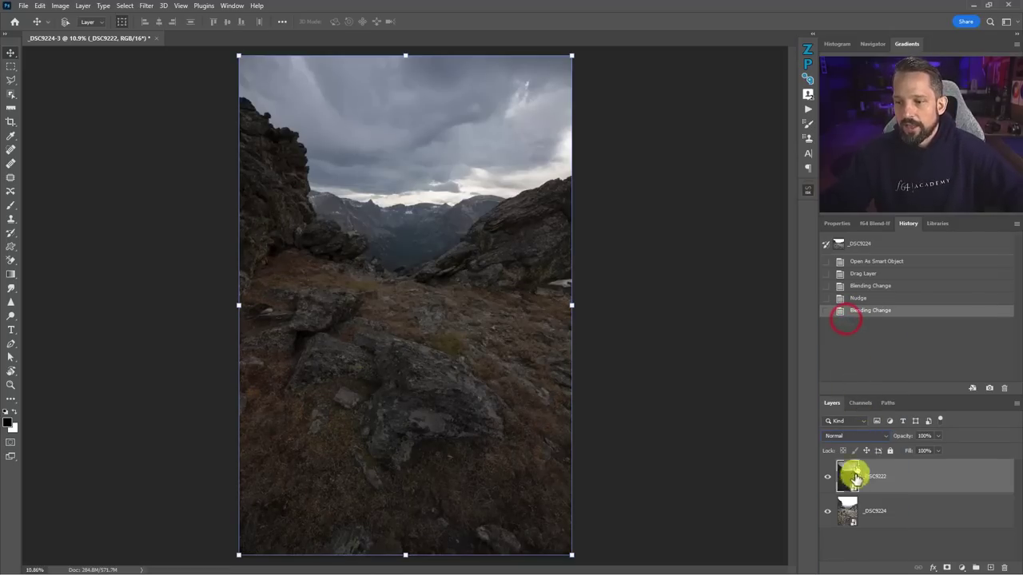
{"action": "left_click_drag", "start_coordinate": [856, 477], "coordinate": [849, 504]}
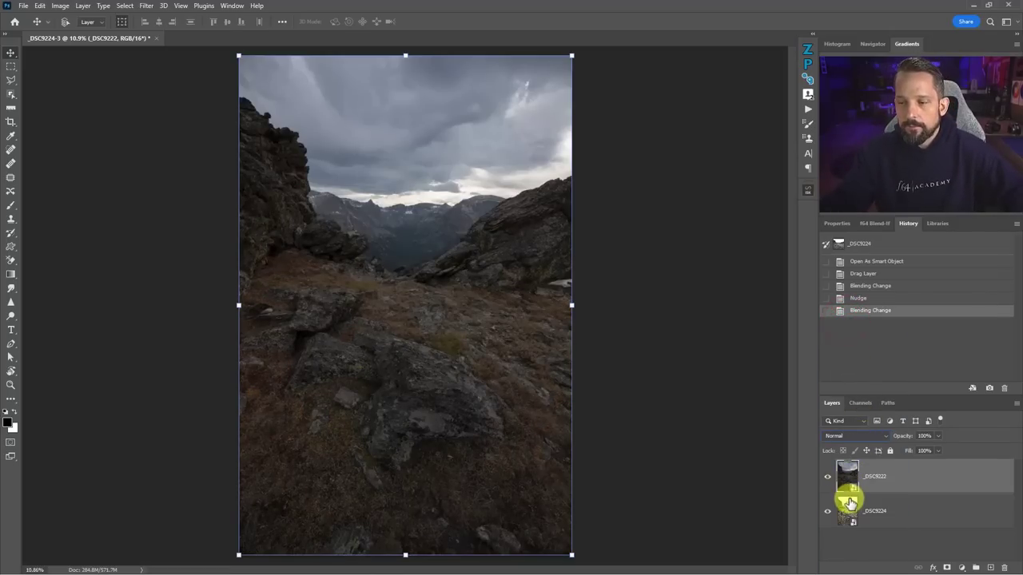
{"action": "left_click", "coordinate": [828, 477]}
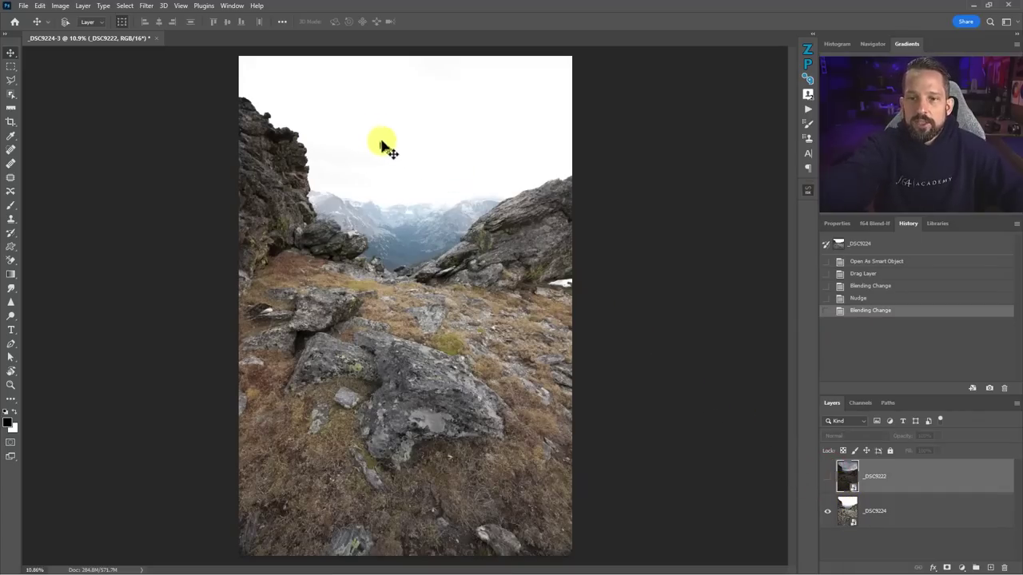
{"action": "left_click", "coordinate": [843, 518]}
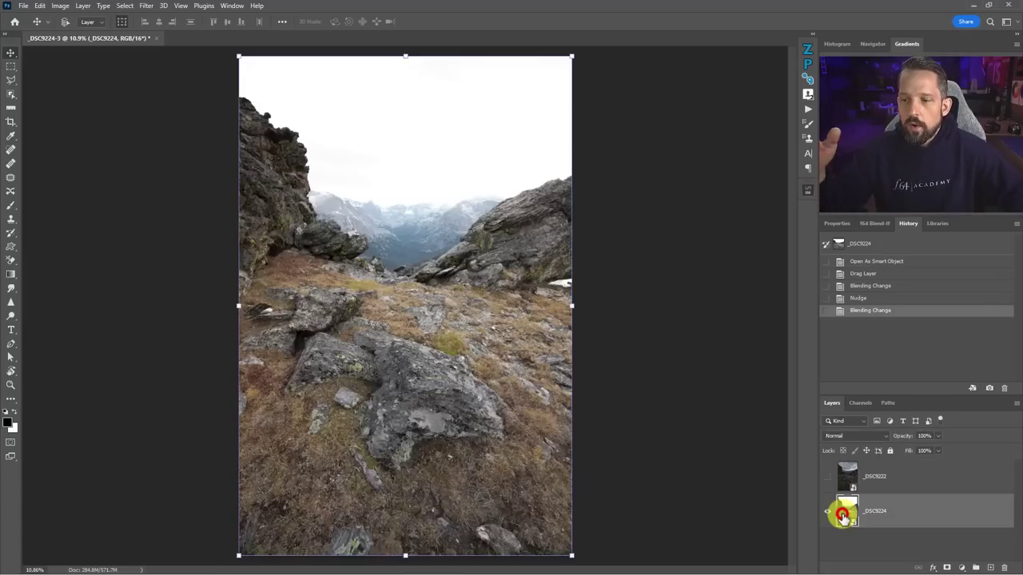
{"action": "left_click", "coordinate": [130, 7]}
Select the foreground's highlights with Color Range at Fuzziness 50 and Range 237.
{"action": "left_click", "coordinate": [136, 109]}
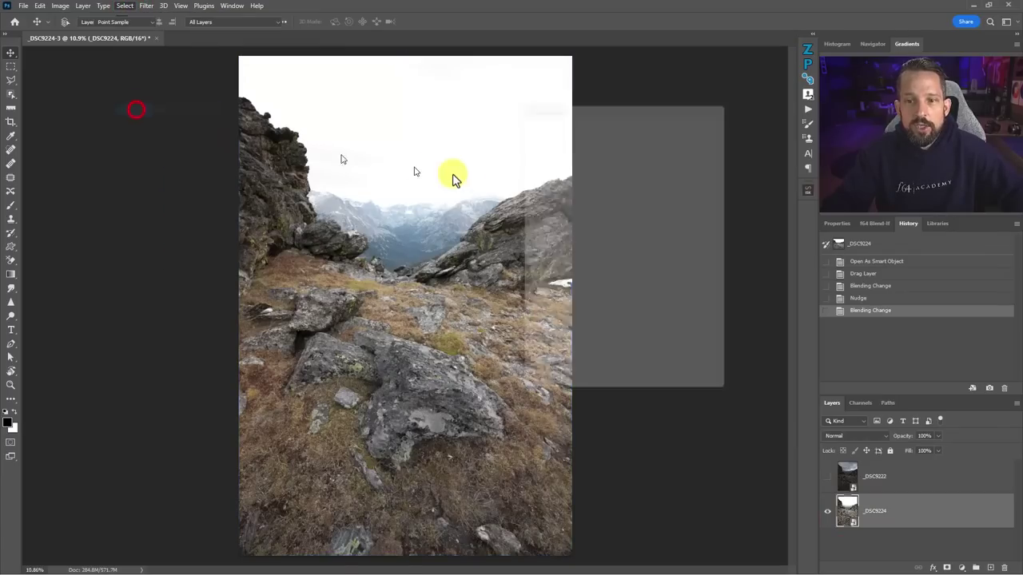
{"action": "left_click", "coordinate": [592, 116]}
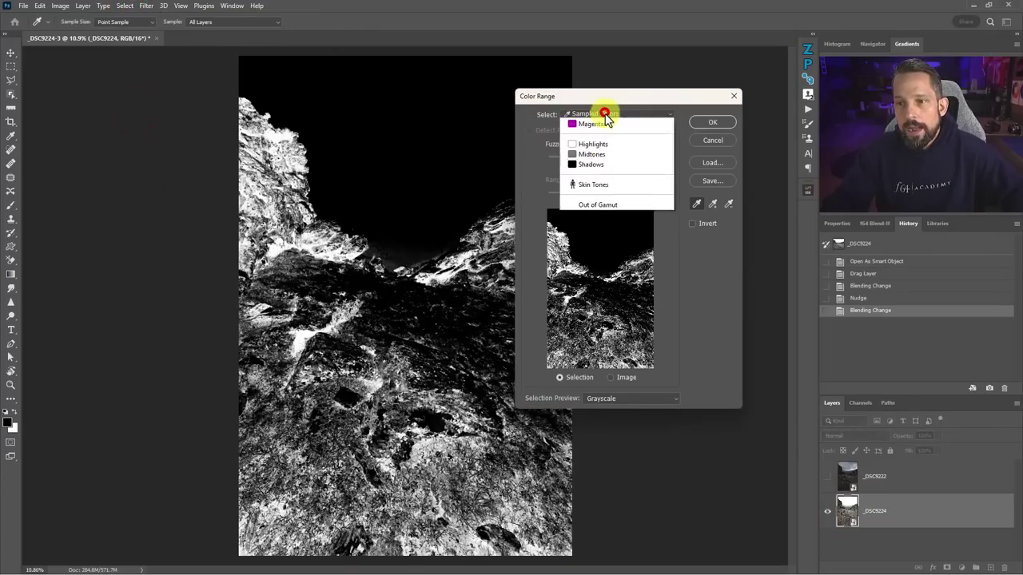
{"action": "left_click", "coordinate": [587, 210]}
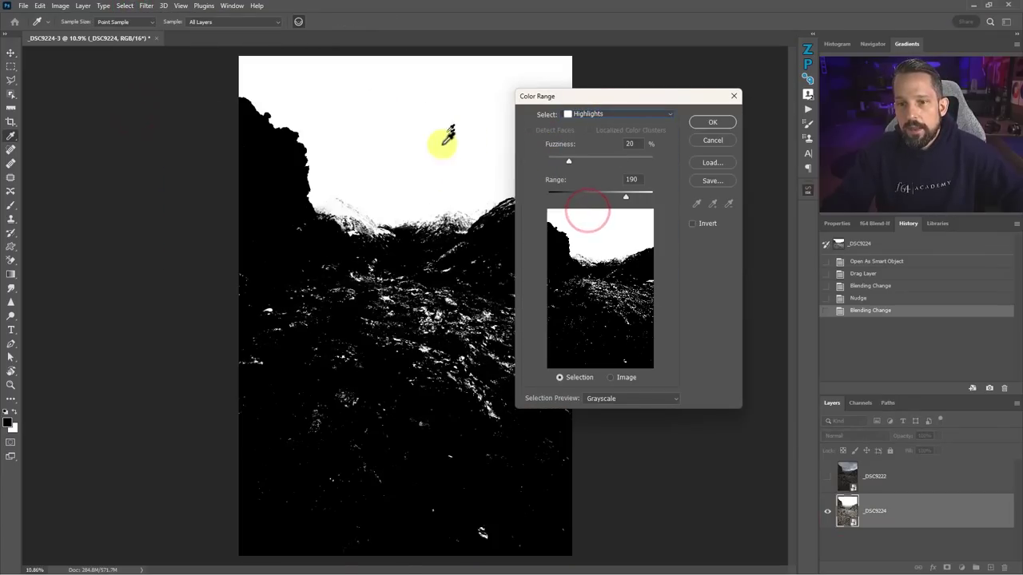
{"action": "left_click_drag", "start_coordinate": [629, 197], "coordinate": [645, 196]}
{"action": "left_click_drag", "start_coordinate": [569, 161], "coordinate": [600, 161]}
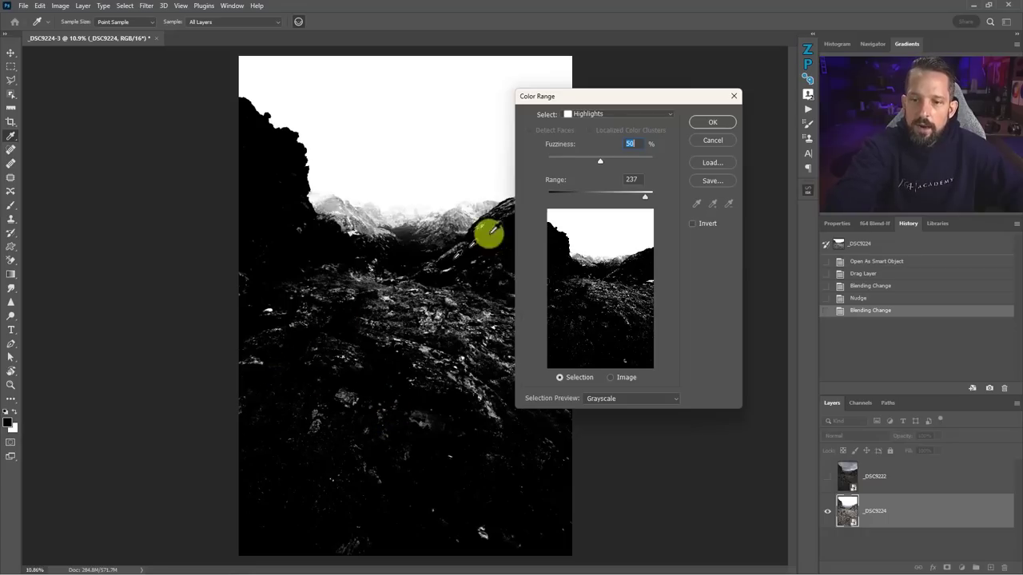
{"action": "left_click", "coordinate": [702, 125]}
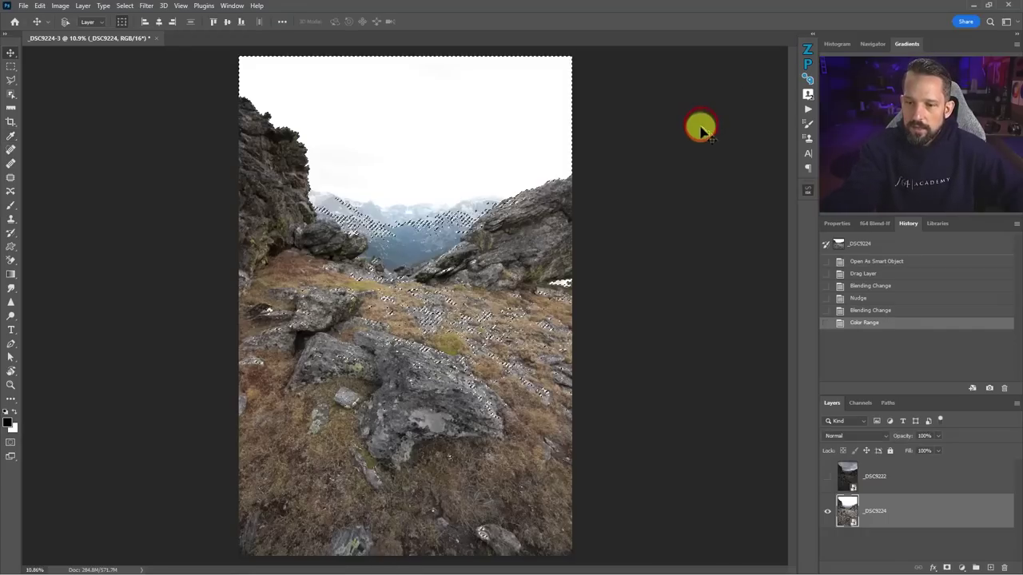
Show _DSC9222, add a layer mask from the sky selection, and view the mask alone.
{"action": "left_click", "coordinate": [828, 478]}
{"action": "left_click", "coordinate": [900, 477]}
{"action": "left_click", "coordinate": [948, 567]}
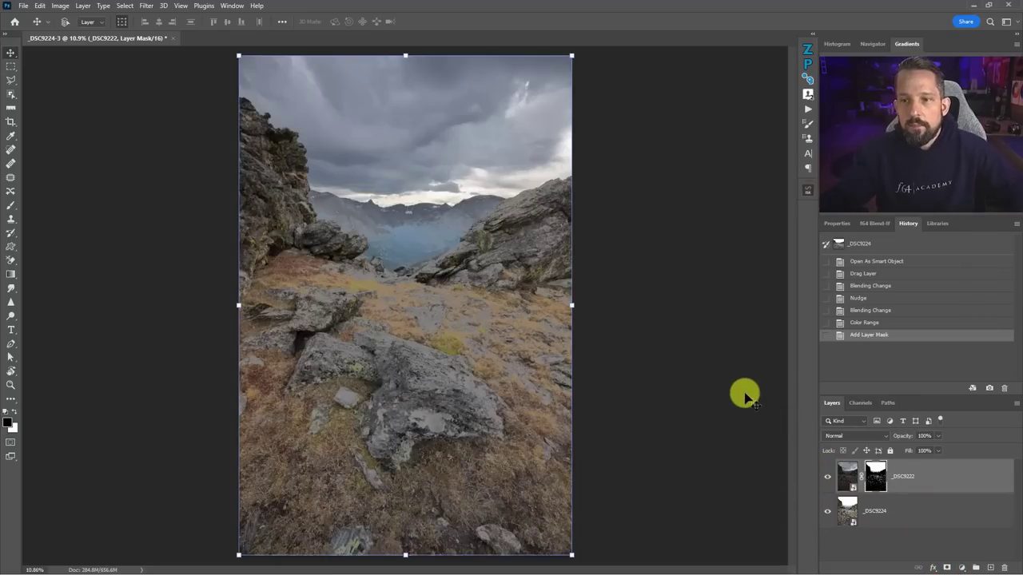
{"action": "left_click", "coordinate": [827, 479]}
{"action": "left_click", "coordinate": [827, 480]}
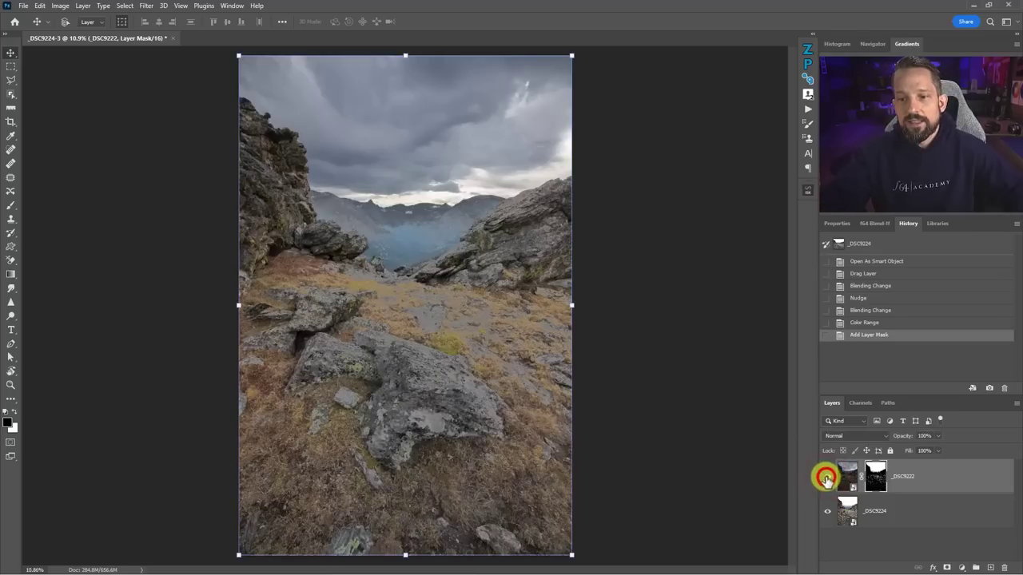
{"action": "left_click", "coordinate": [878, 480]}
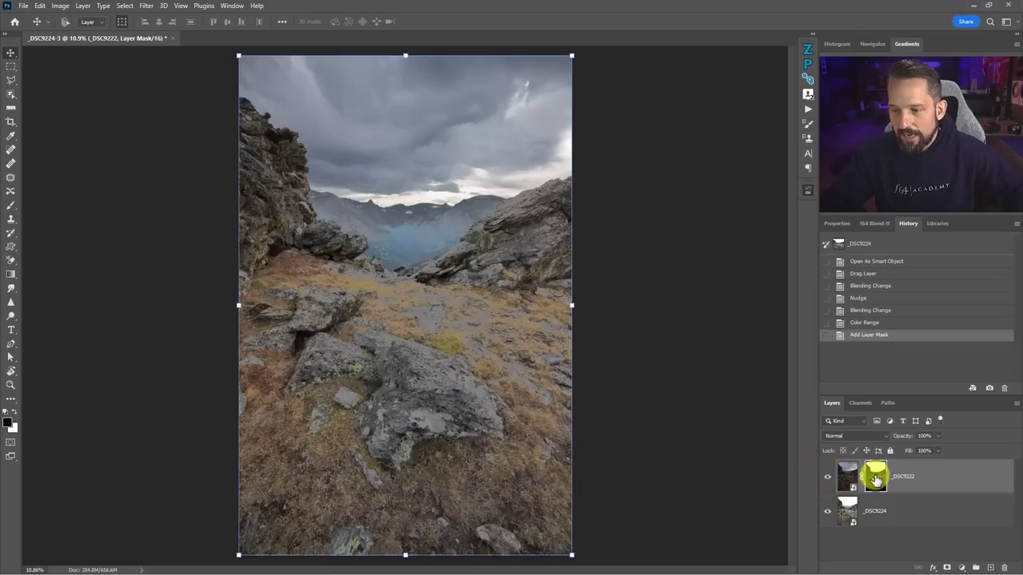
{"action": "left_click", "coordinate": [876, 478], "text": "shift"}
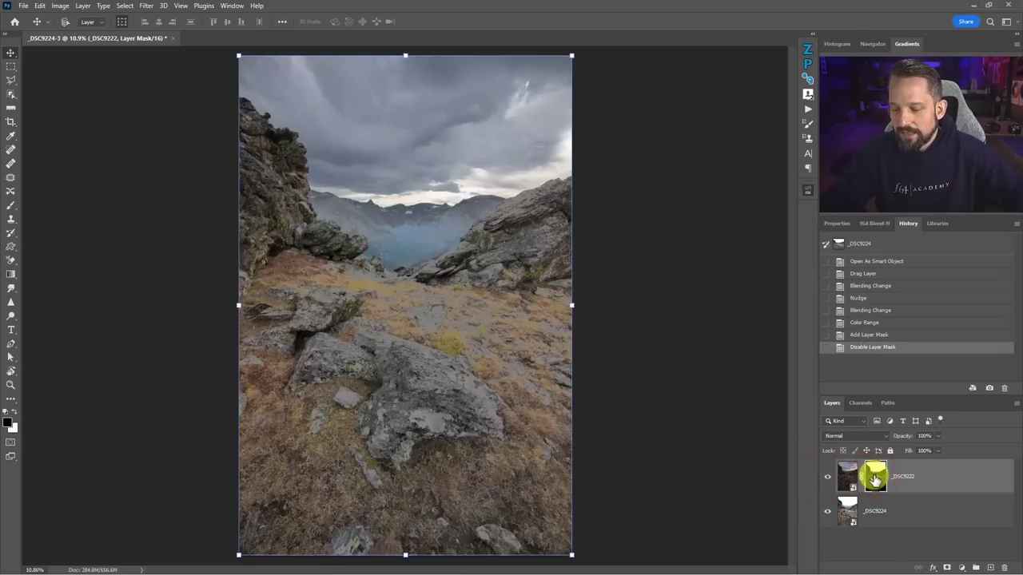
{"action": "left_click", "coordinate": [875, 478], "text": "alt"}
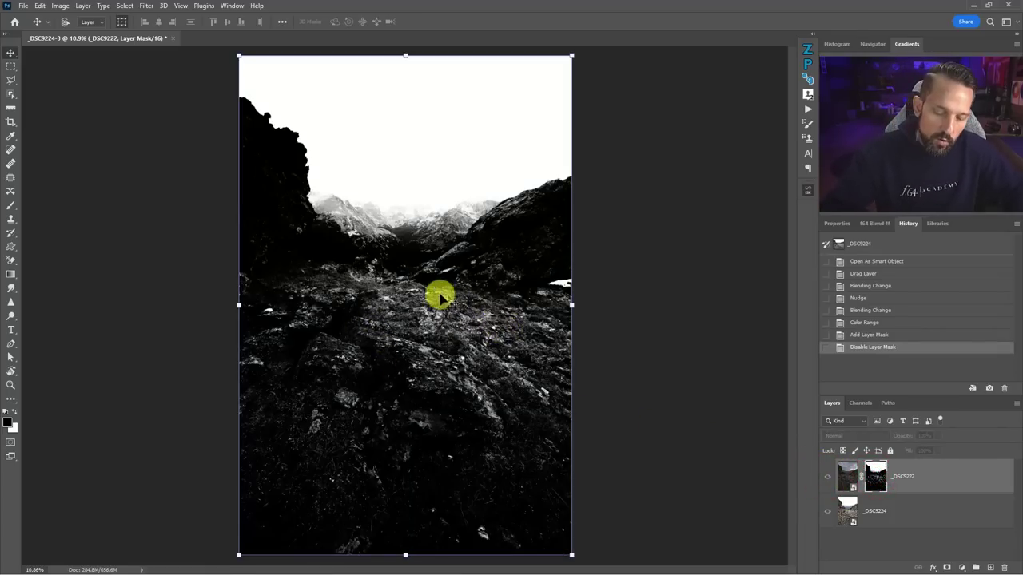
Paint the mask's lower half black with an enlarged brush and refine the mask edge.
{"action": "key", "text": "b"}
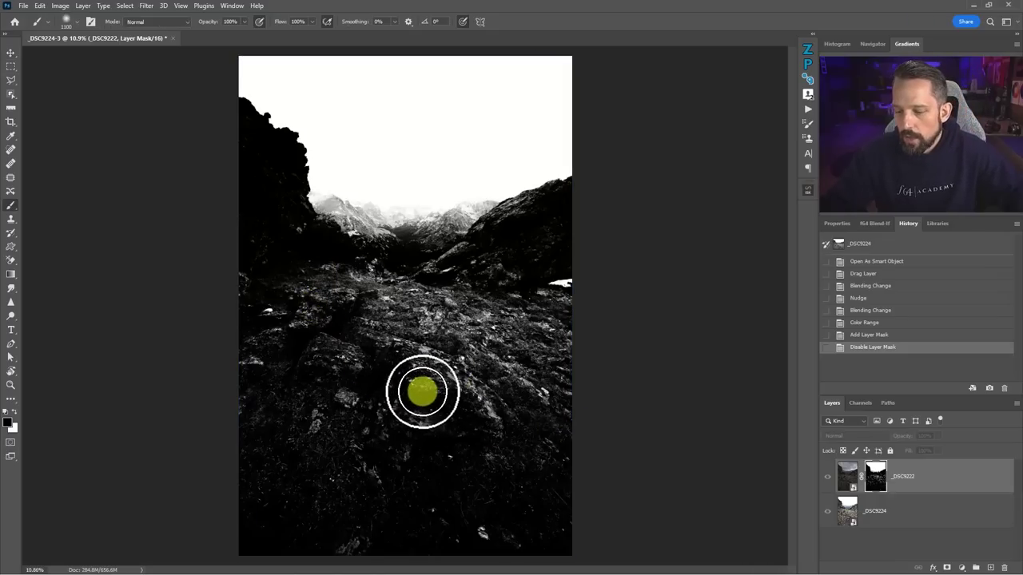
{"action": "key", "text": "bracketright"}
{"action": "key", "text": "bracketright"}
{"action": "key", "text": "bracketright"}
{"action": "left_click_drag", "start_coordinate": [487, 394], "coordinate": [239, 365]}
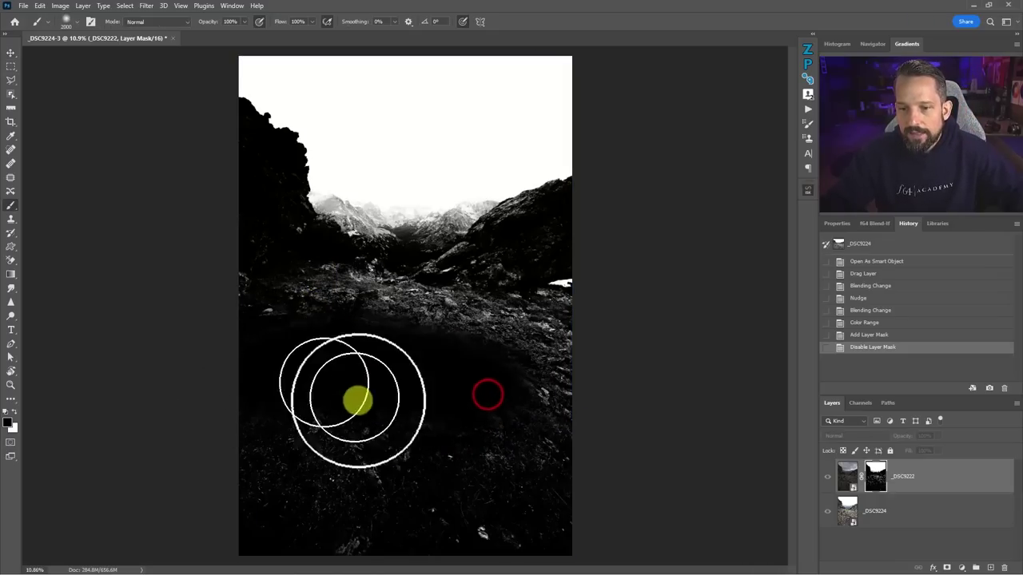
{"action": "mouse_move", "coordinate": [357, 400]}
{"action": "left_mouse_down"}
{"action": "mouse_move", "coordinate": [283, 497]}
{"action": "mouse_move", "coordinate": [498, 523]}
{"action": "mouse_move", "coordinate": [577, 490]}
{"action": "mouse_move", "coordinate": [551, 361]}
{"action": "mouse_move", "coordinate": [557, 302]}
{"action": "mouse_move", "coordinate": [465, 335]}
{"action": "mouse_move", "coordinate": [238, 329]}
{"action": "mouse_move", "coordinate": [429, 305]}
{"action": "mouse_move", "coordinate": [537, 312]}
{"action": "mouse_move", "coordinate": [481, 298]}
{"action": "mouse_move", "coordinate": [273, 320]}
{"action": "mouse_move", "coordinate": [229, 463]}
{"action": "mouse_move", "coordinate": [300, 436]}
{"action": "mouse_move", "coordinate": [563, 406]}
{"action": "mouse_move", "coordinate": [505, 284]}
{"action": "mouse_move", "coordinate": [250, 283]}
{"action": "mouse_move", "coordinate": [481, 278]}
{"action": "mouse_move", "coordinate": [616, 296]}
{"action": "left_mouse_up"}
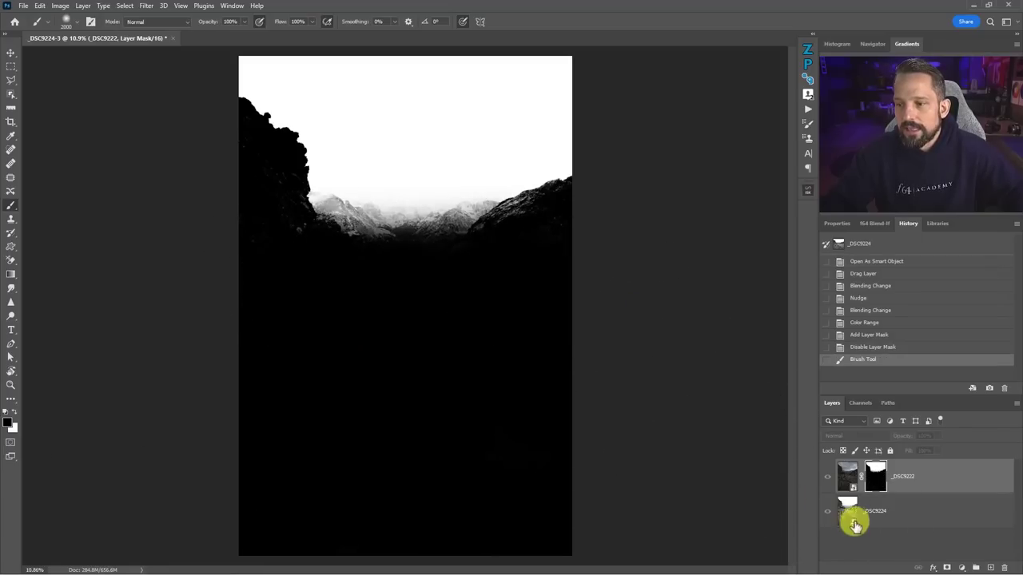
{"action": "left_click", "coordinate": [847, 477]}
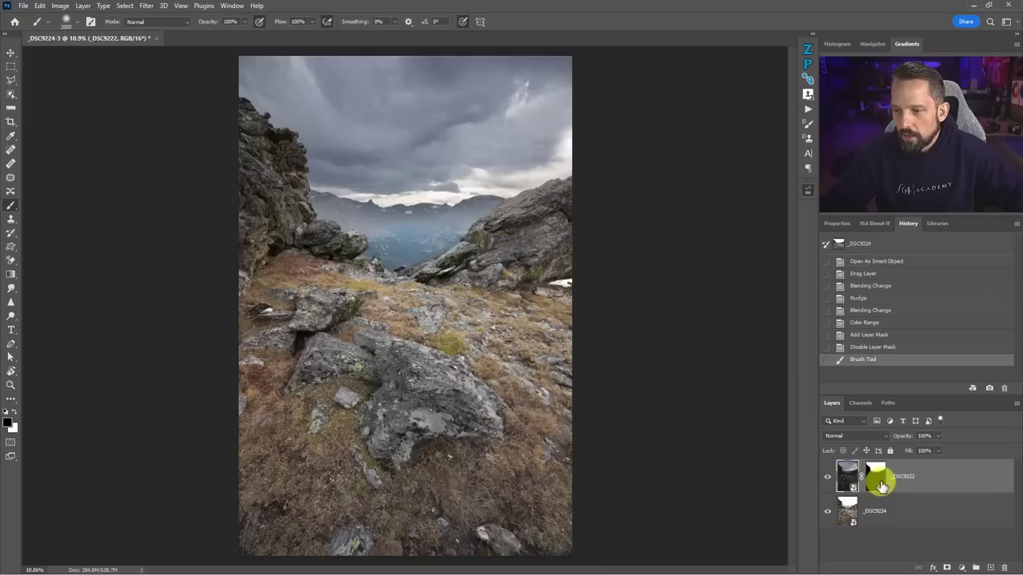
{"action": "left_click", "coordinate": [879, 484]}
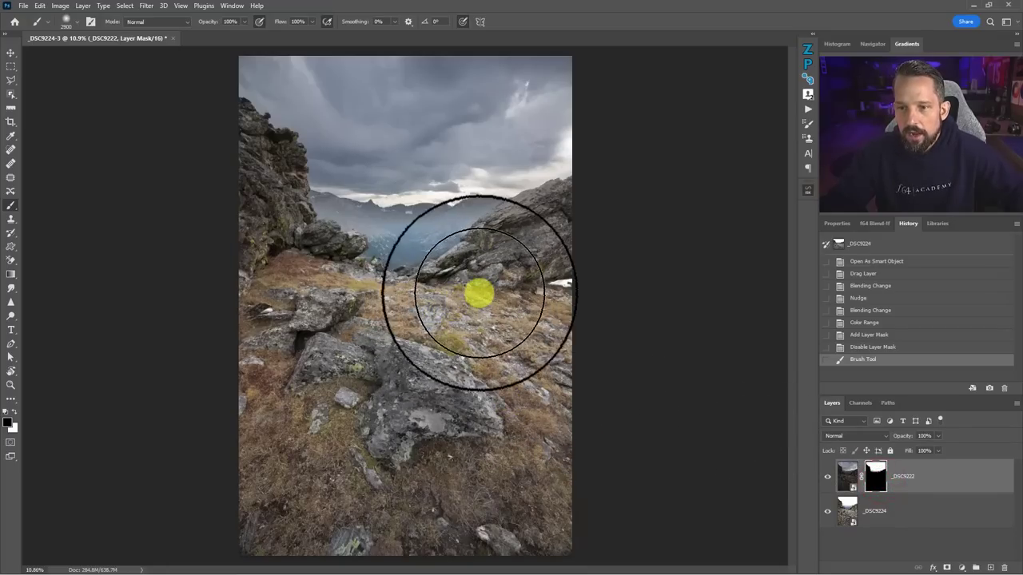
{"action": "mouse_move", "coordinate": [527, 272]}
{"action": "left_mouse_down"}
{"action": "mouse_move", "coordinate": [344, 295]}
{"action": "mouse_move", "coordinate": [271, 276]}
{"action": "mouse_move", "coordinate": [532, 291]}
{"action": "mouse_move", "coordinate": [696, 439]}
{"action": "mouse_move", "coordinate": [742, 491]}
{"action": "left_mouse_up"}
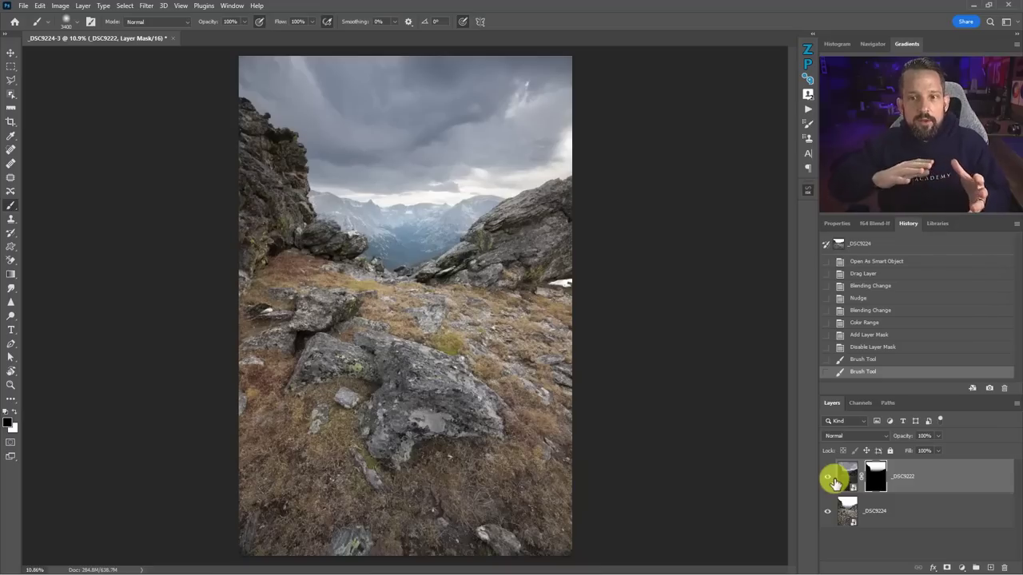
Duplicate the current History state into a new document and dock it as a tab beside the original.
{"action": "left_click", "coordinate": [973, 391]}
{"action": "left_click_drag", "start_coordinate": [236, 94], "coordinate": [205, 64]}
{"action": "left_click", "coordinate": [204, 62]}
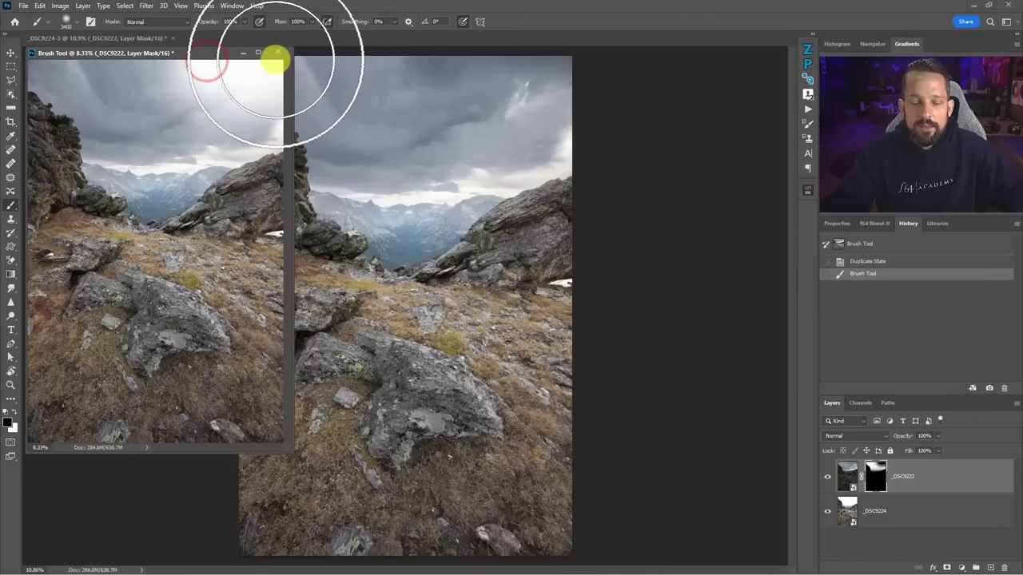
{"action": "key", "text": "ctrl+z"}
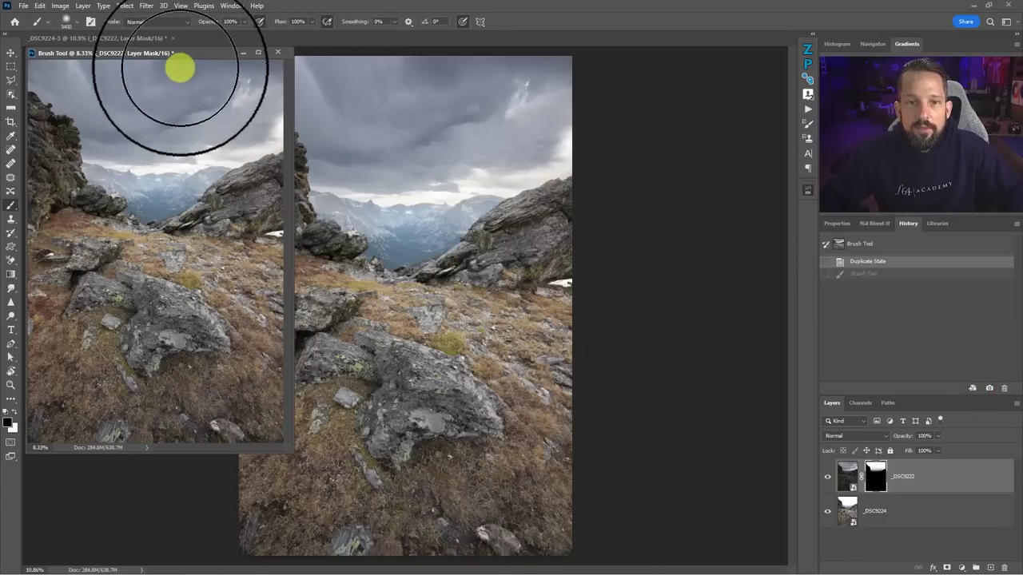
{"action": "left_click_drag", "start_coordinate": [186, 55], "coordinate": [258, 38]}
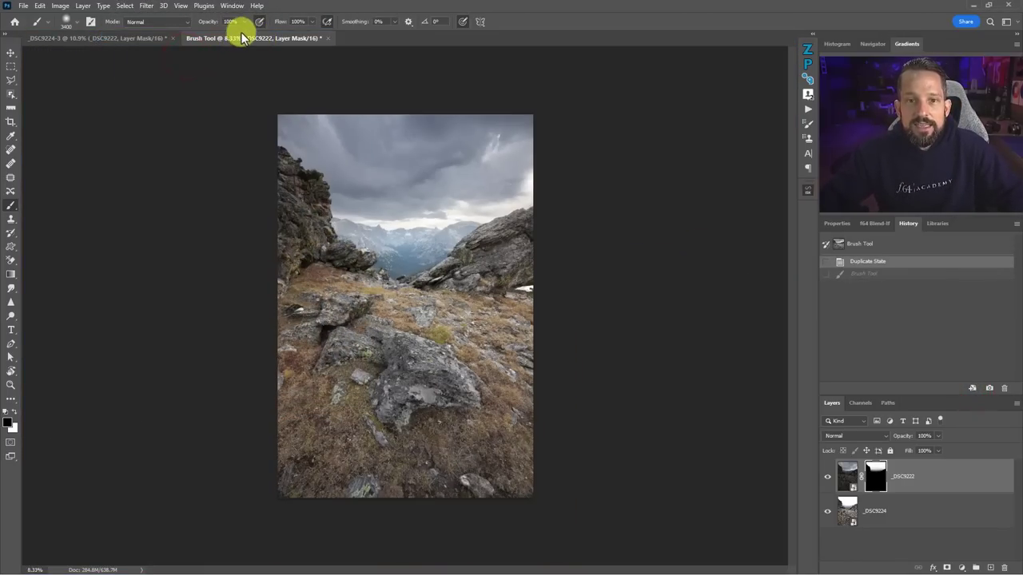
{"action": "mouse_move", "coordinate": [875, 477]}
{"action": "left_mouse_down"}
{"action": "mouse_move", "coordinate": [932, 491]}
{"action": "mouse_move", "coordinate": [1005, 567]}
{"action": "left_mouse_up"}
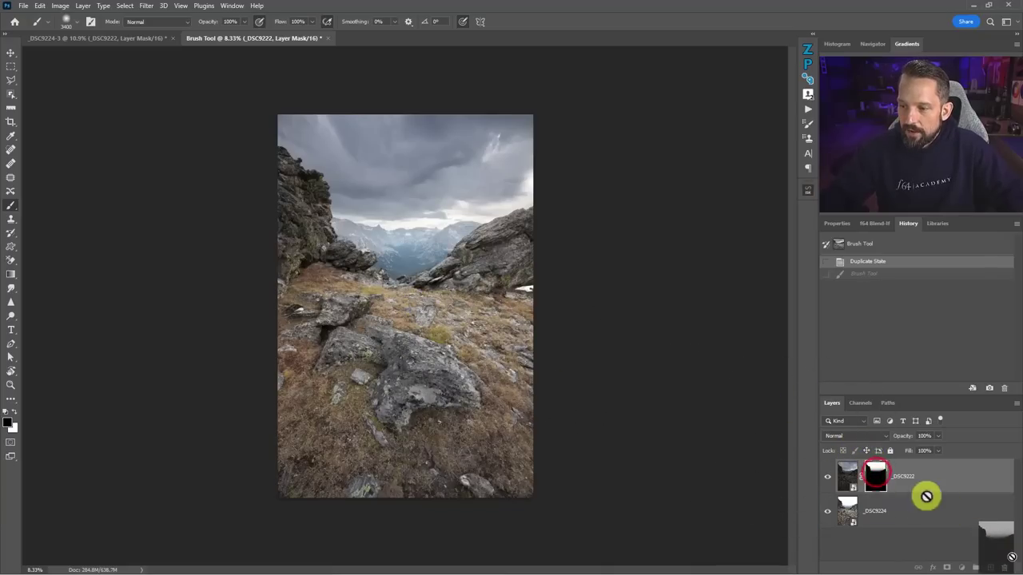
{"action": "key", "text": "ctrl+z"}
{"action": "key", "text": "ctrl+0"}
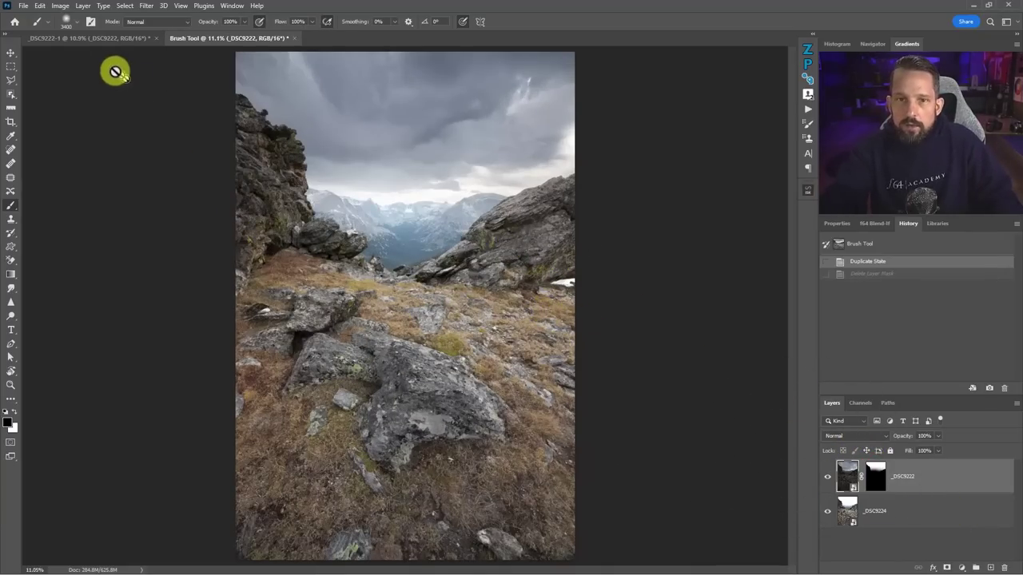
{"action": "left_click", "coordinate": [104, 37]}
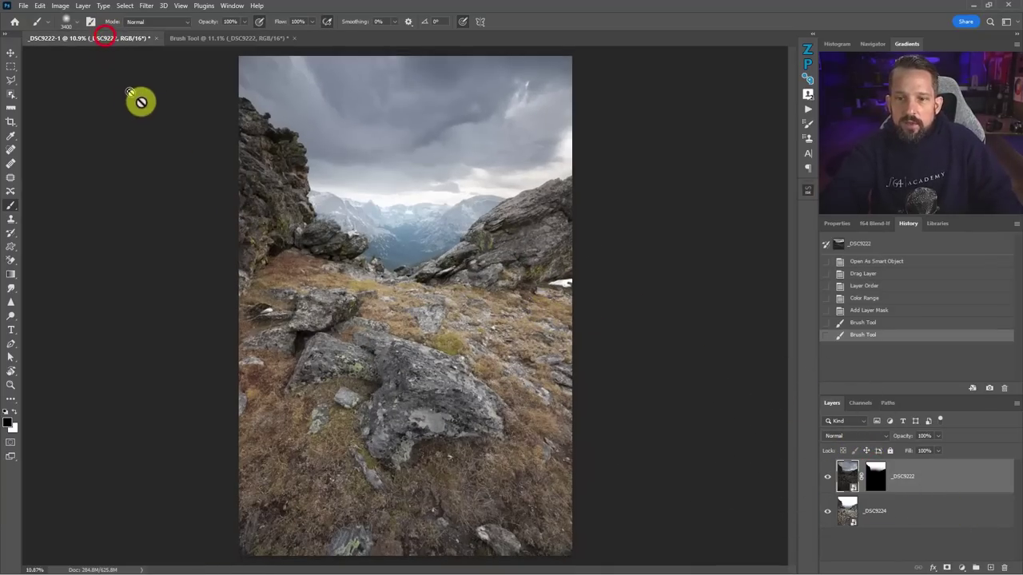
{"action": "left_click", "coordinate": [192, 39]}
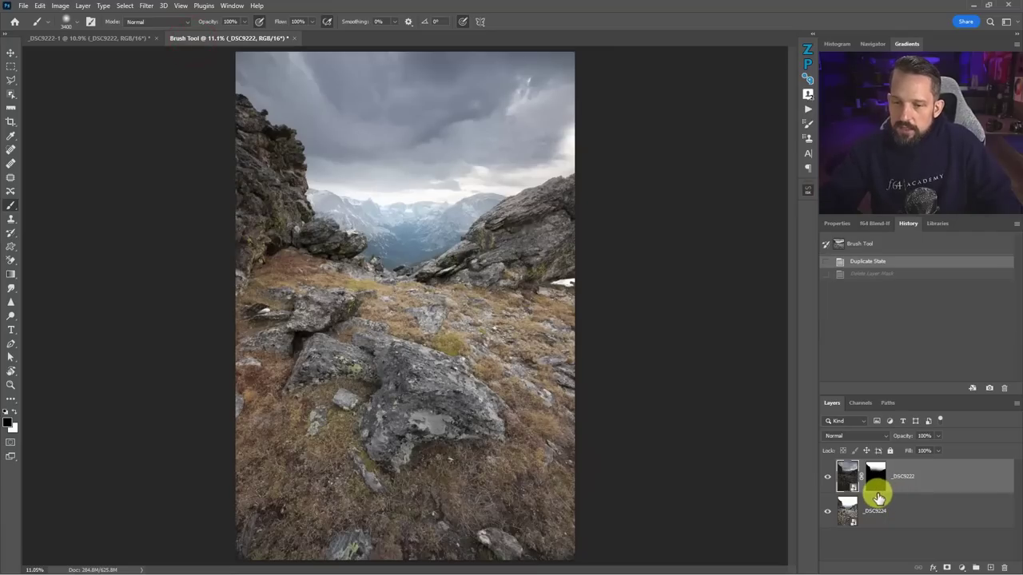
Delete the _DSC9222 layer mask and toggle the layer's visibility to check the unmasked stormy photo.
{"action": "left_click_drag", "start_coordinate": [873, 481], "coordinate": [1005, 568]}
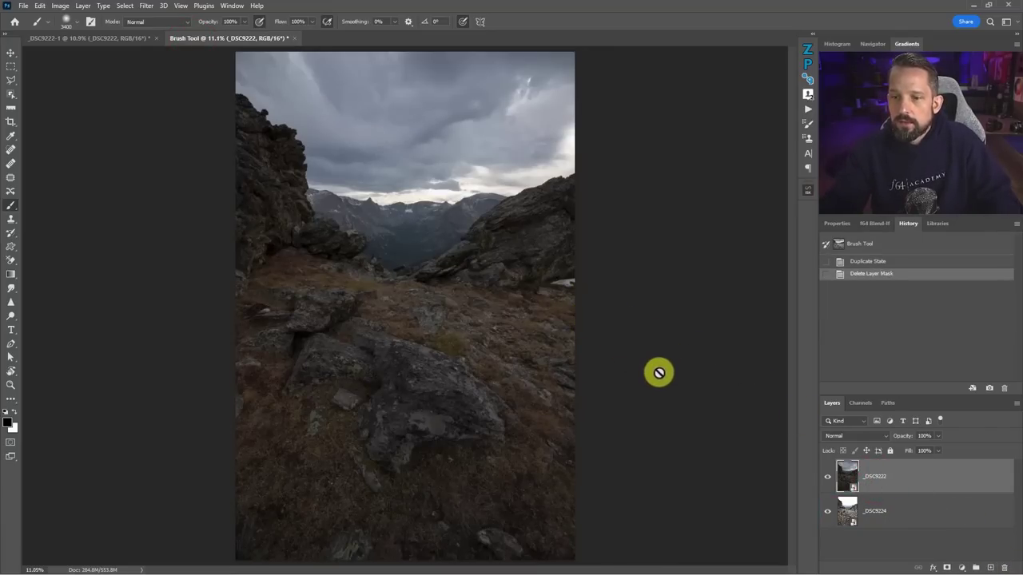
{"action": "left_click", "coordinate": [828, 482]}
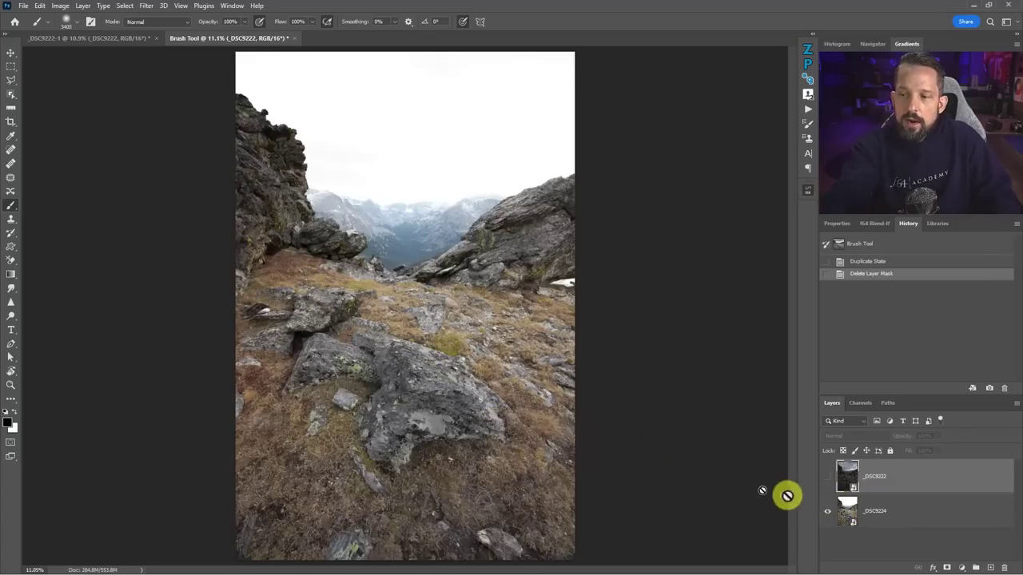
{"action": "left_click", "coordinate": [827, 477]}
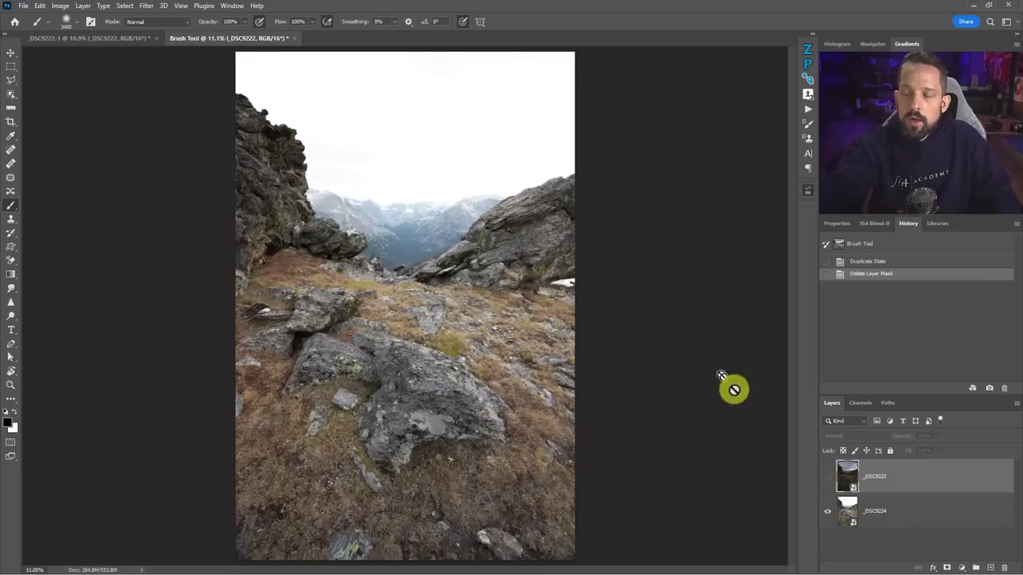
{"action": "left_click", "coordinate": [828, 478]}
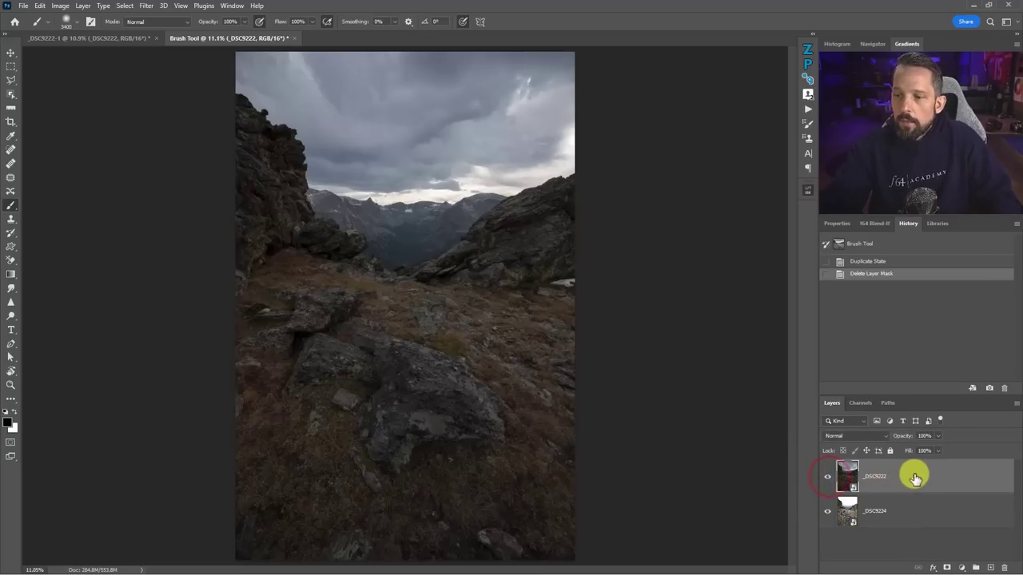
Add a magenta (ff00fc) Color Overlay effect to the _DSC9222 layer.
{"action": "double_click", "coordinate": [935, 480]}
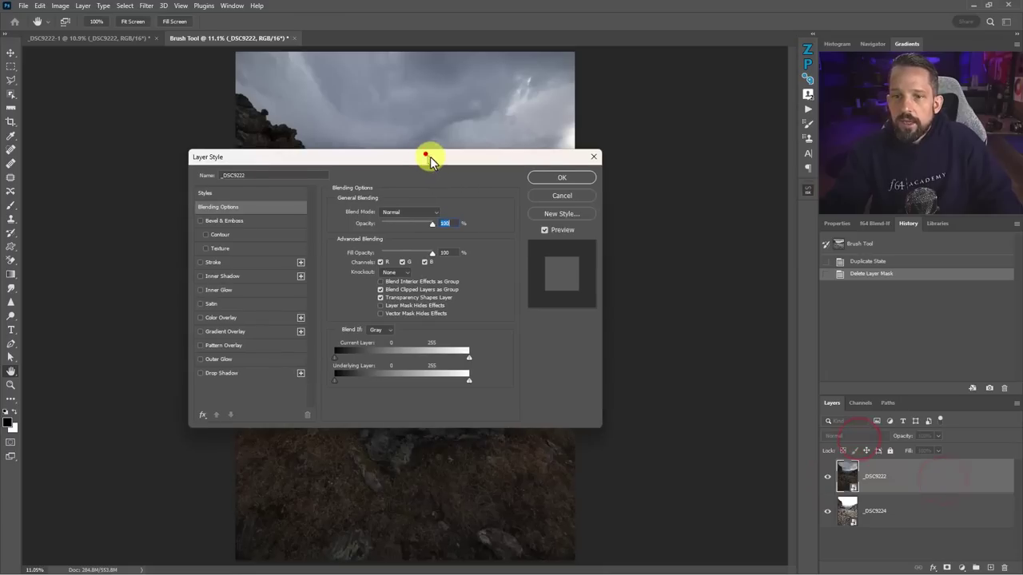
{"action": "left_click_drag", "start_coordinate": [426, 153], "coordinate": [456, 166]}
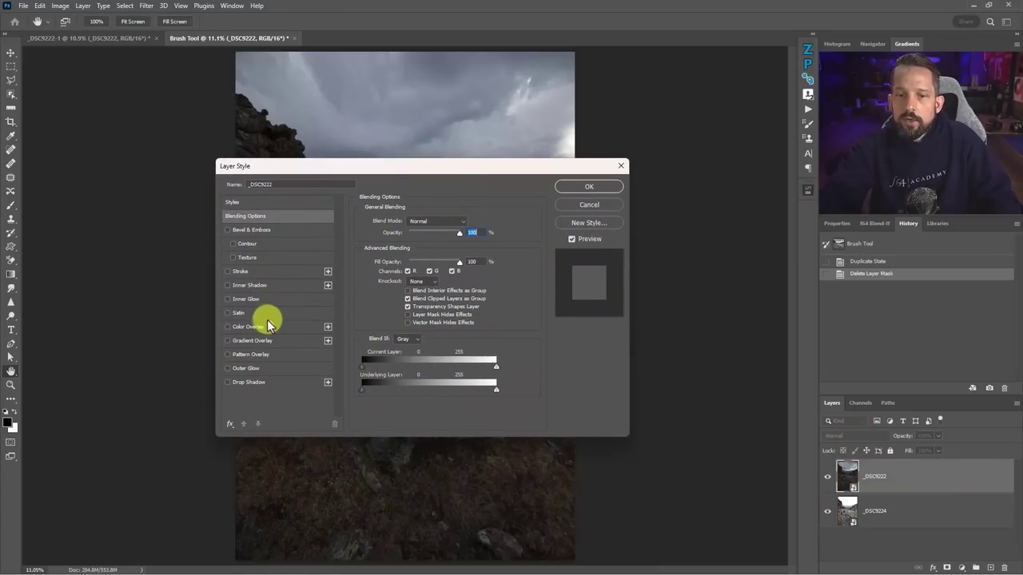
{"action": "mouse_move", "coordinate": [293, 167]}
{"action": "left_mouse_down"}
{"action": "mouse_move", "coordinate": [297, 283]}
{"action": "mouse_move", "coordinate": [293, 271]}
{"action": "left_mouse_up"}
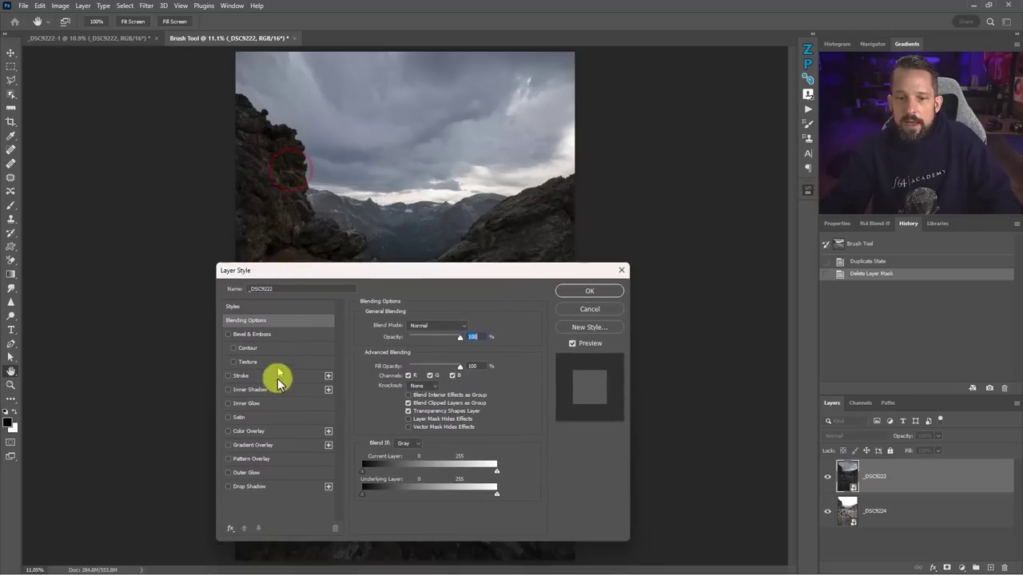
{"action": "left_click", "coordinate": [249, 432]}
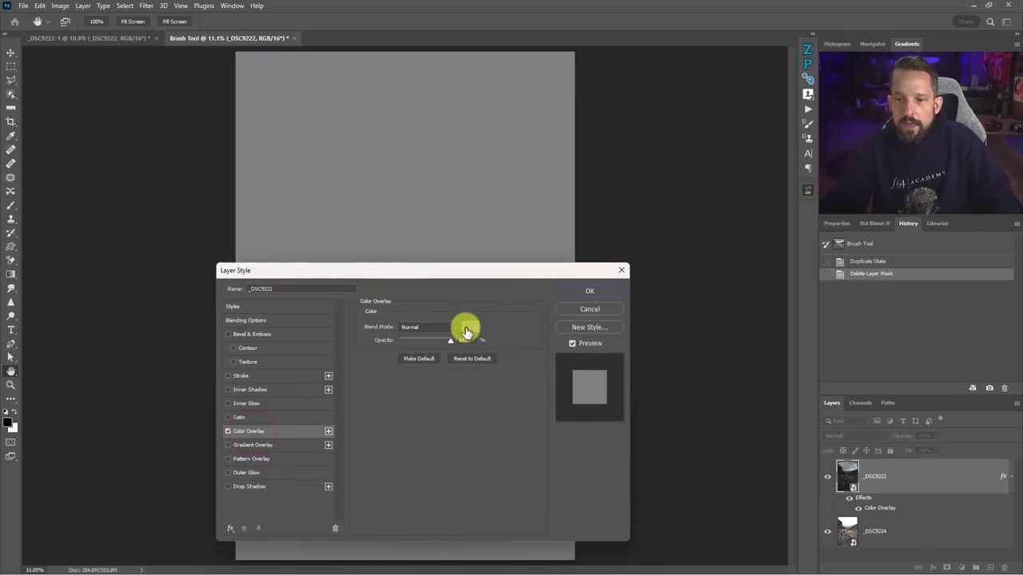
{"action": "left_click", "coordinate": [468, 327]}
{"action": "left_click", "coordinate": [874, 207]}
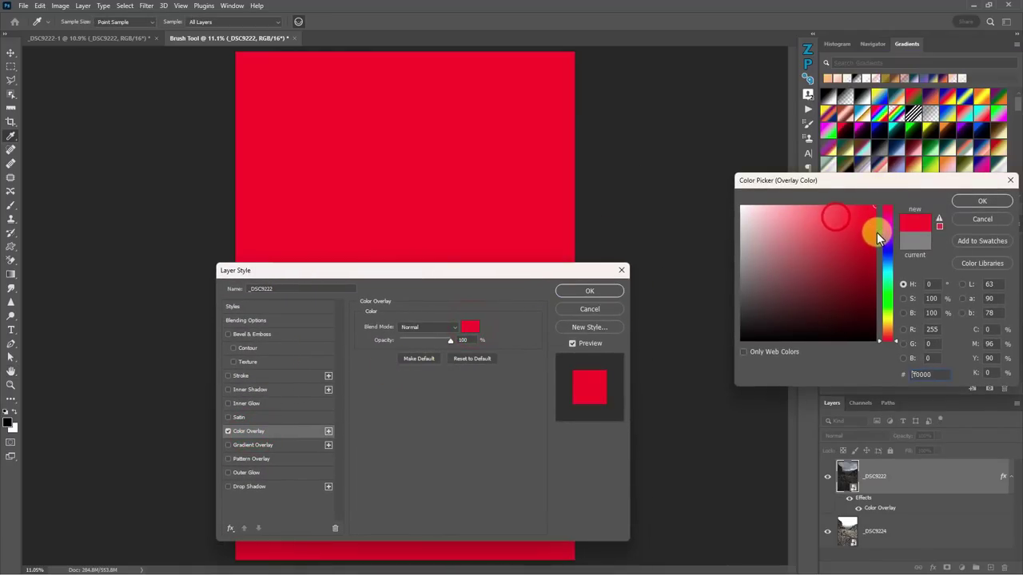
{"action": "left_click", "coordinate": [885, 228]}
{"action": "left_click", "coordinate": [981, 202]}
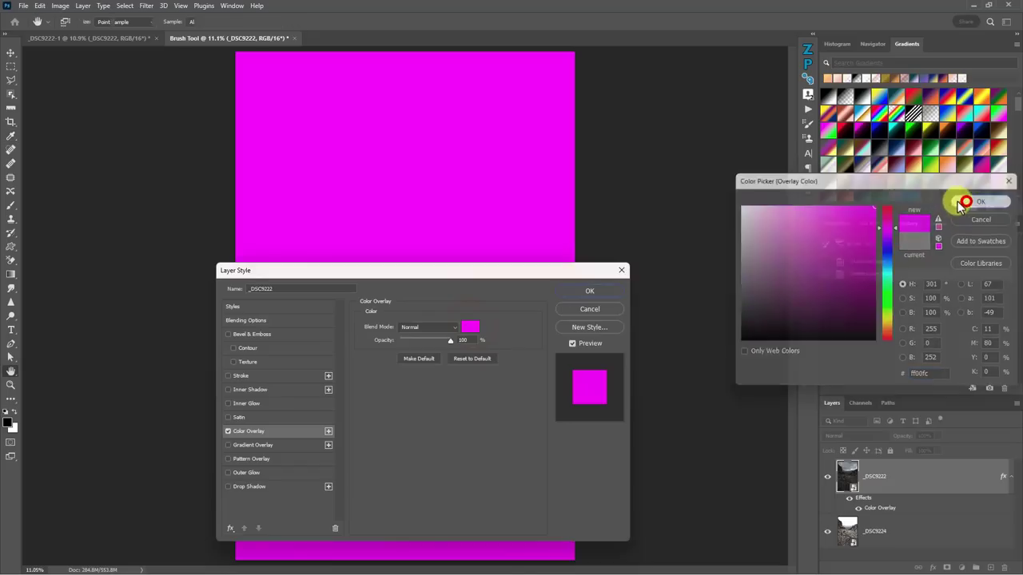
{"action": "left_click", "coordinate": [239, 319]}
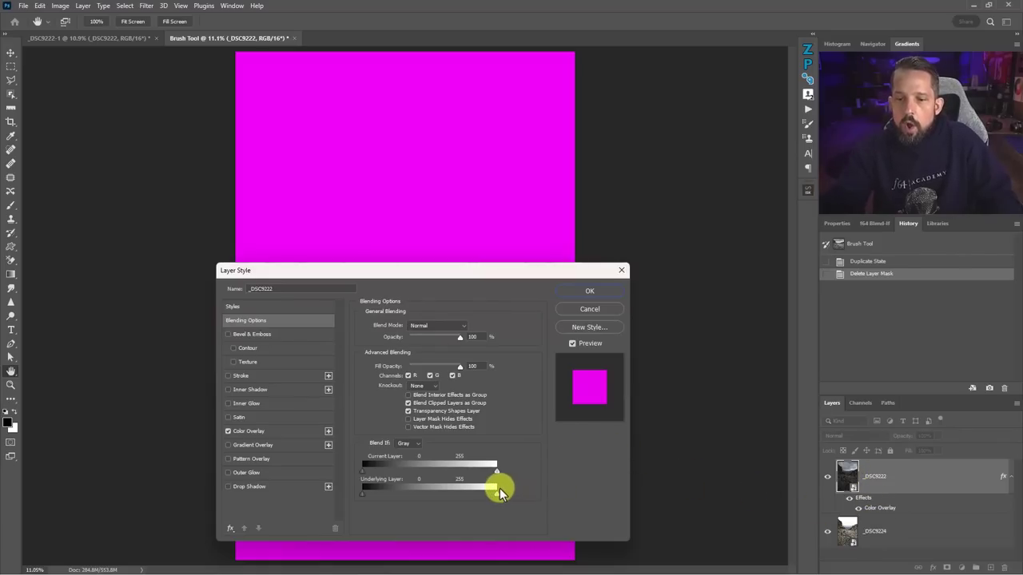
Raise the Blend If Underlying Layer black slider to 192 so magenta covers mainly the sky.
{"action": "left_click_drag", "start_coordinate": [496, 496], "coordinate": [469, 493]}
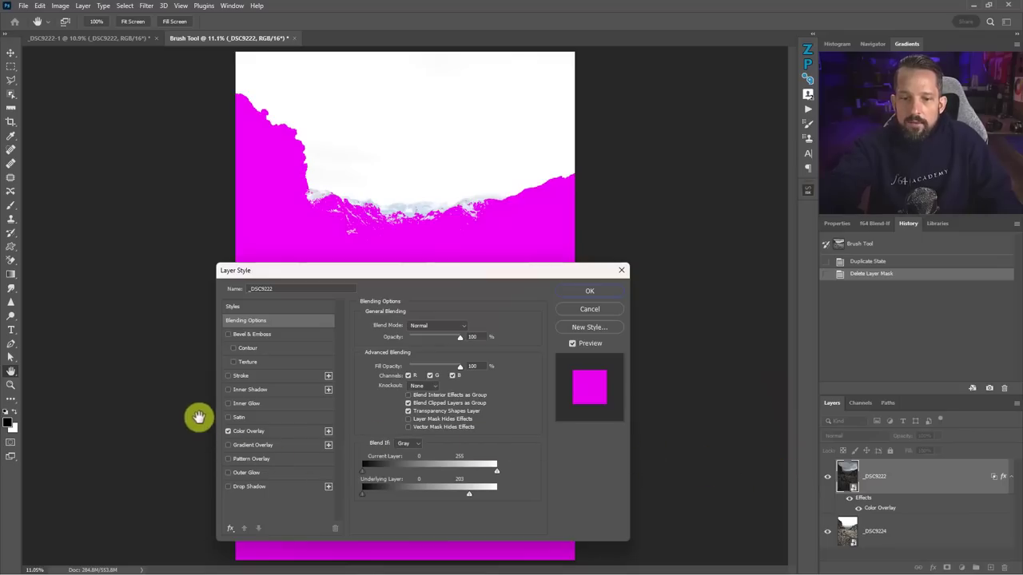
{"action": "left_click", "coordinate": [228, 430]}
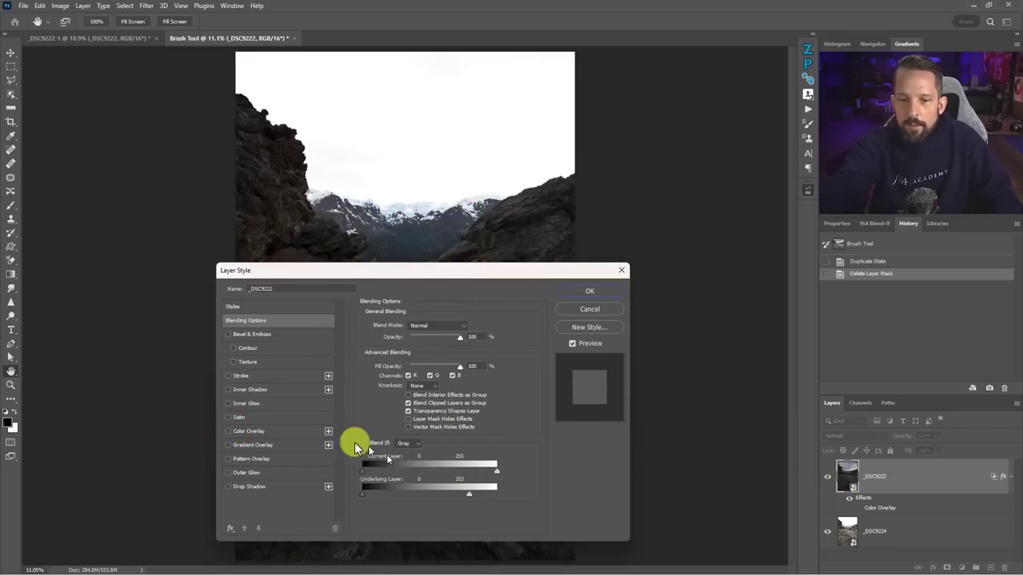
{"action": "left_click", "coordinate": [227, 431]}
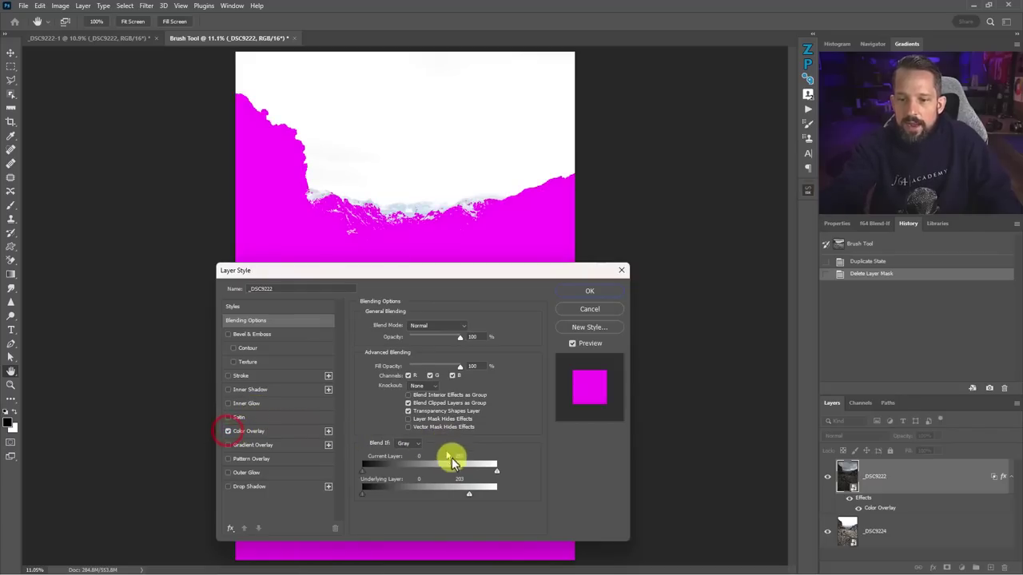
{"action": "left_click_drag", "start_coordinate": [468, 493], "coordinate": [518, 497]}
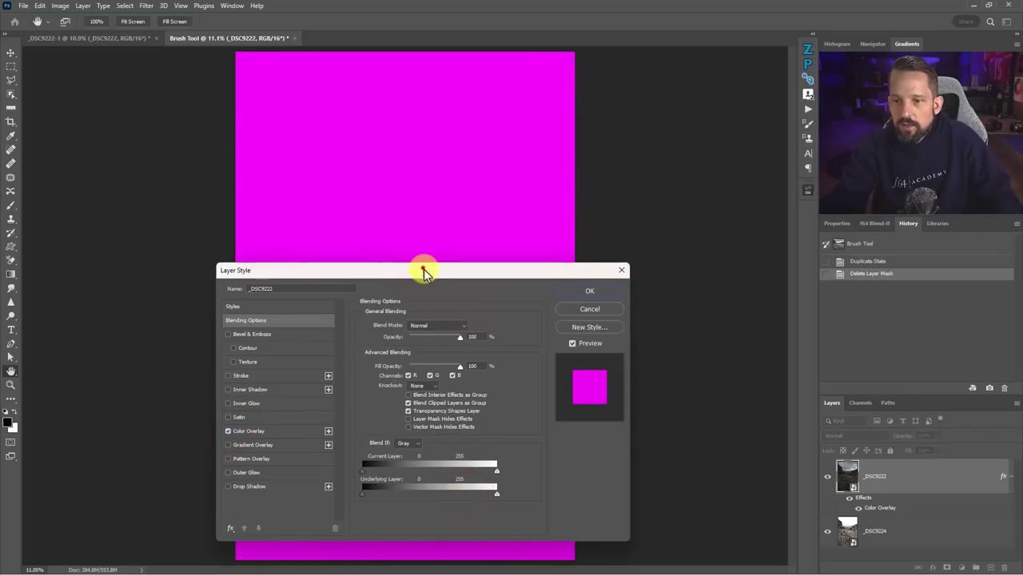
{"action": "left_click_drag", "start_coordinate": [424, 273], "coordinate": [756, 246]}
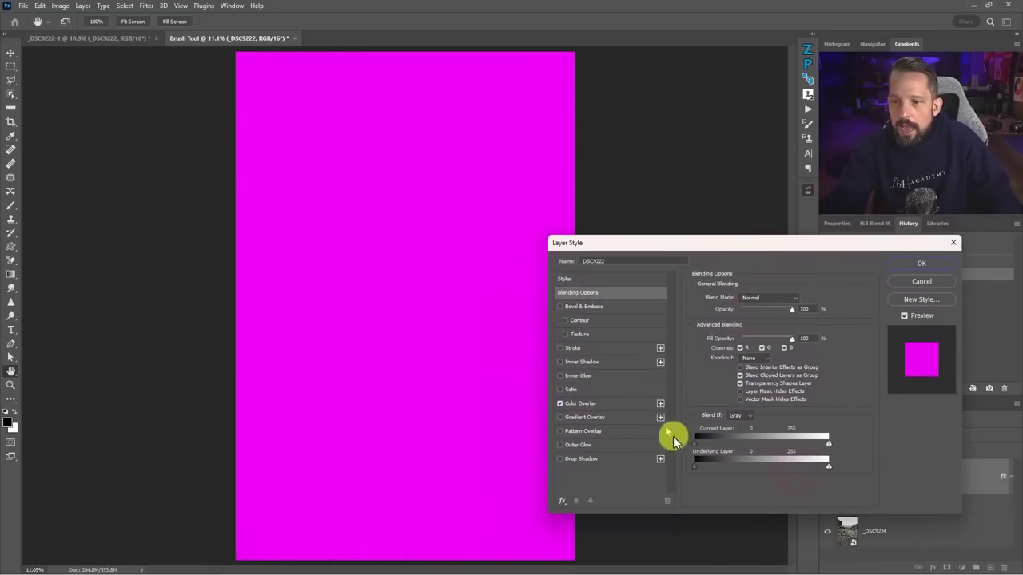
{"action": "left_click_drag", "start_coordinate": [693, 468], "coordinate": [794, 472]}
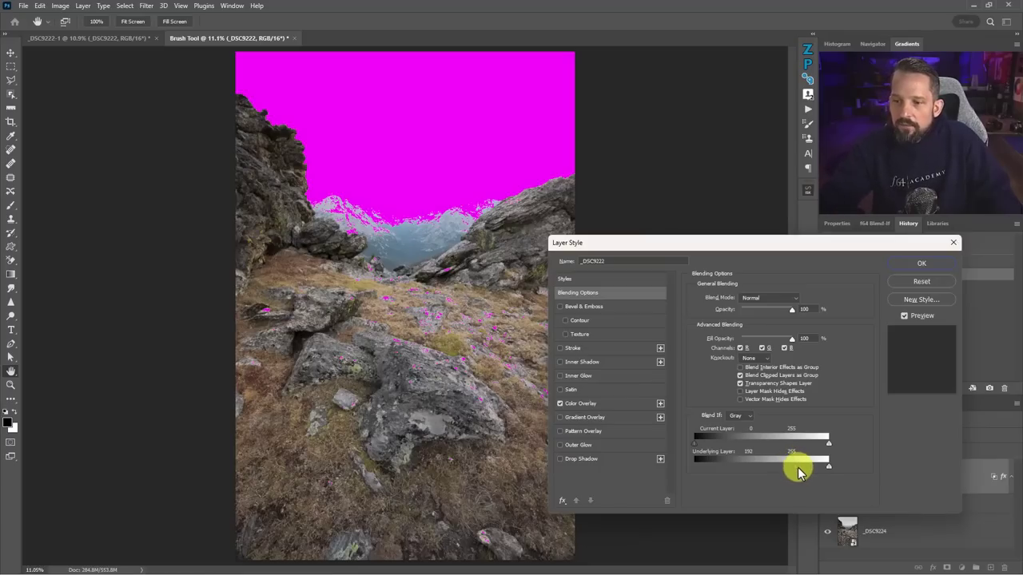
Split the Underlying Layer slider to 177/251, turn off Color Overlay, and apply the style.
{"action": "mouse_move", "coordinate": [797, 470]}
{"action": "left_mouse_down"}
{"action": "mouse_move", "coordinate": [823, 471]}
{"action": "mouse_move", "coordinate": [795, 469]}
{"action": "left_mouse_up"}
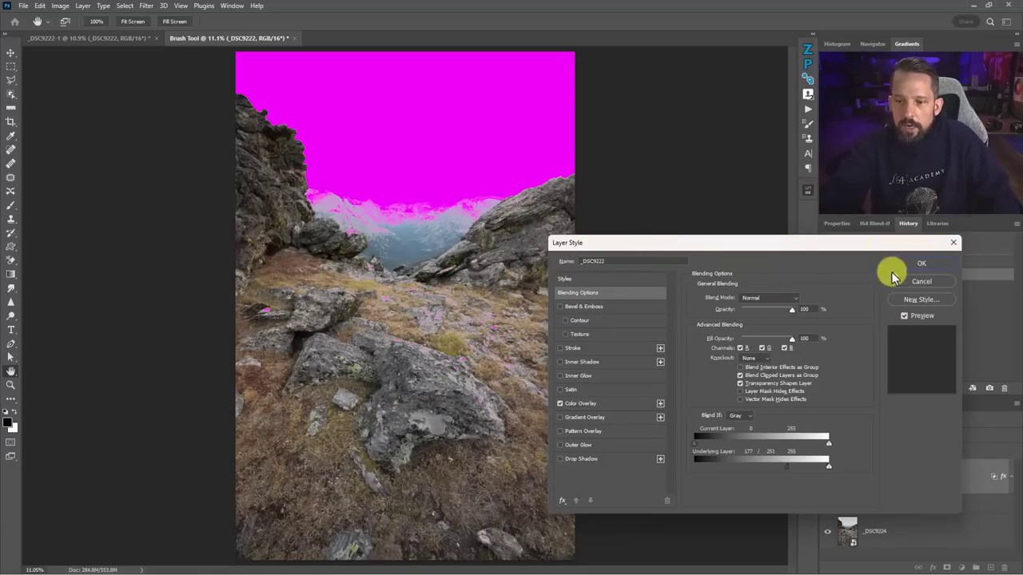
{"action": "left_click", "coordinate": [559, 403]}
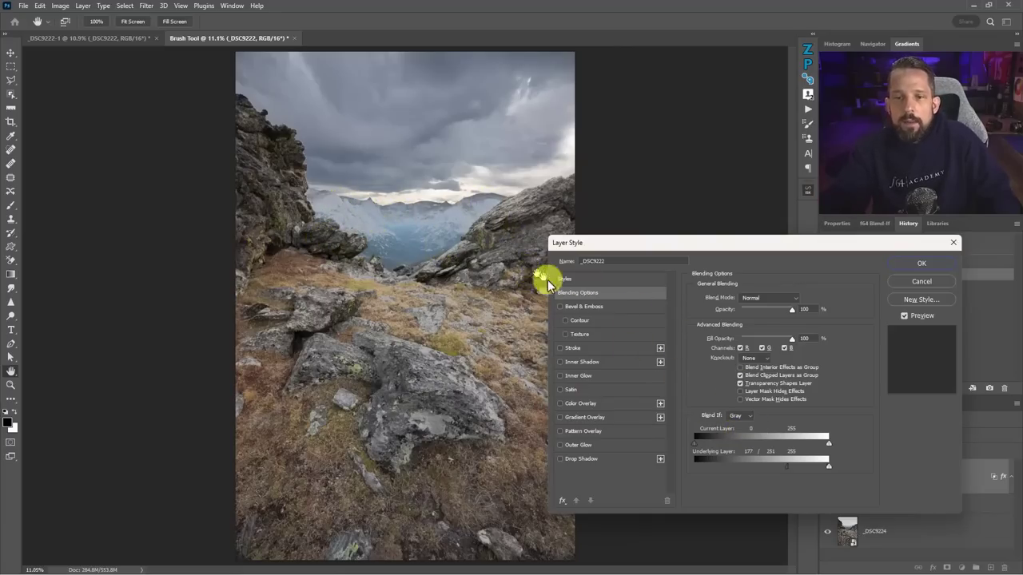
{"action": "left_click", "coordinate": [915, 263]}
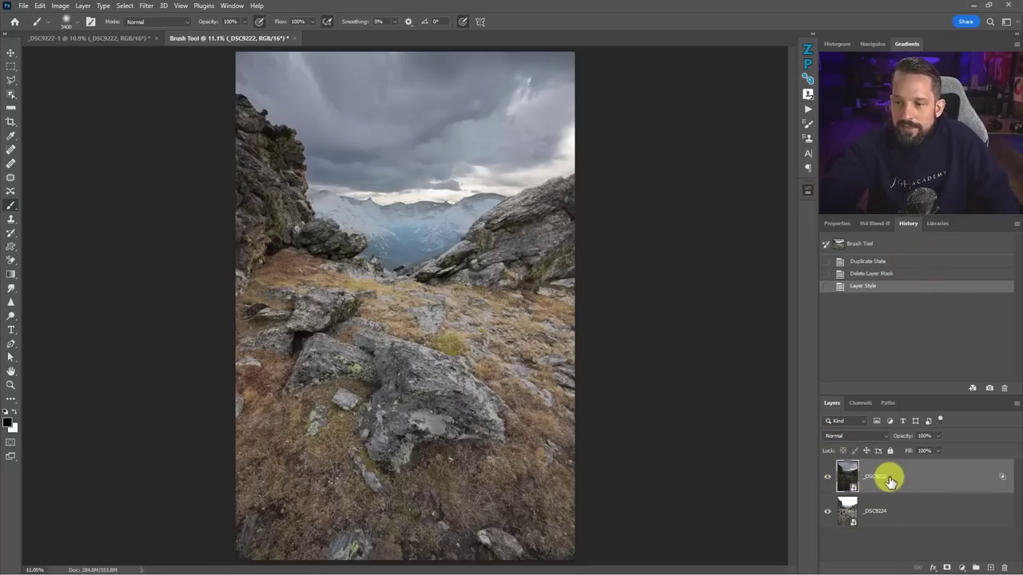
{"action": "left_click", "coordinate": [88, 38]}
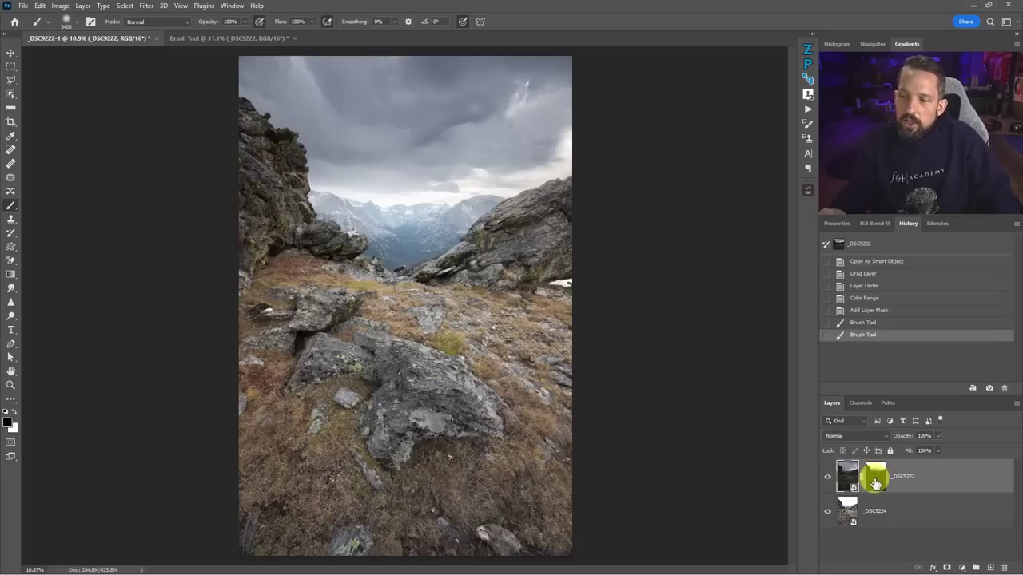
{"action": "mouse_move", "coordinate": [863, 478]}
{"action": "left_mouse_down"}
{"action": "mouse_move", "coordinate": [849, 473]}
{"action": "mouse_move", "coordinate": [876, 479]}
{"action": "left_mouse_up"}
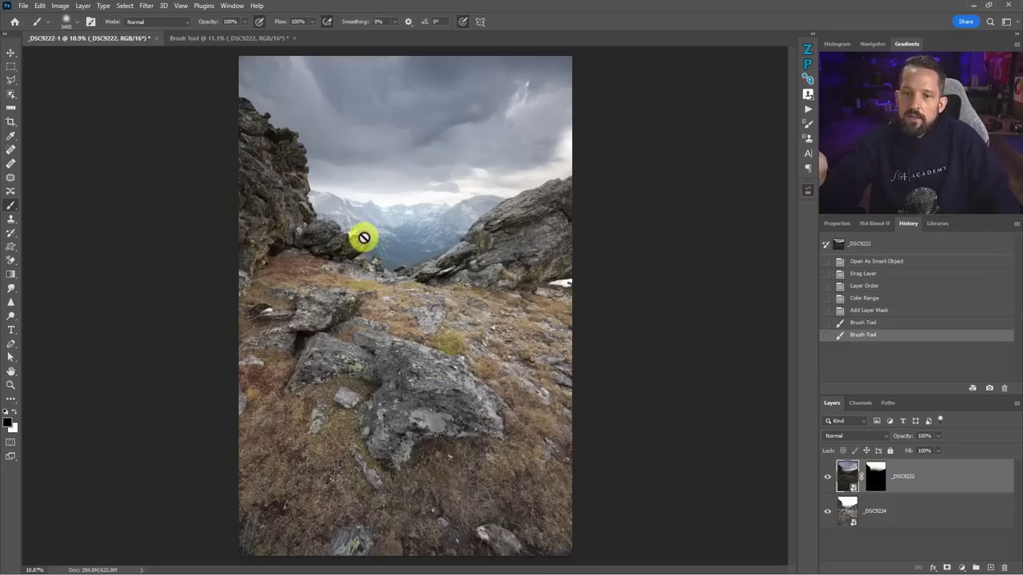
{"action": "left_click", "coordinate": [224, 39]}
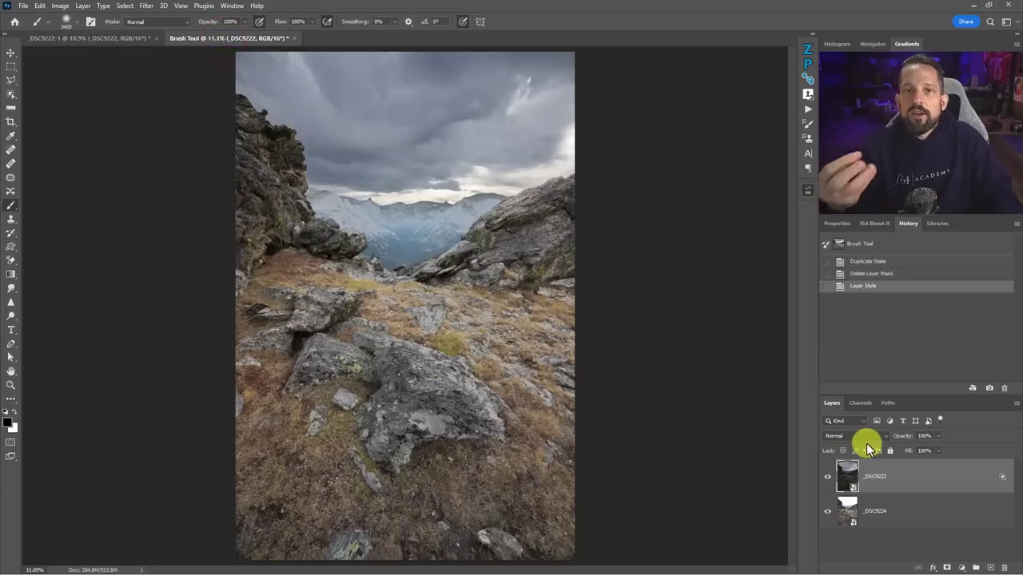
Add a steep Curves adjustment above _DSC9224 that crushes the foreground to black, then select _DSC9222.
{"action": "left_click", "coordinate": [895, 509]}
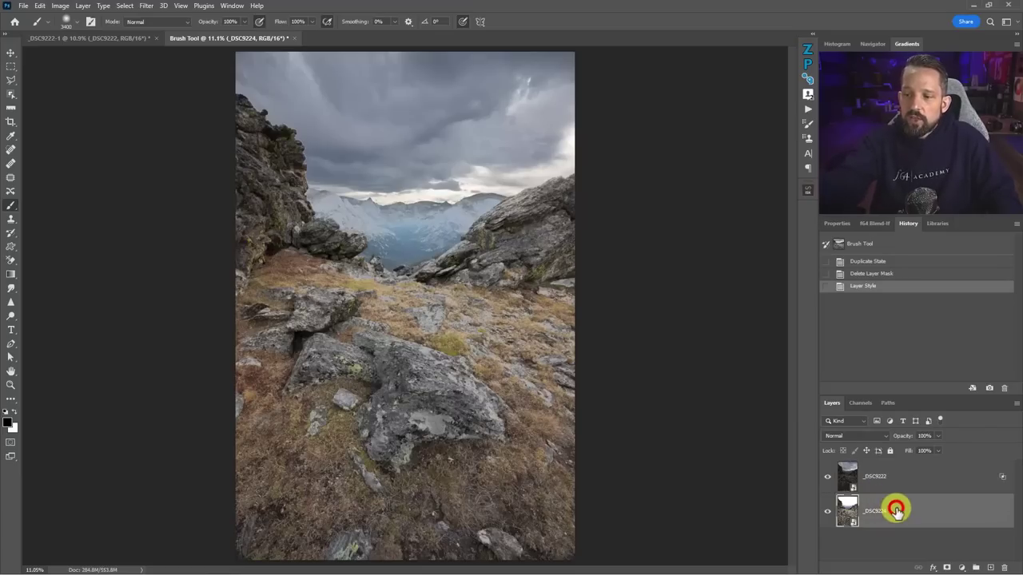
{"action": "left_click", "coordinate": [961, 567]}
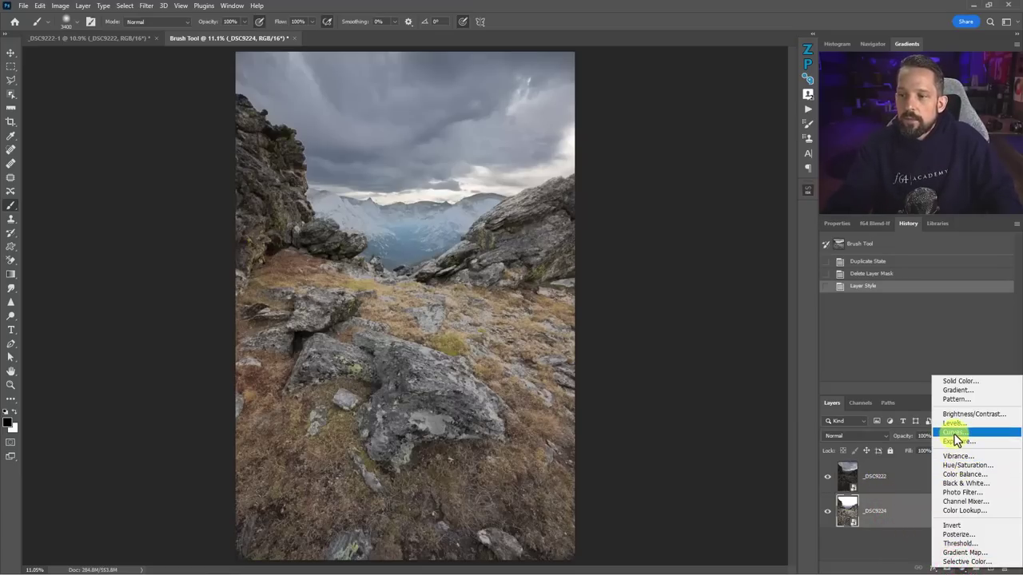
{"action": "left_click", "coordinate": [955, 433]}
{"action": "left_click_drag", "start_coordinate": [929, 350], "coordinate": [982, 388]}
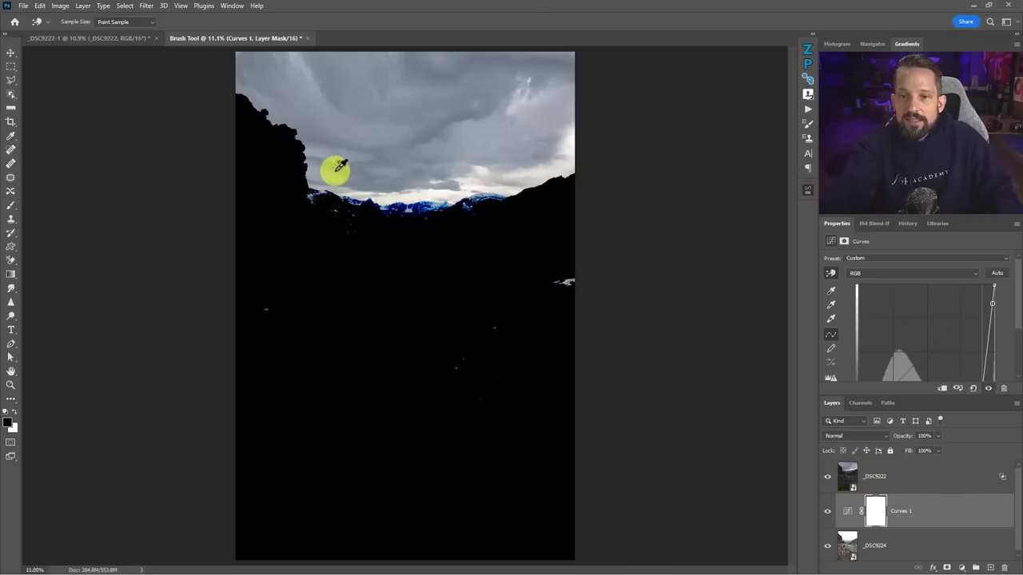
{"action": "left_click", "coordinate": [903, 480]}
{"action": "key", "text": "b"}
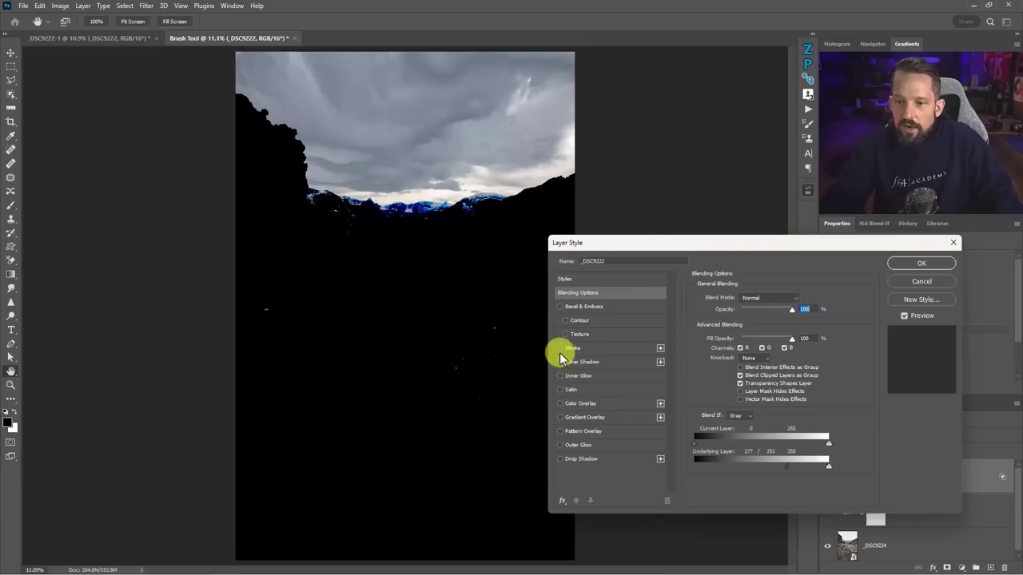
Re-enable the magenta Color Overlay and reshape Curves 1 into a plateau so magenta floods the foreground.
{"action": "left_click", "coordinate": [559, 403]}
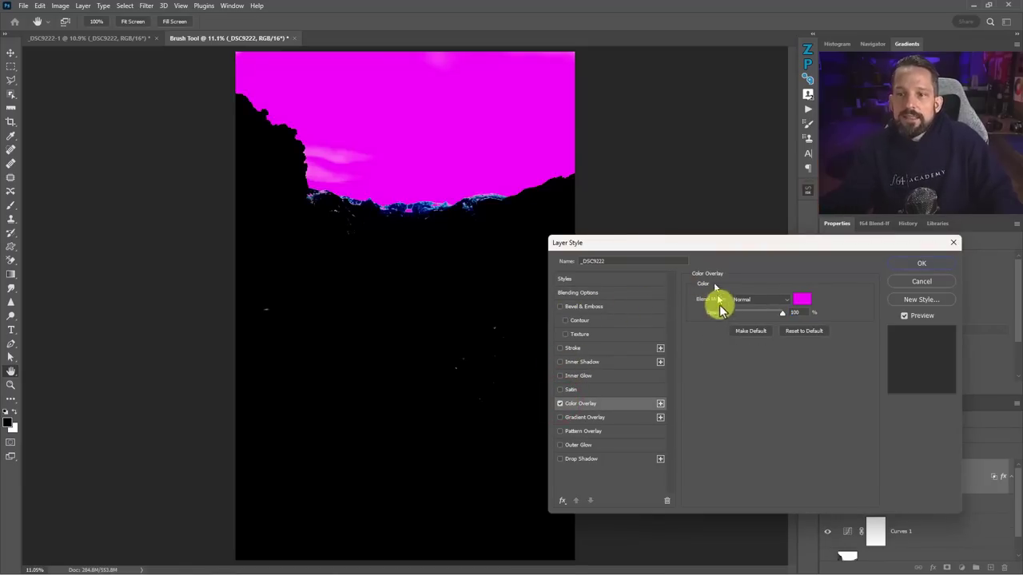
{"action": "left_click", "coordinate": [919, 263]}
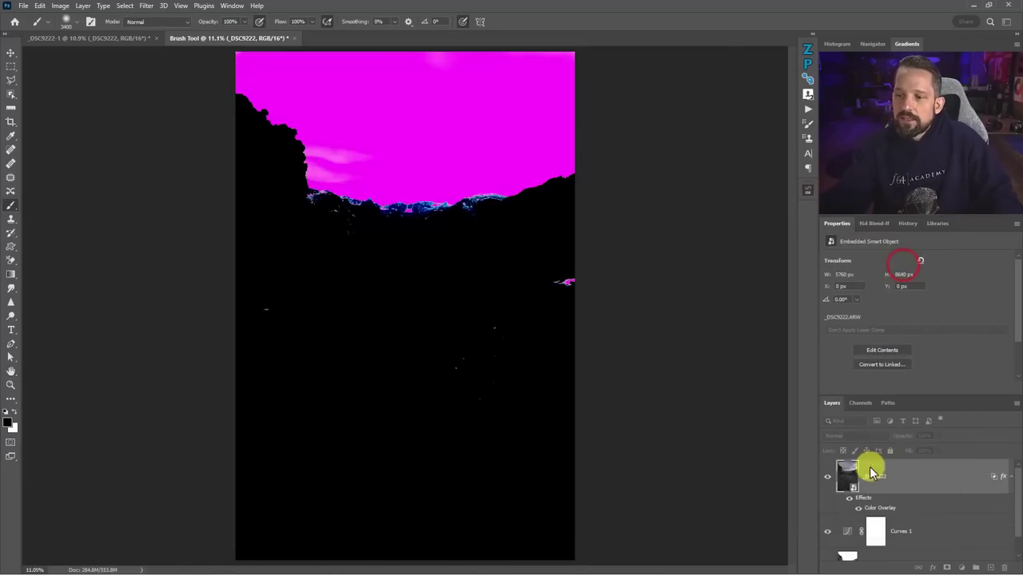
{"action": "left_click", "coordinate": [848, 532]}
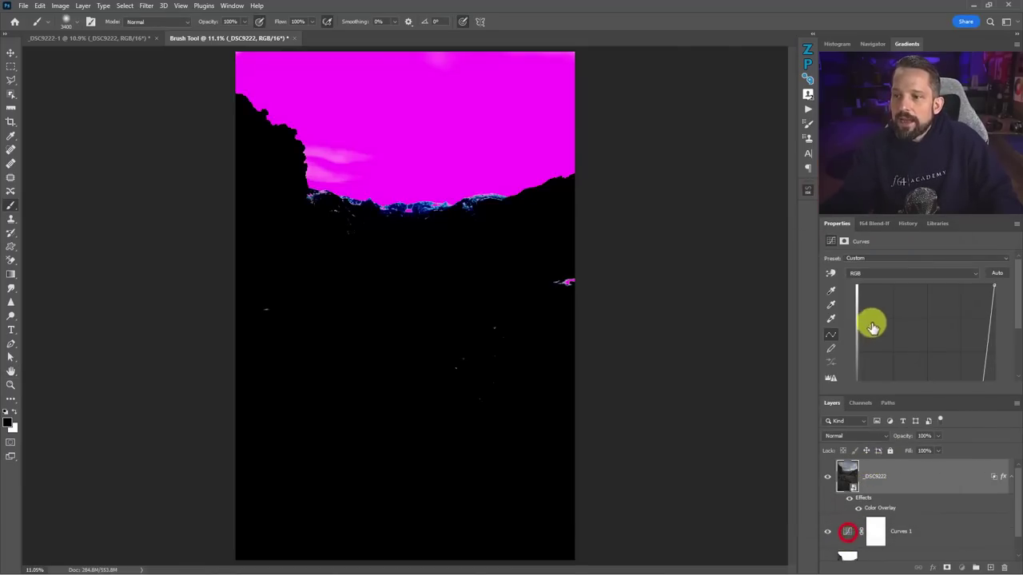
{"action": "left_click", "coordinate": [982, 365]}
{"action": "mouse_move", "coordinate": [982, 348]}
{"action": "left_mouse_down"}
{"action": "mouse_move", "coordinate": [959, 338]}
{"action": "mouse_move", "coordinate": [1000, 354]}
{"action": "mouse_move", "coordinate": [994, 349]}
{"action": "left_mouse_up"}
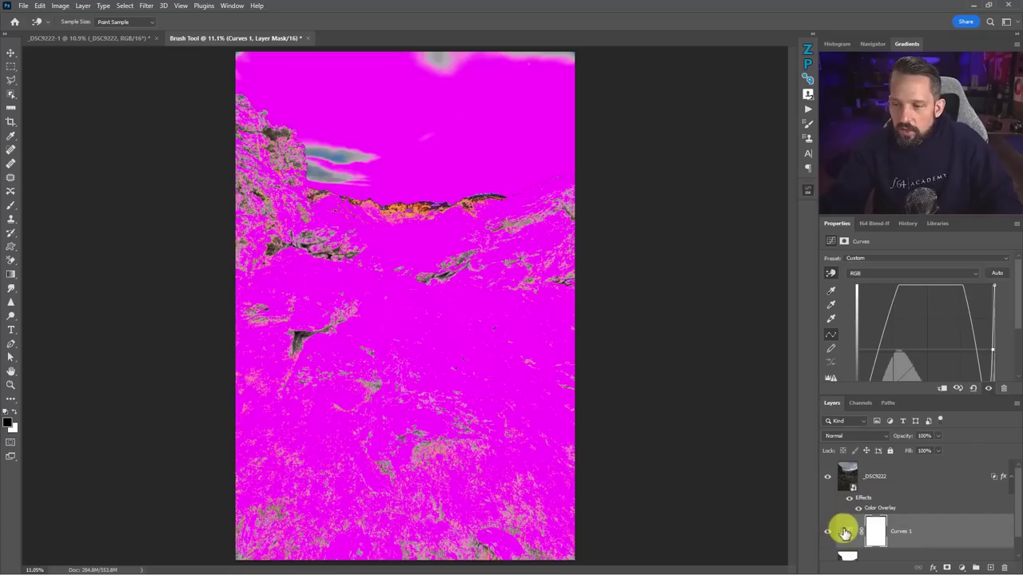
{"action": "mouse_move", "coordinate": [847, 534]}
{"action": "left_mouse_down"}
{"action": "mouse_move", "coordinate": [852, 486]}
{"action": "mouse_move", "coordinate": [863, 498]}
{"action": "mouse_move", "coordinate": [856, 517]}
{"action": "left_mouse_up"}
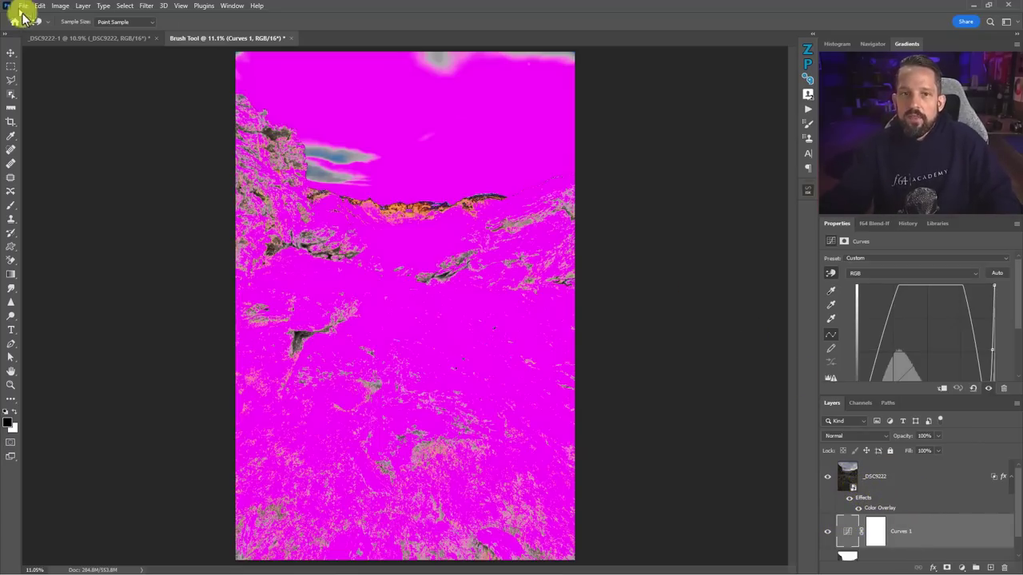
Inspect the _DSC9222 mask in the masked composite, then select Curves 1 in the other document.
{"action": "left_click", "coordinate": [76, 39]}
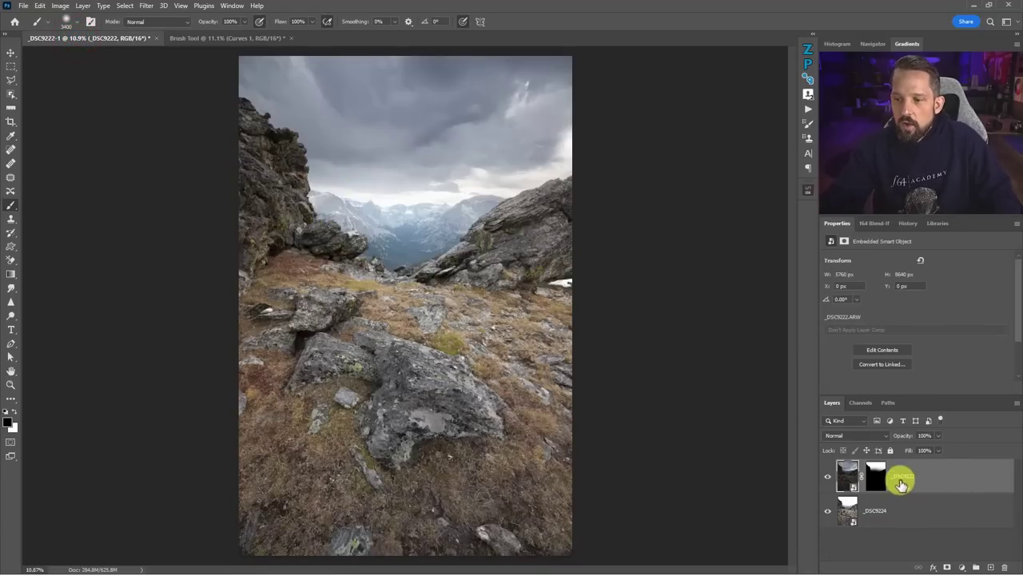
{"action": "left_click", "coordinate": [876, 477], "text": "alt"}
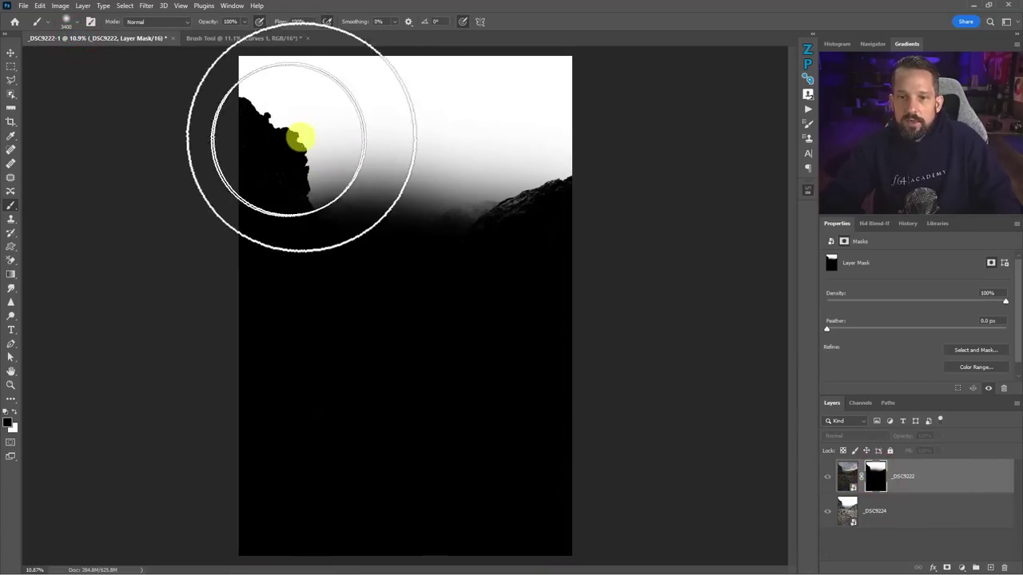
{"action": "left_click", "coordinate": [264, 38]}
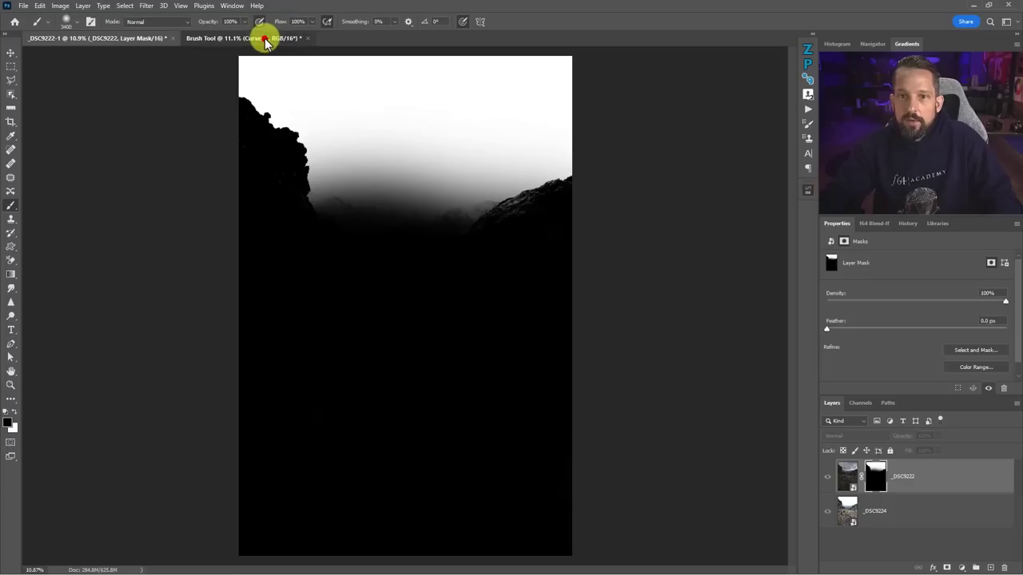
{"action": "left_click", "coordinate": [904, 528]}
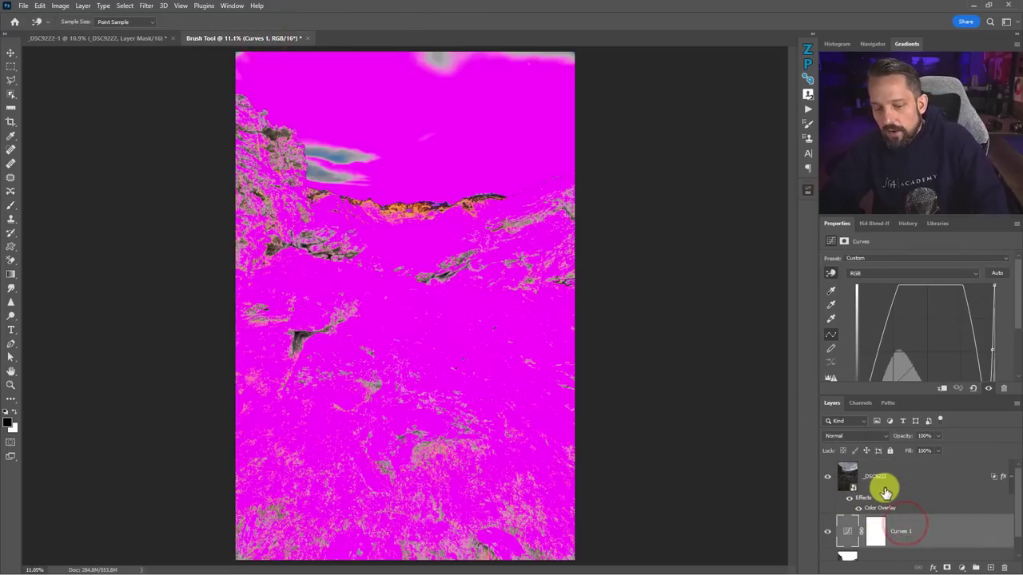
Paste Curves 1 above _DSC9224 in the masked _DSC9222-1 document and select it.
{"action": "left_click", "coordinate": [84, 38]}
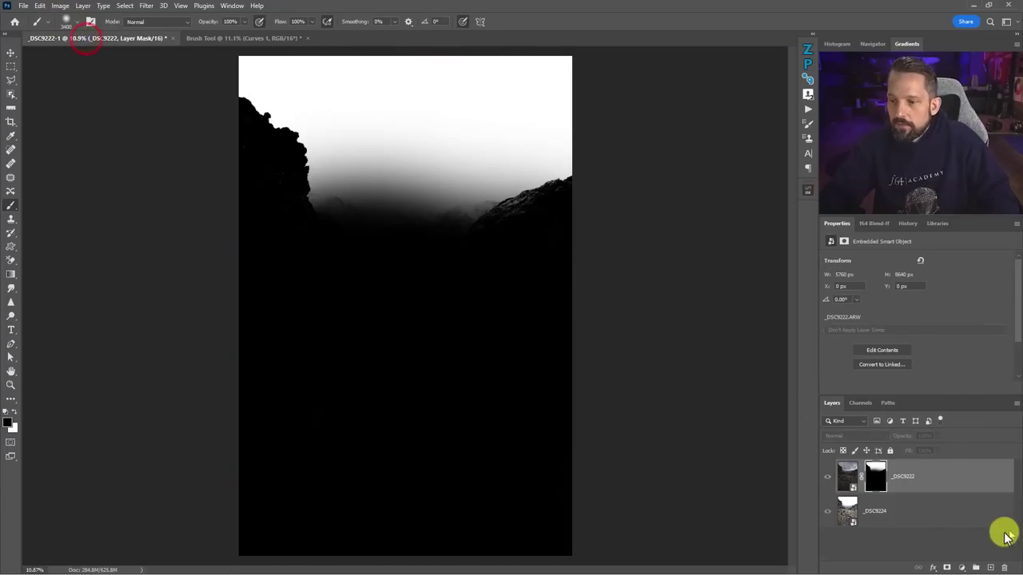
{"action": "left_click", "coordinate": [909, 511]}
{"action": "key", "text": "ctrl+v"}
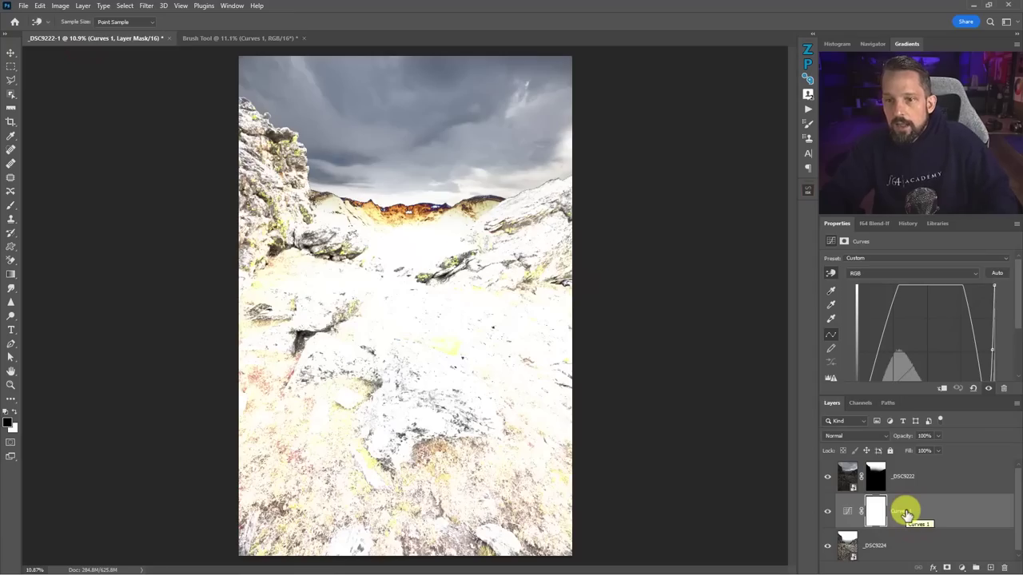
{"action": "left_click", "coordinate": [876, 476]}
{"action": "key", "text": "b"}
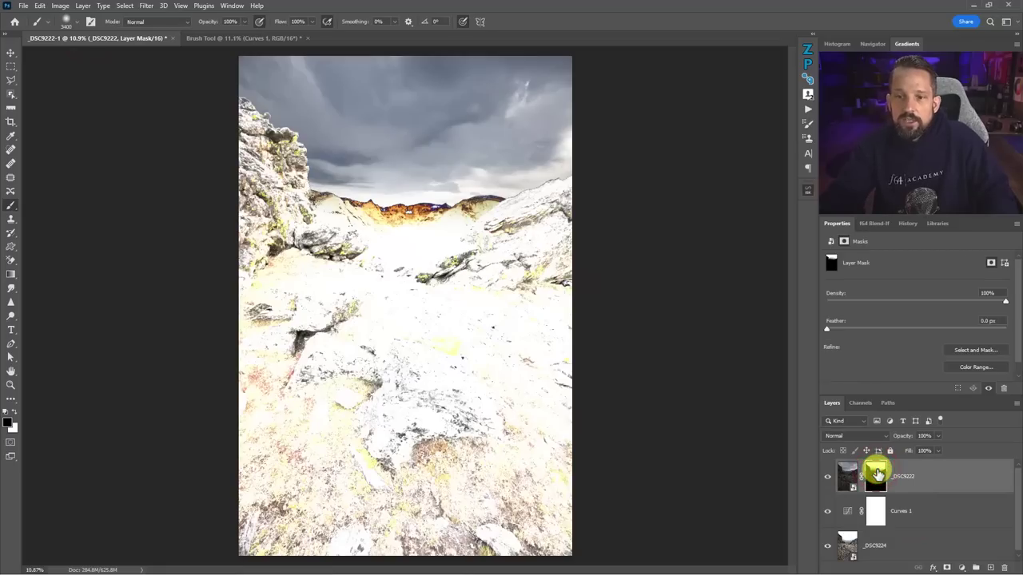
{"action": "left_click", "coordinate": [877, 475], "text": "alt"}
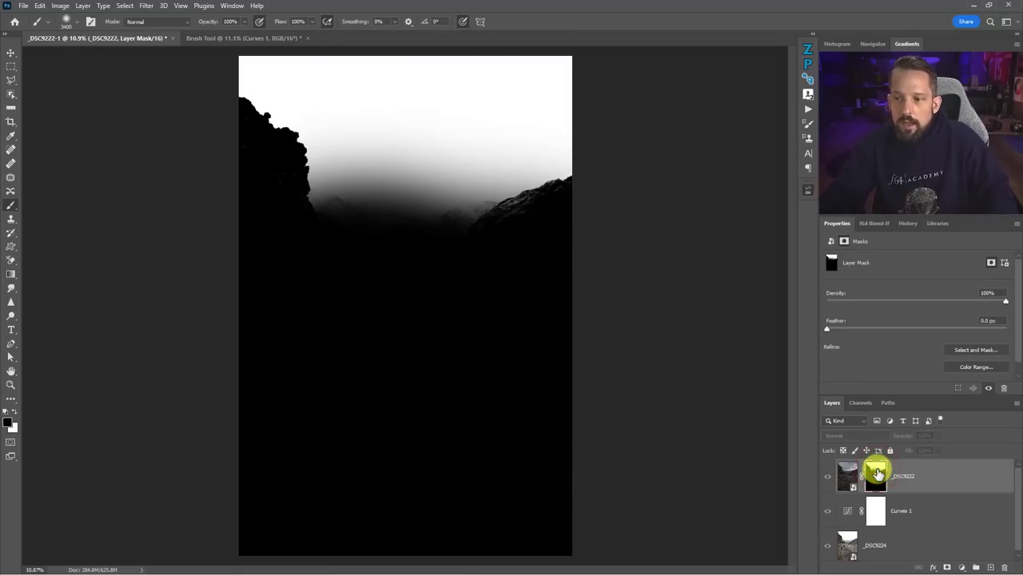
{"action": "left_click", "coordinate": [926, 516]}
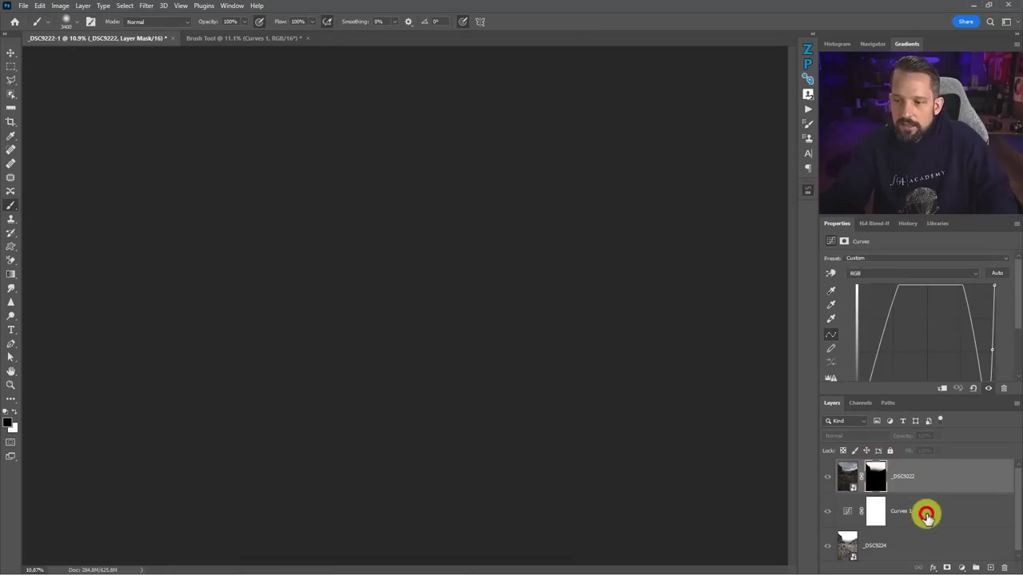
Delete Curves 1 from both documents and hide the magenta Color Overlay on the sky.
{"action": "key", "text": "Delete"}
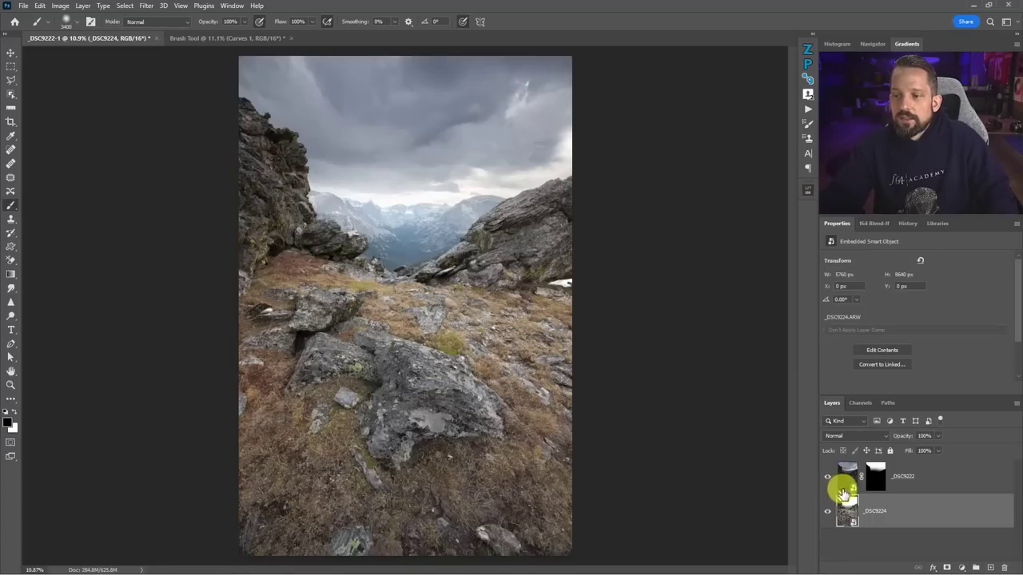
{"action": "left_click", "coordinate": [245, 38]}
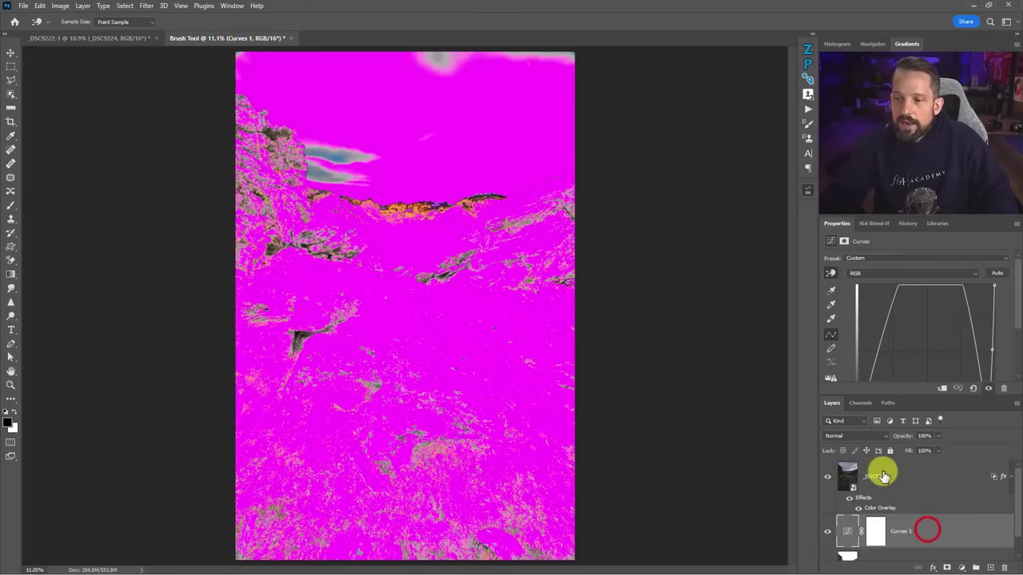
{"action": "key", "text": "Delete"}
{"action": "key", "text": "b"}
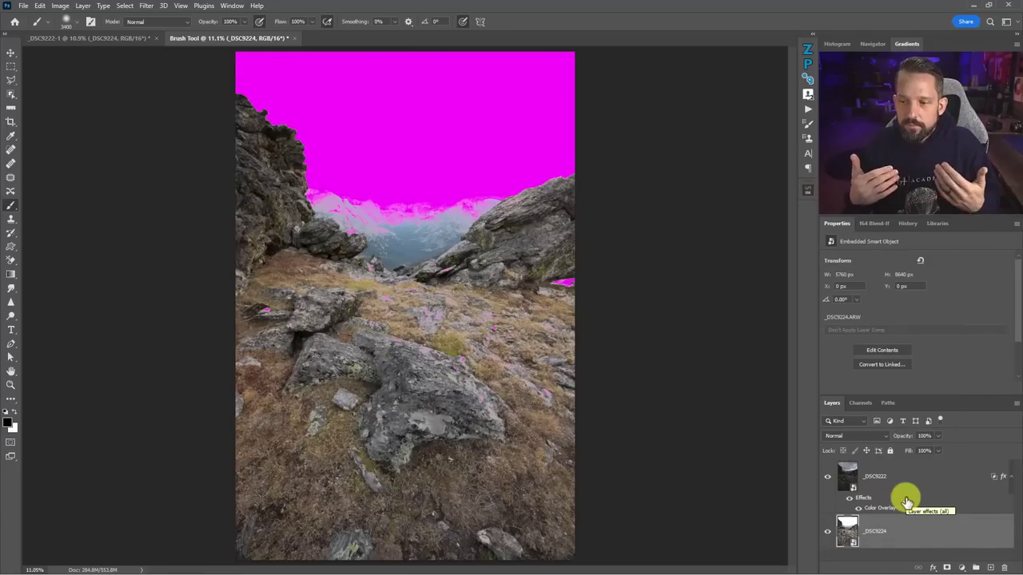
{"action": "left_click_drag", "start_coordinate": [898, 496], "coordinate": [862, 510]}
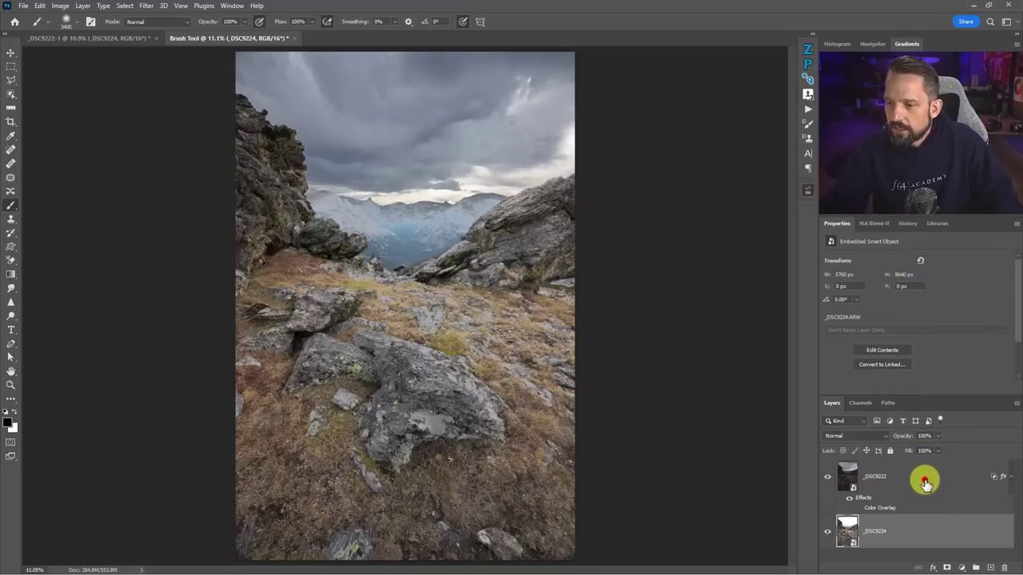
{"action": "right_click", "coordinate": [925, 483]}
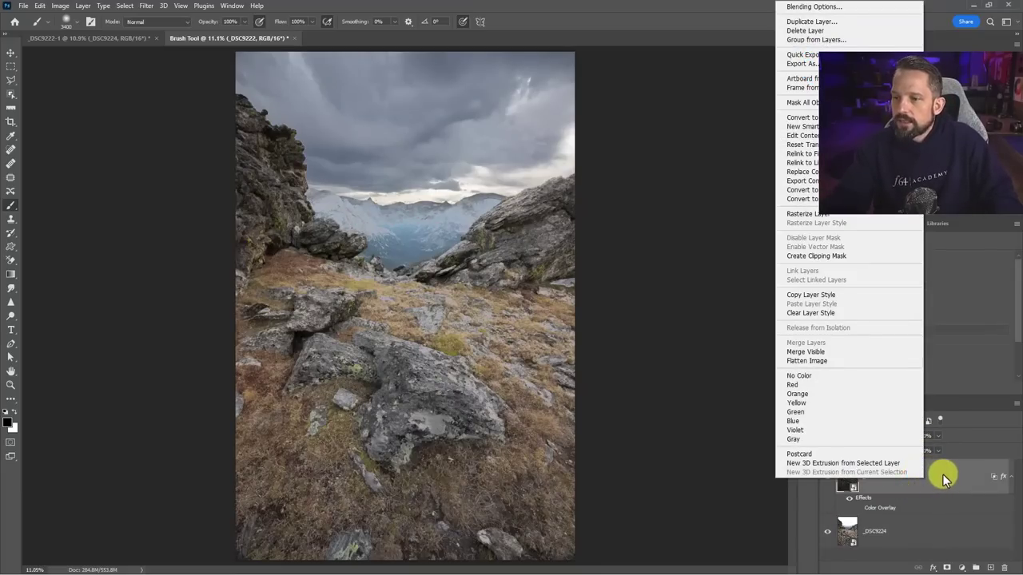
Clear the _DSC9222 layer style and set the Blend-If underlying range to about 190–255.
{"action": "left_click", "coordinate": [823, 312]}
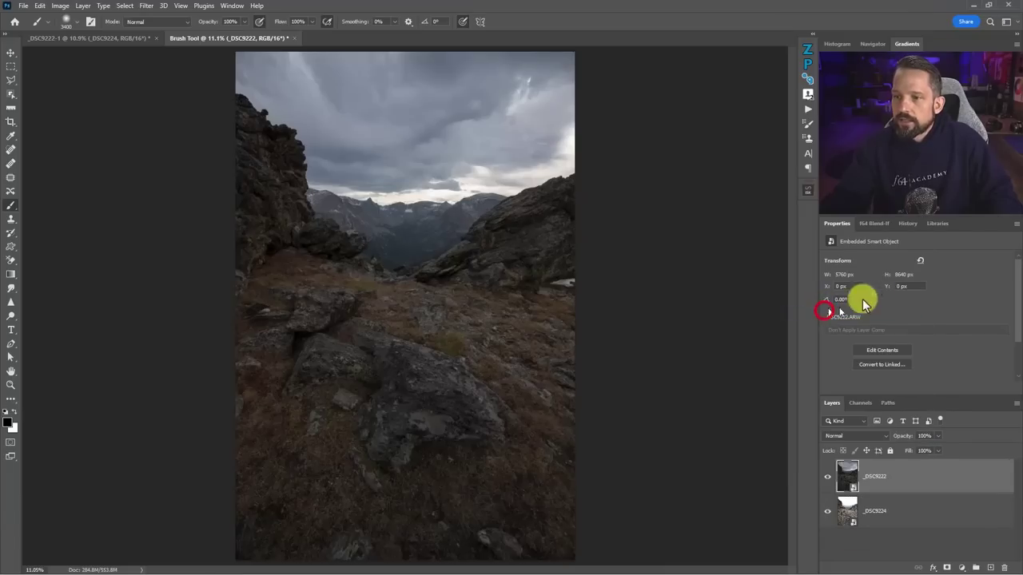
{"action": "left_click", "coordinate": [879, 224]}
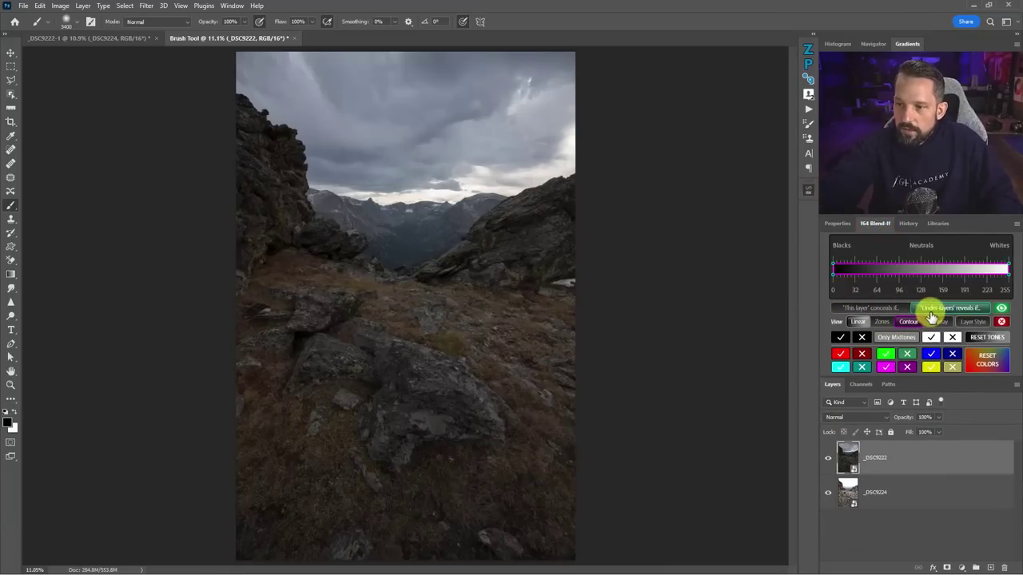
{"action": "mouse_move", "coordinate": [838, 264]}
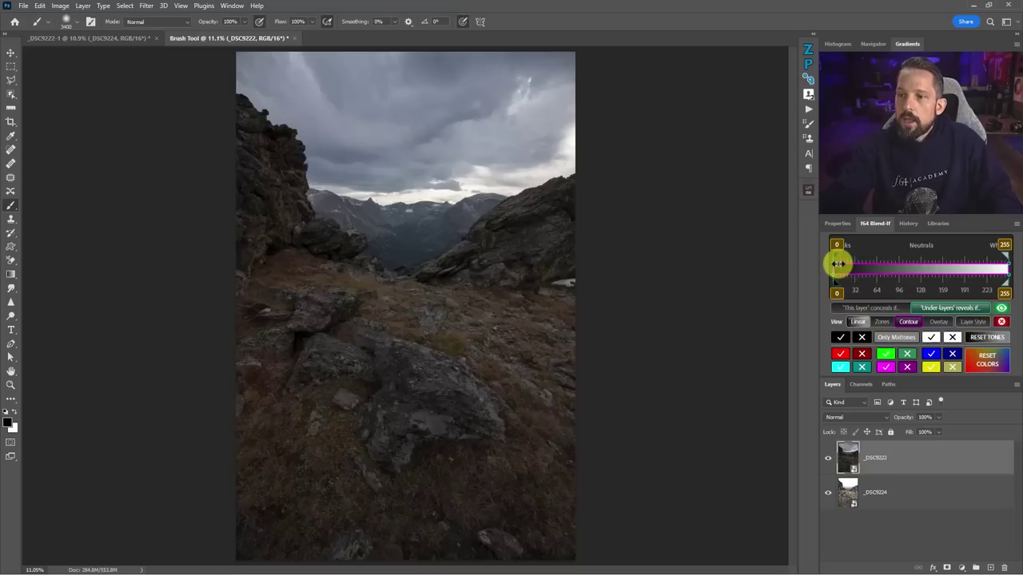
{"action": "left_click_drag", "start_coordinate": [861, 286], "coordinate": [1015, 262]}
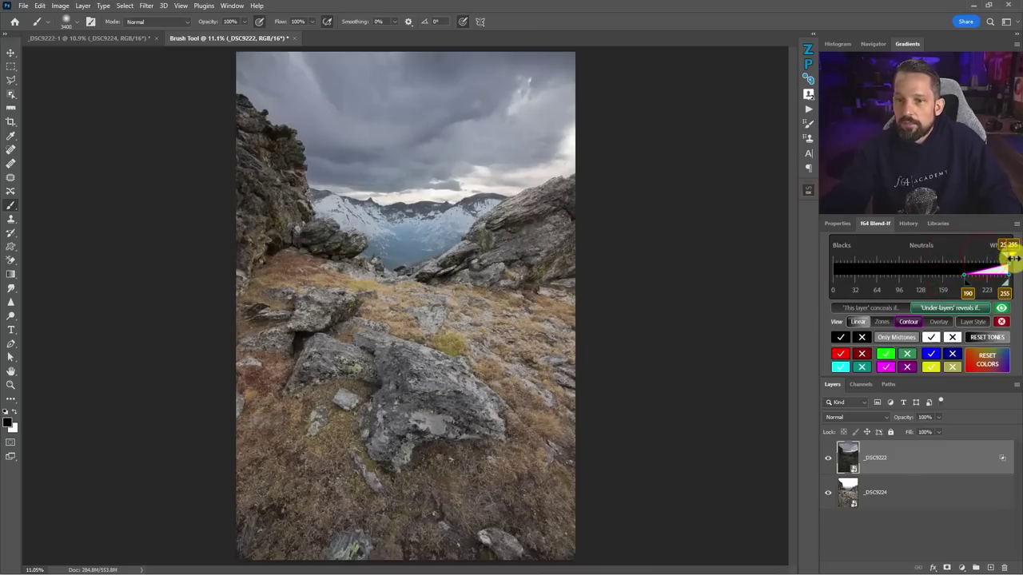
{"action": "left_click", "coordinate": [965, 266]}
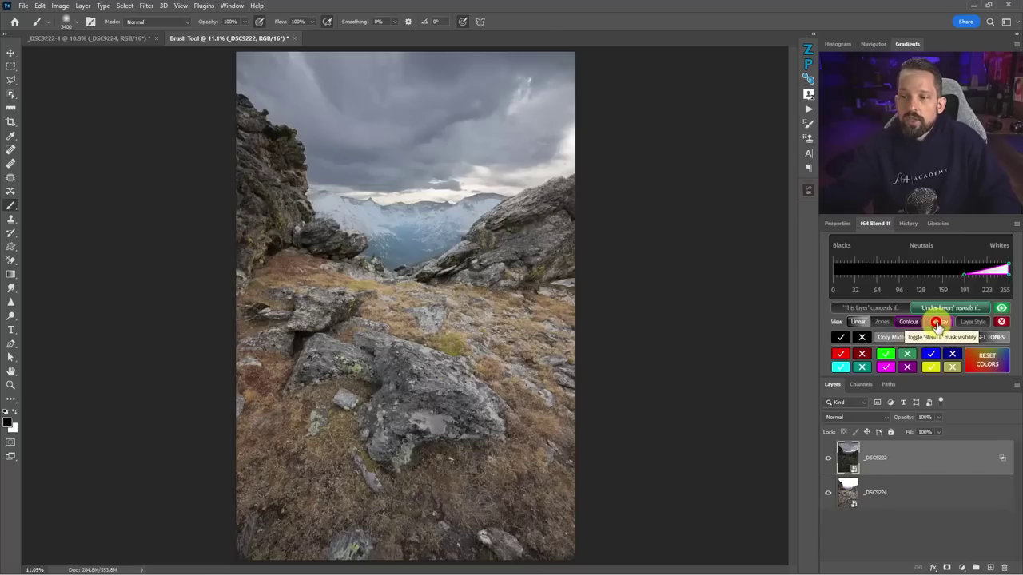
Check the blend mask preview, hide Color Overlay, and lower the Blend-If ramp start to about 130.
{"action": "left_click", "coordinate": [938, 323]}
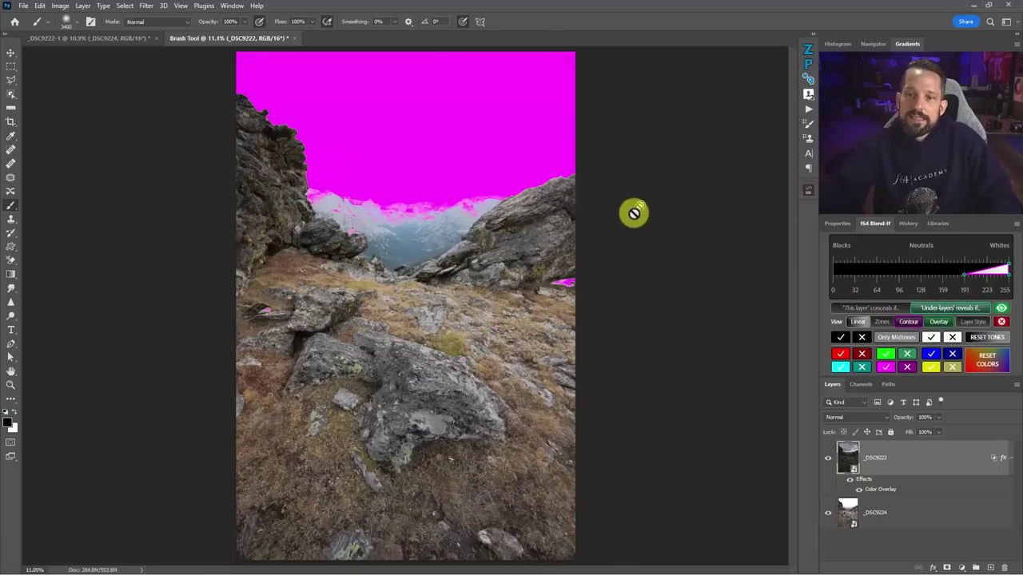
{"action": "left_click_drag", "start_coordinate": [879, 489], "coordinate": [854, 489]}
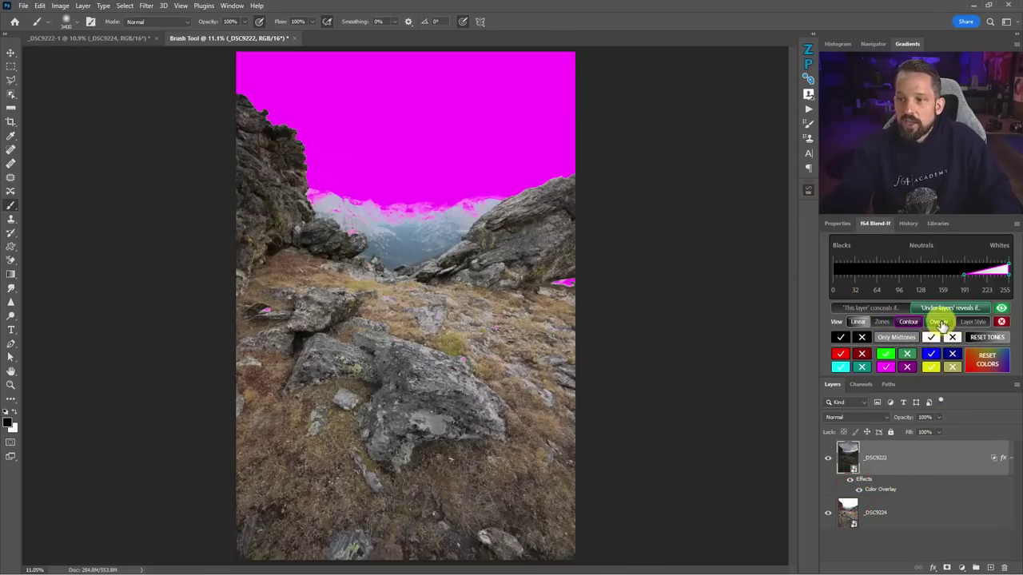
{"action": "left_click", "coordinate": [940, 322]}
{"action": "left_click", "coordinate": [939, 323]}
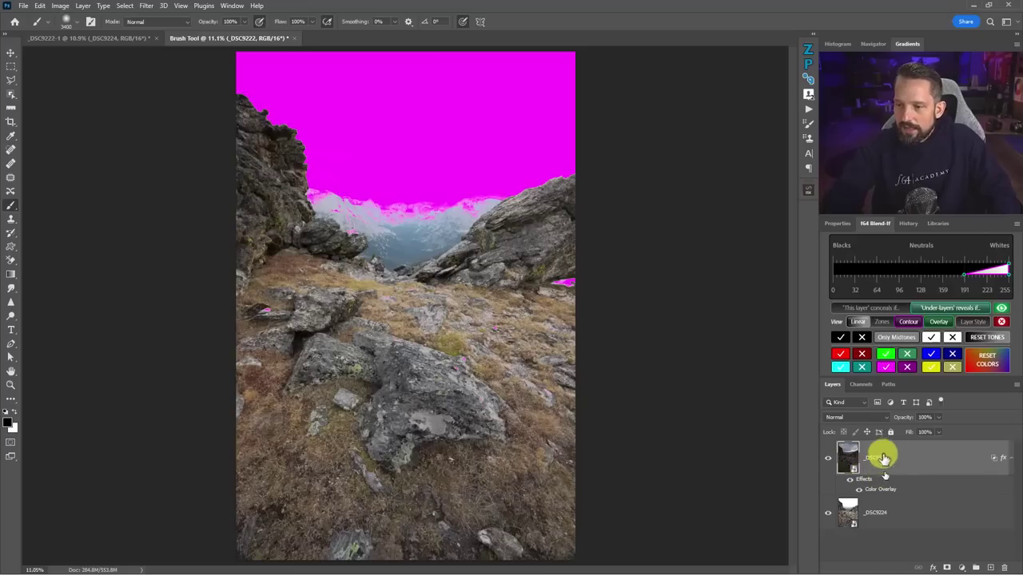
{"action": "left_click", "coordinate": [857, 488]}
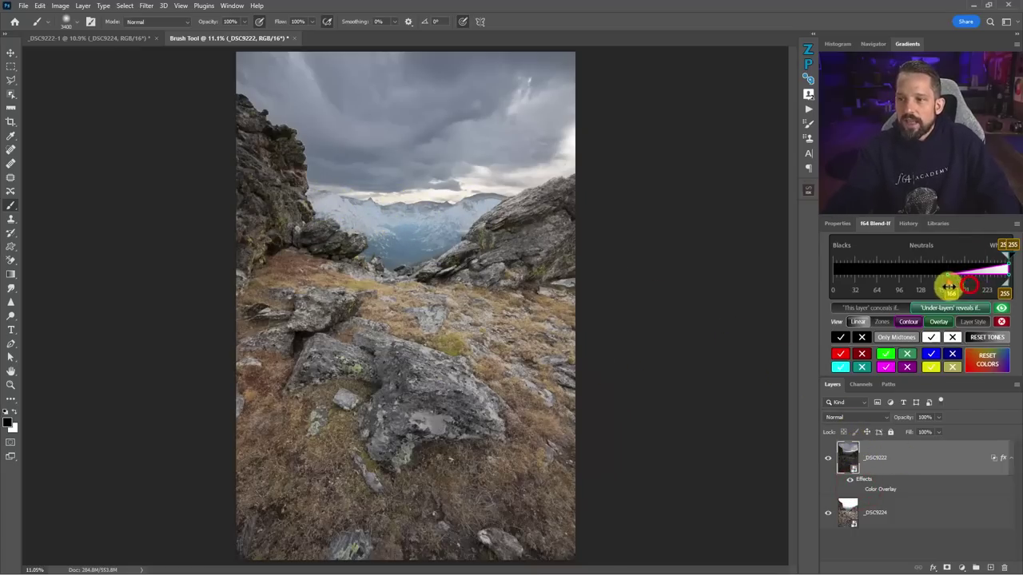
{"action": "left_click_drag", "start_coordinate": [949, 286], "coordinate": [919, 512]}
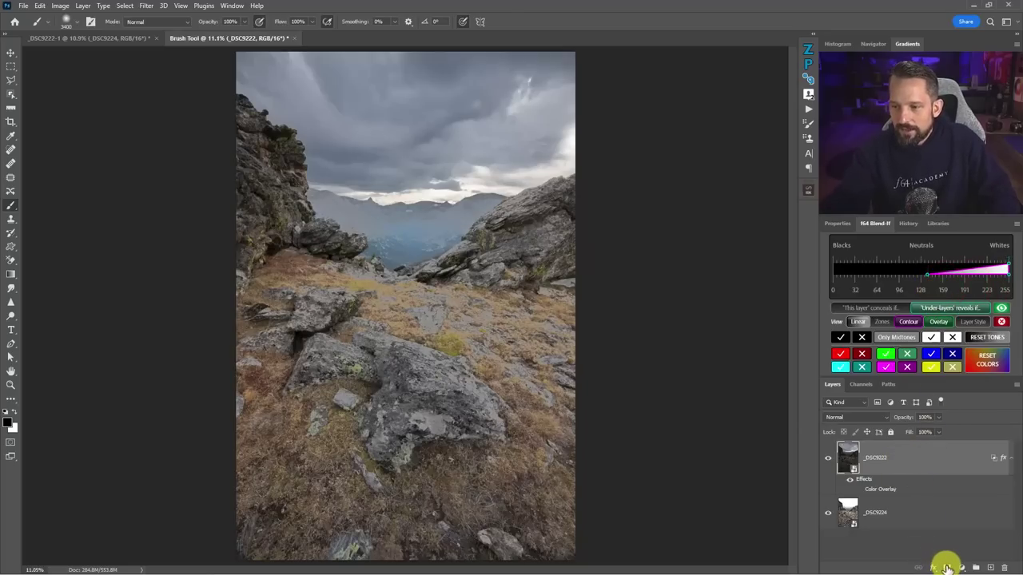
Mask _DSC9222 and paint its lower area black, then select the _DSC9224 layer.
{"action": "left_click", "coordinate": [947, 568]}
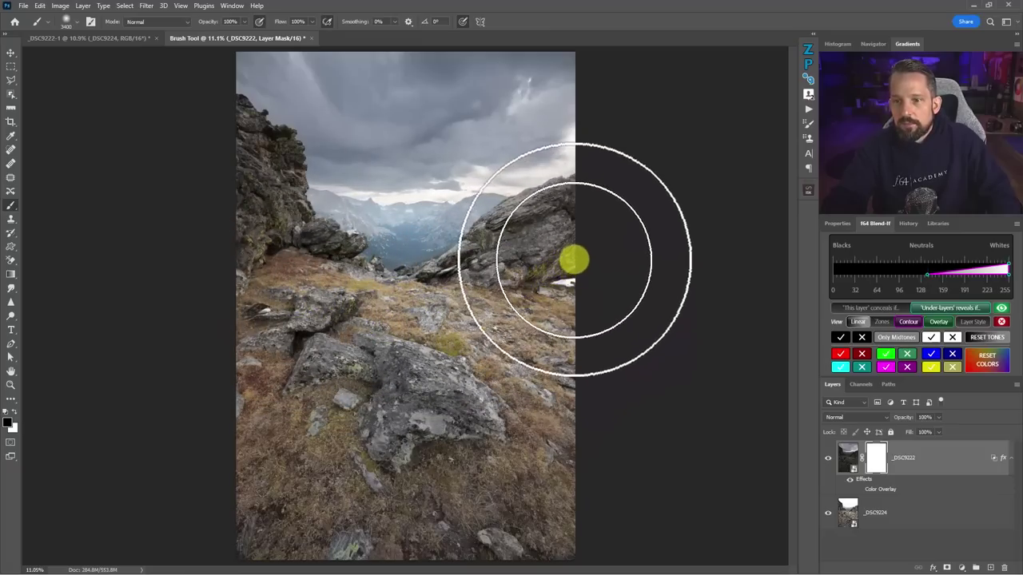
{"action": "mouse_move", "coordinate": [574, 260]}
{"action": "left_mouse_down"}
{"action": "mouse_move", "coordinate": [325, 299]}
{"action": "mouse_move", "coordinate": [269, 242]}
{"action": "mouse_move", "coordinate": [256, 244]}
{"action": "mouse_move", "coordinate": [416, 312]}
{"action": "left_mouse_up"}
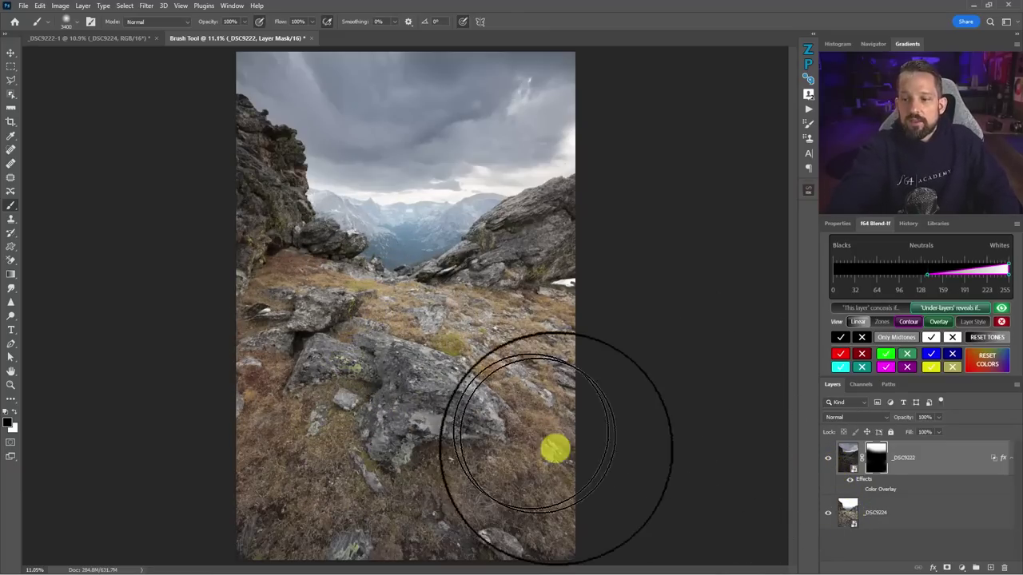
{"action": "left_click", "coordinate": [855, 527]}
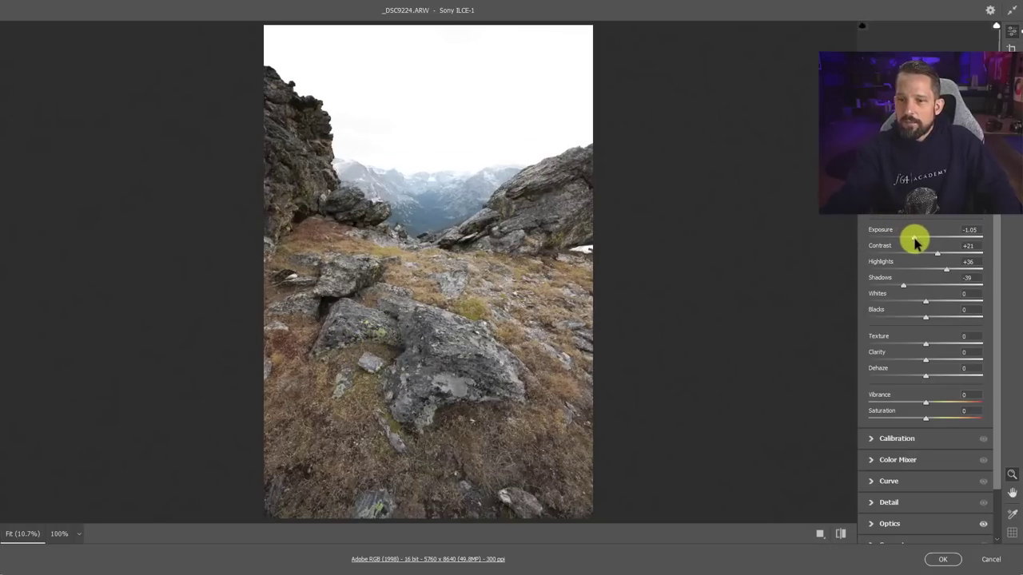
Set _DSC9224 to Exposure -1.25, Highlights +51, Shadows -61 in Camera Raw and apply.
{"action": "left_click_drag", "start_coordinate": [914, 239], "coordinate": [912, 241]}
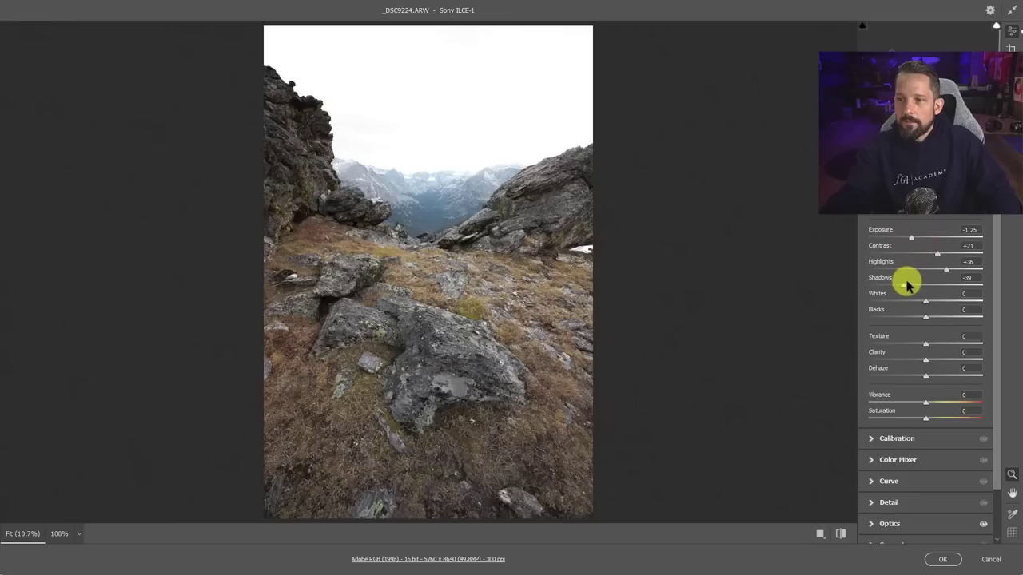
{"action": "left_click_drag", "start_coordinate": [897, 292], "coordinate": [891, 290]}
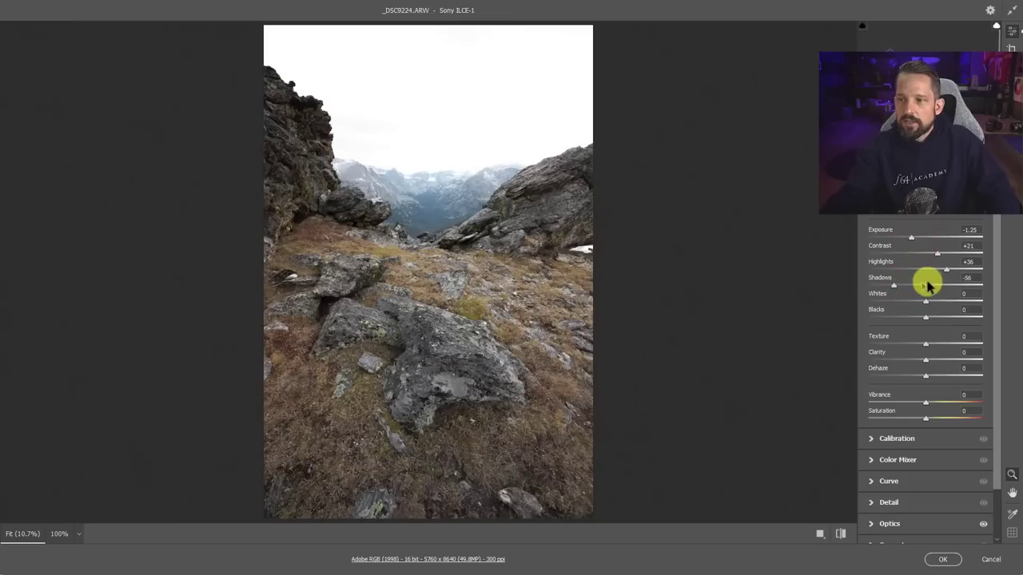
{"action": "left_click_drag", "start_coordinate": [953, 273], "coordinate": [957, 273]}
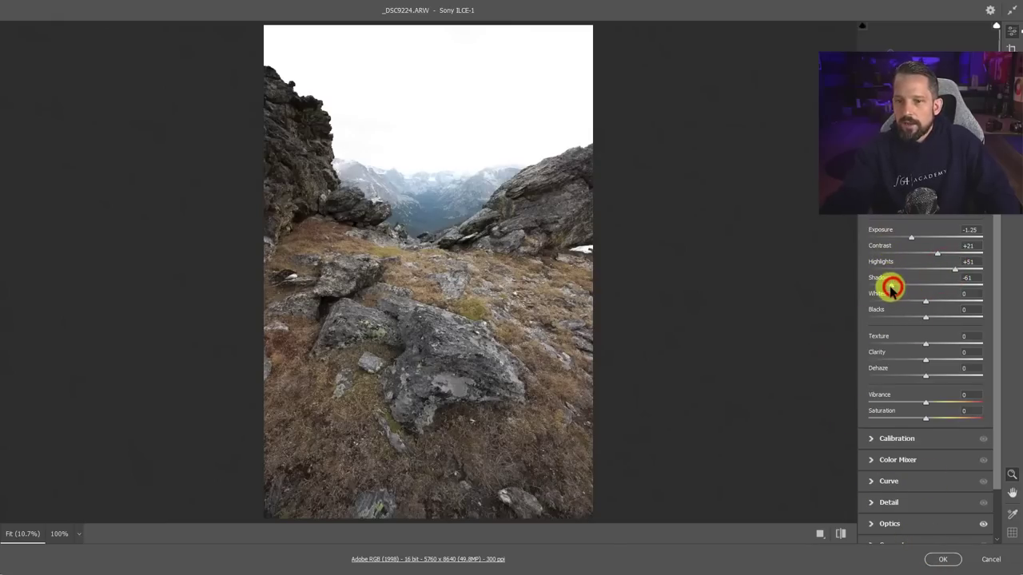
{"action": "left_click", "coordinate": [943, 560]}
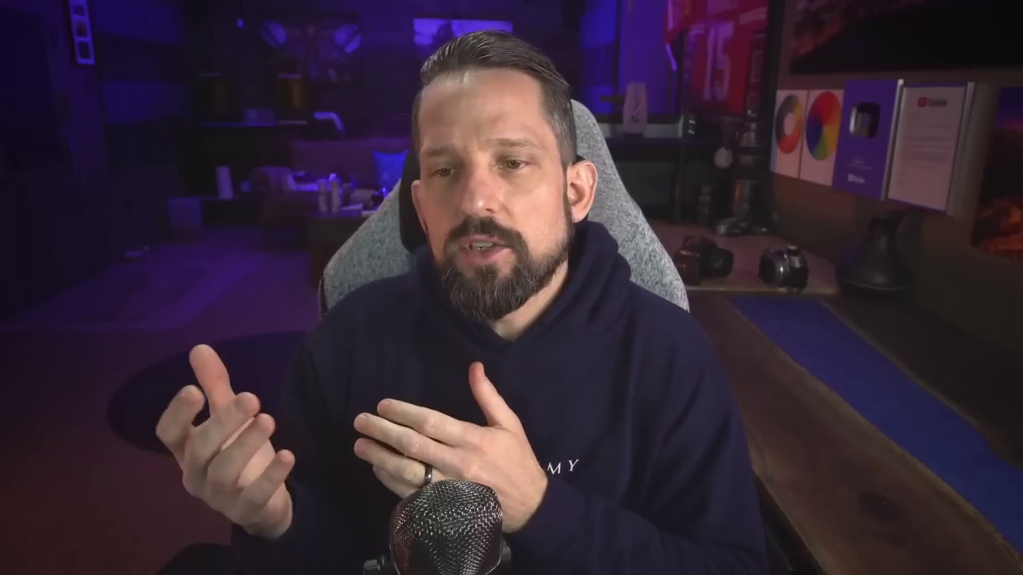
Auto-mask the sky, add an inverted copy, and lift the foreground's highlights and shadows.
{"action": "left_click", "coordinate": [1013, 98]}
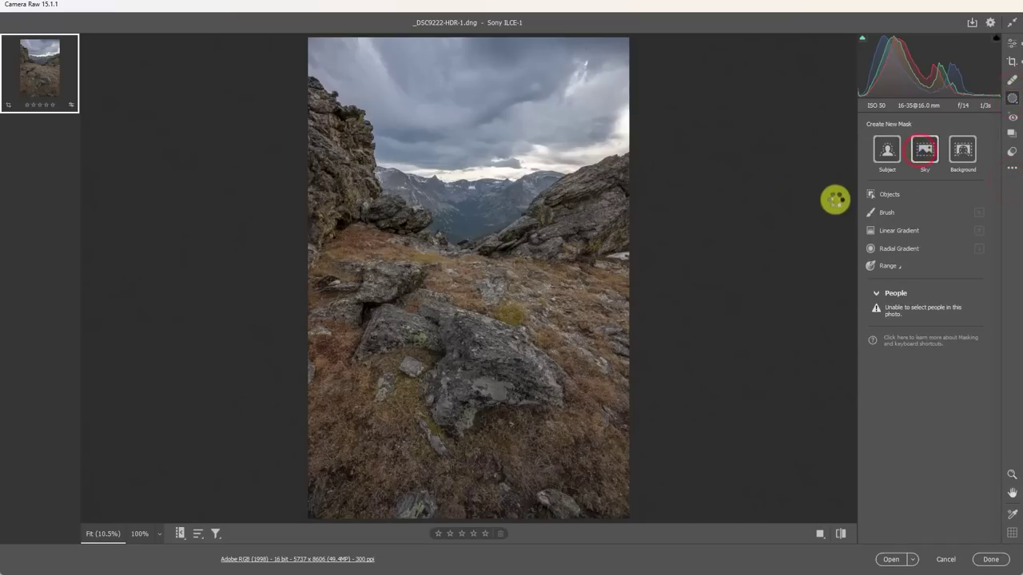
{"action": "left_click", "coordinate": [817, 75]}
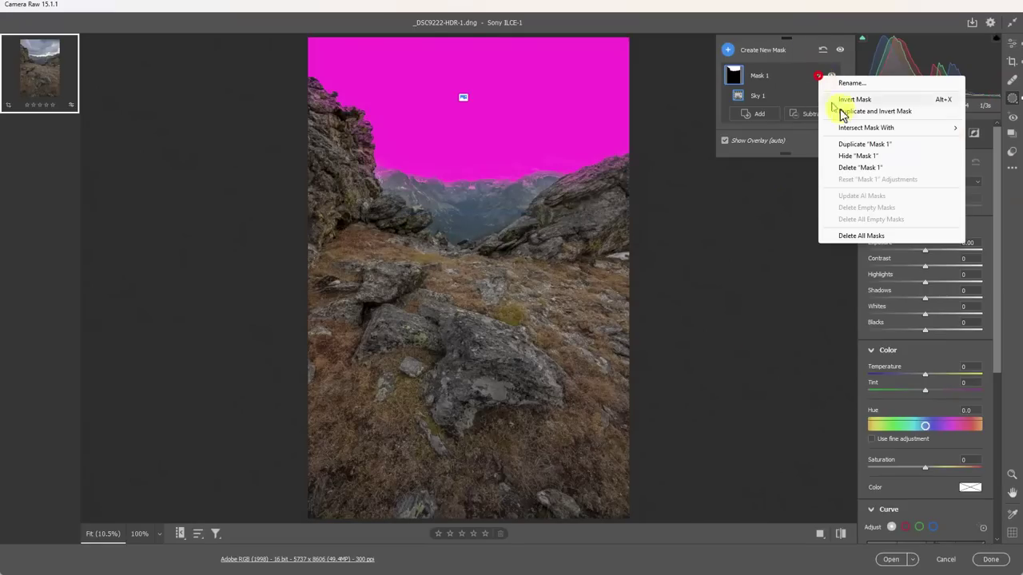
{"action": "left_click", "coordinate": [694, 247]}
{"action": "left_click", "coordinate": [818, 75]}
{"action": "left_click", "coordinate": [863, 111]}
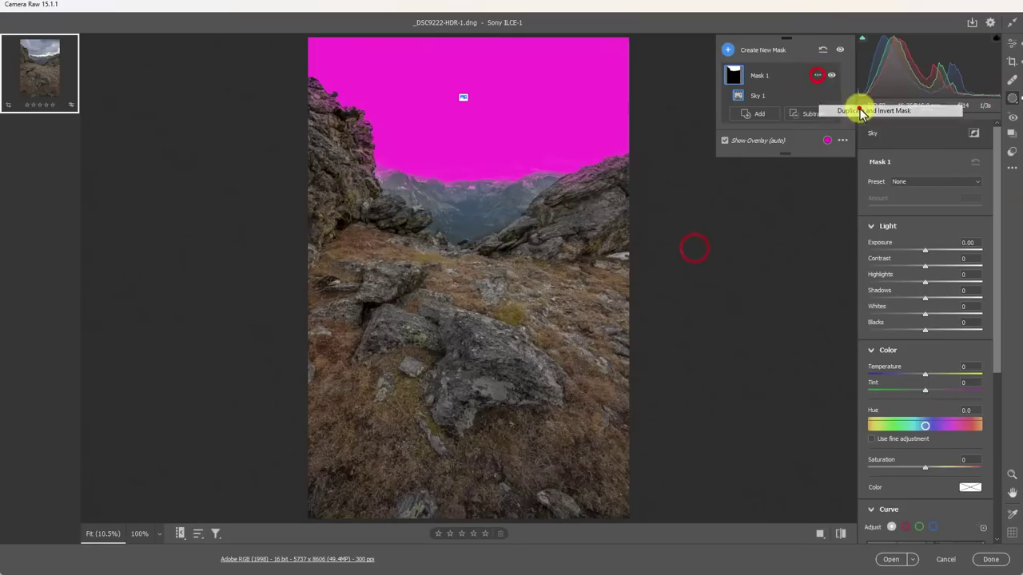
{"action": "left_click", "coordinate": [919, 248]}
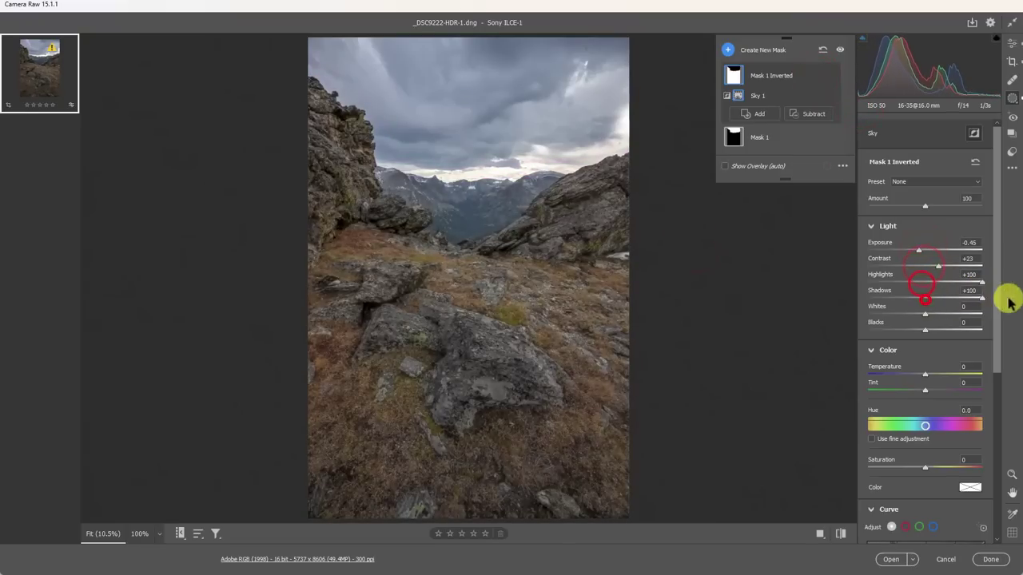
Tone the sky mask with raised highlights, deeper shadows and brighter exposure.
{"action": "left_click", "coordinate": [773, 144]}
{"action": "left_click_drag", "start_coordinate": [925, 282], "coordinate": [867, 298]}
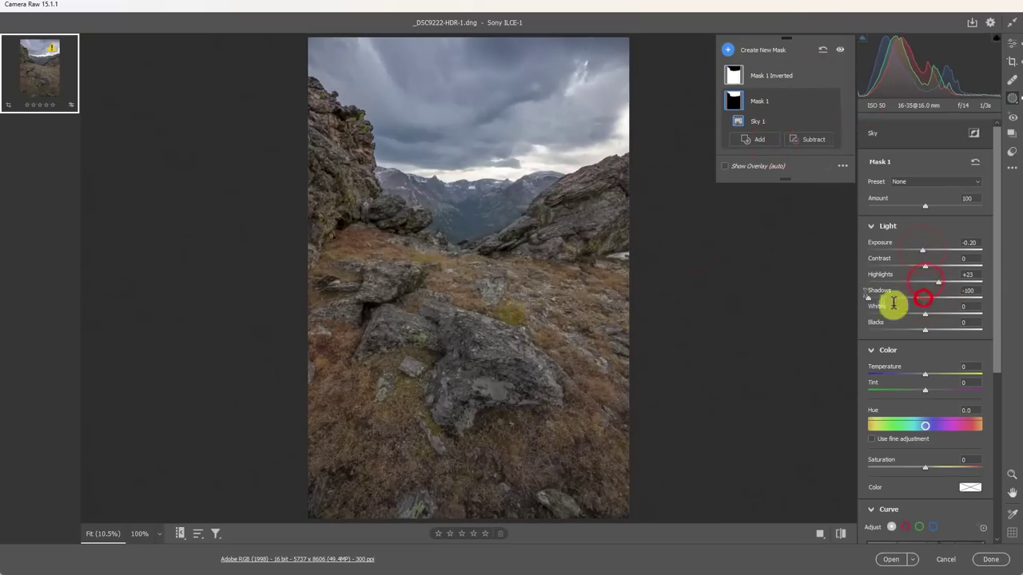
{"action": "mouse_move", "coordinate": [924, 314]}
{"action": "left_mouse_down"}
{"action": "mouse_move", "coordinate": [886, 314]}
{"action": "mouse_move", "coordinate": [932, 331]}
{"action": "left_mouse_up"}
{"action": "left_click_drag", "start_coordinate": [923, 250], "coordinate": [931, 250]}
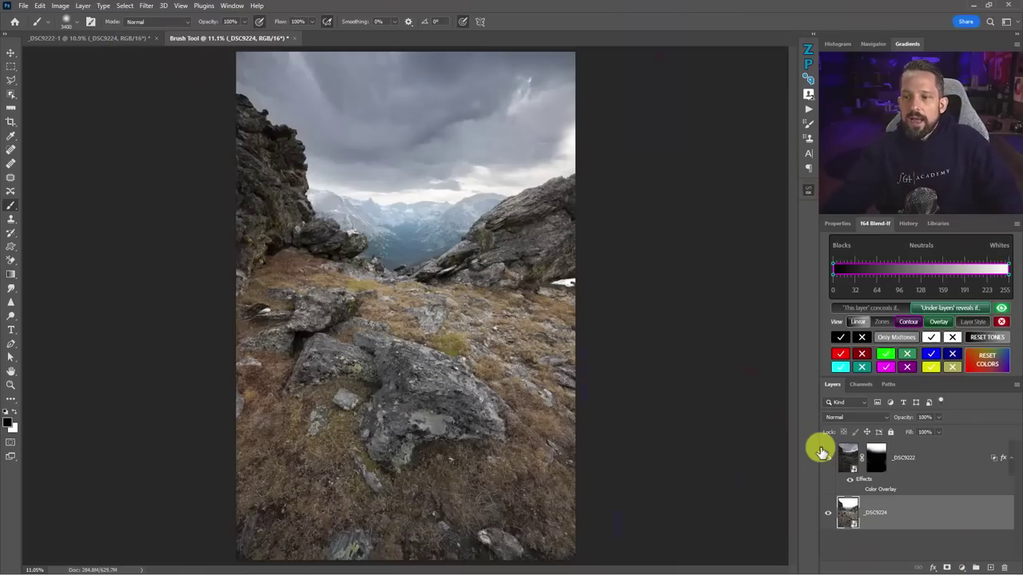
Add a deep blue Solid Color fill layer above the _DSC9222 sky layer.
{"action": "left_click", "coordinate": [923, 460]}
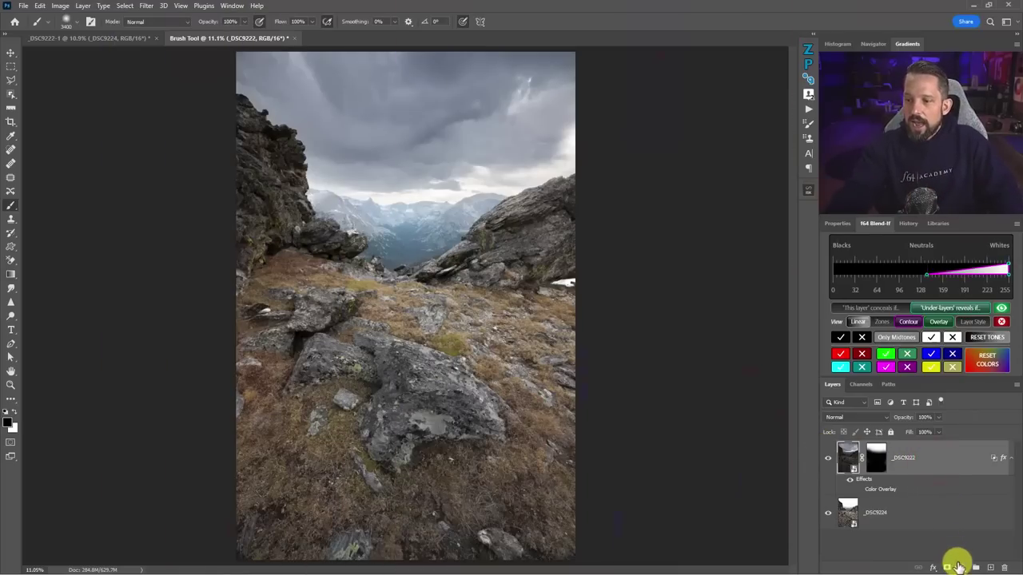
{"action": "left_click", "coordinate": [962, 567]}
{"action": "left_click", "coordinate": [955, 384]}
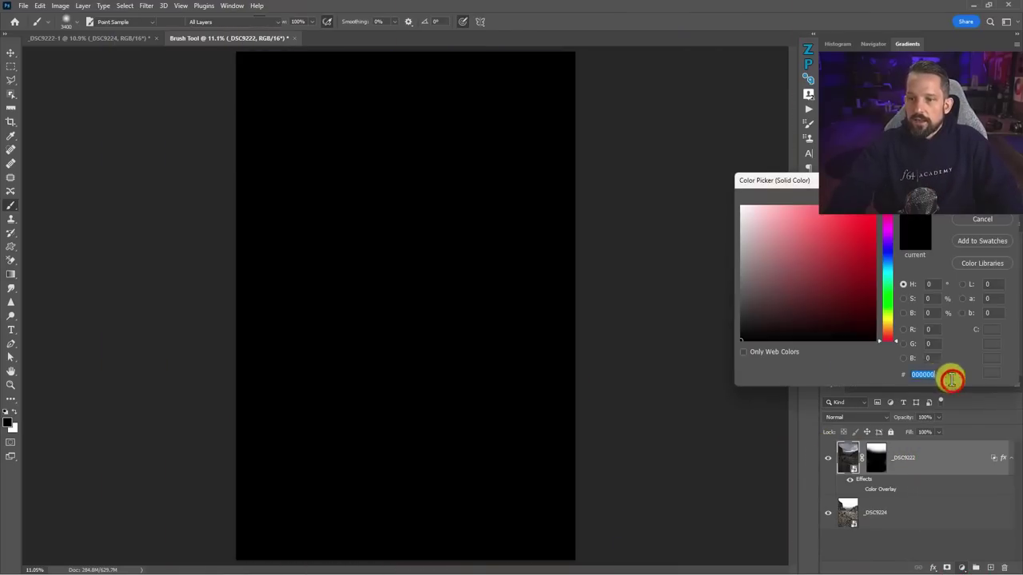
{"action": "left_click", "coordinate": [888, 263]}
{"action": "left_click_drag", "start_coordinate": [850, 251], "coordinate": [851, 277]}
{"action": "left_click", "coordinate": [974, 214]}
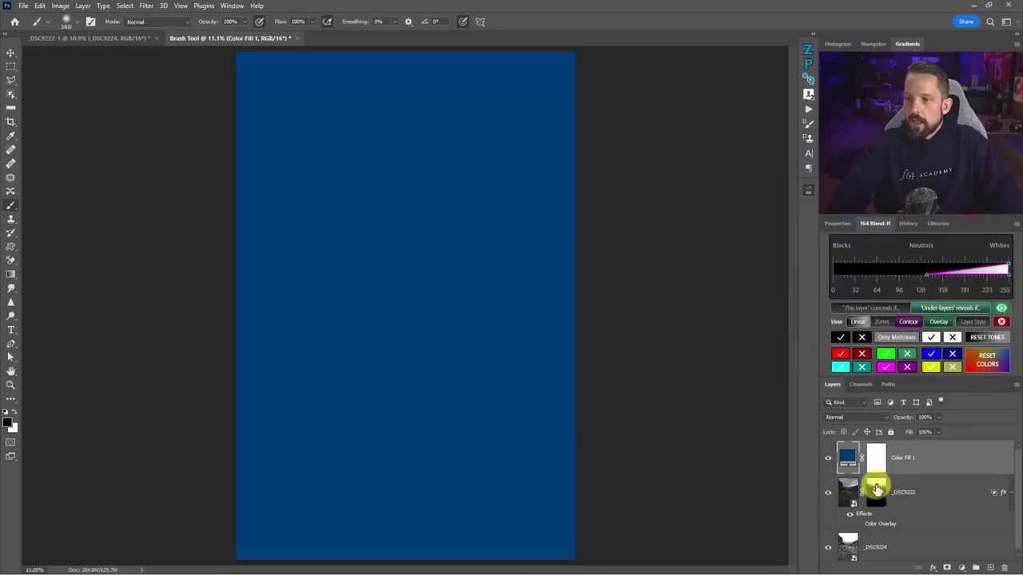
Clip the blue fill to the sky, blend it in Soft Light at 65%, and lighten the blue.
{"action": "left_click", "coordinate": [925, 475], "text": "alt"}
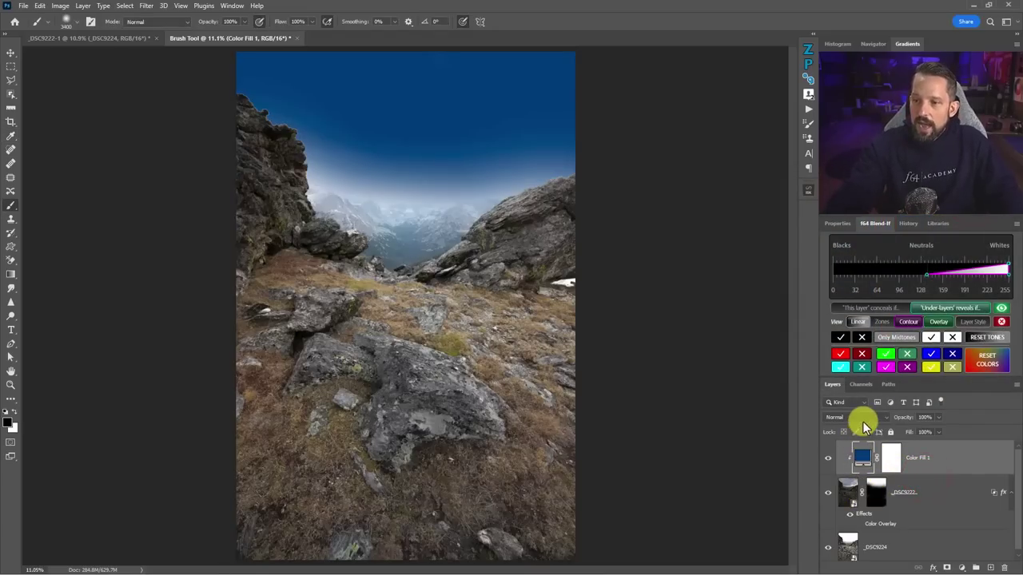
{"action": "left_click", "coordinate": [863, 419]}
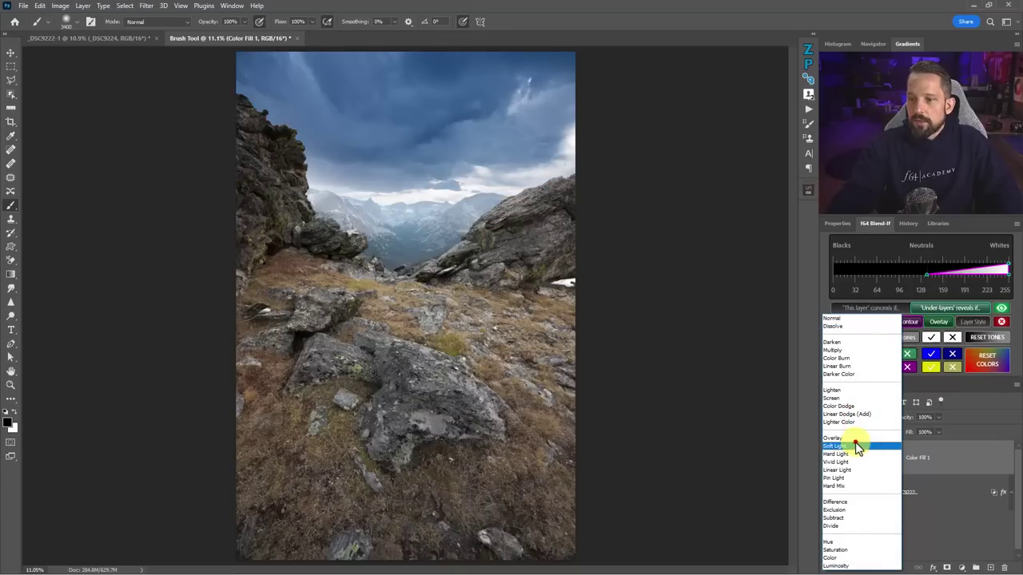
{"action": "left_click", "coordinate": [855, 446]}
{"action": "left_click_drag", "start_coordinate": [927, 431], "coordinate": [919, 429]}
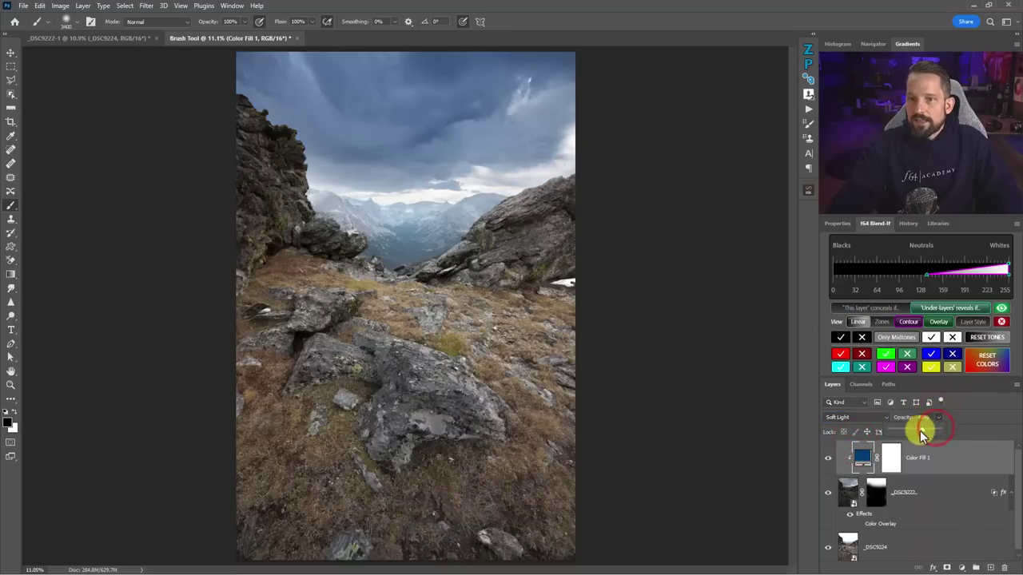
{"action": "double_click", "coordinate": [862, 462]}
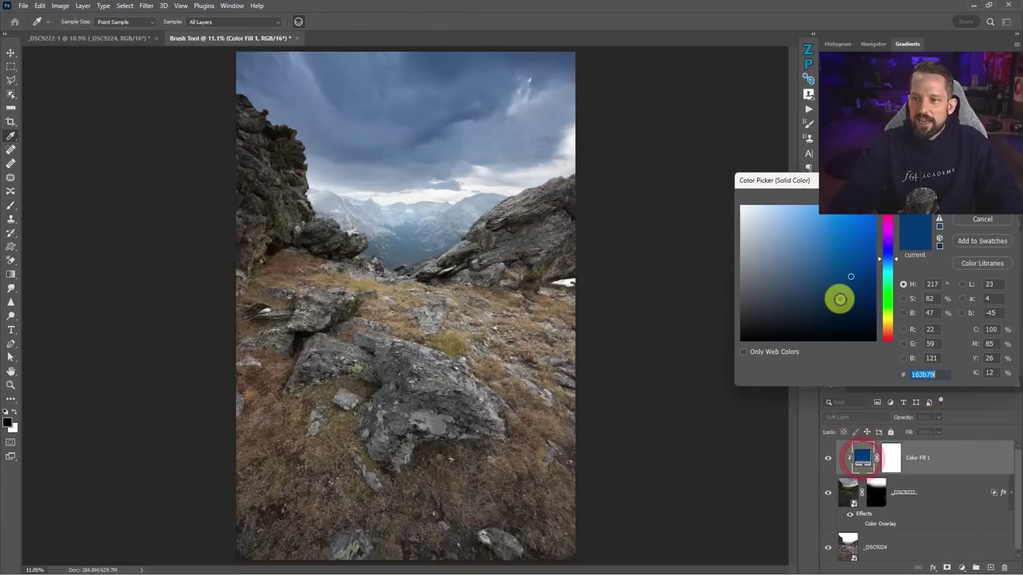
{"action": "left_click_drag", "start_coordinate": [817, 295], "coordinate": [809, 251]}
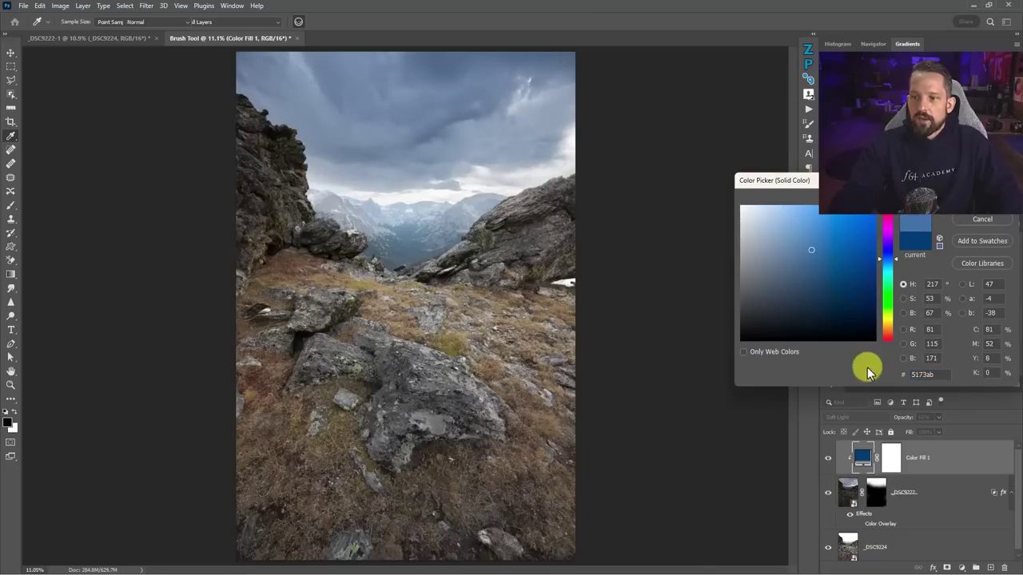
{"action": "key", "text": "Return"}
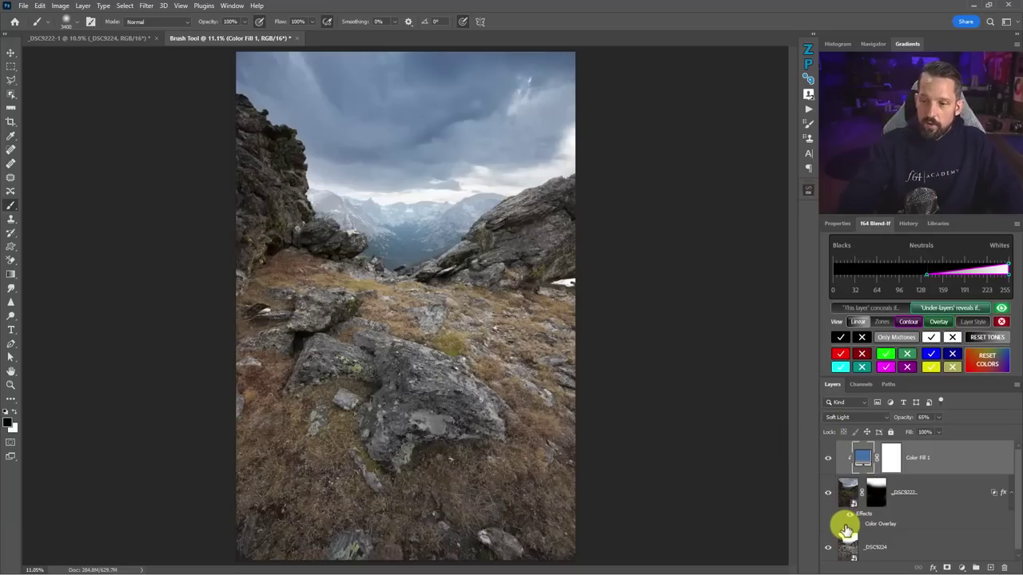
Add a tan Solid Color fill layer above _DSC9224.
{"action": "mouse_move", "coordinate": [860, 545]}
{"action": "left_mouse_down"}
{"action": "mouse_move", "coordinate": [856, 496]}
{"action": "mouse_move", "coordinate": [868, 559]}
{"action": "mouse_move", "coordinate": [858, 544]}
{"action": "left_mouse_up"}
{"action": "left_click", "coordinate": [961, 567]}
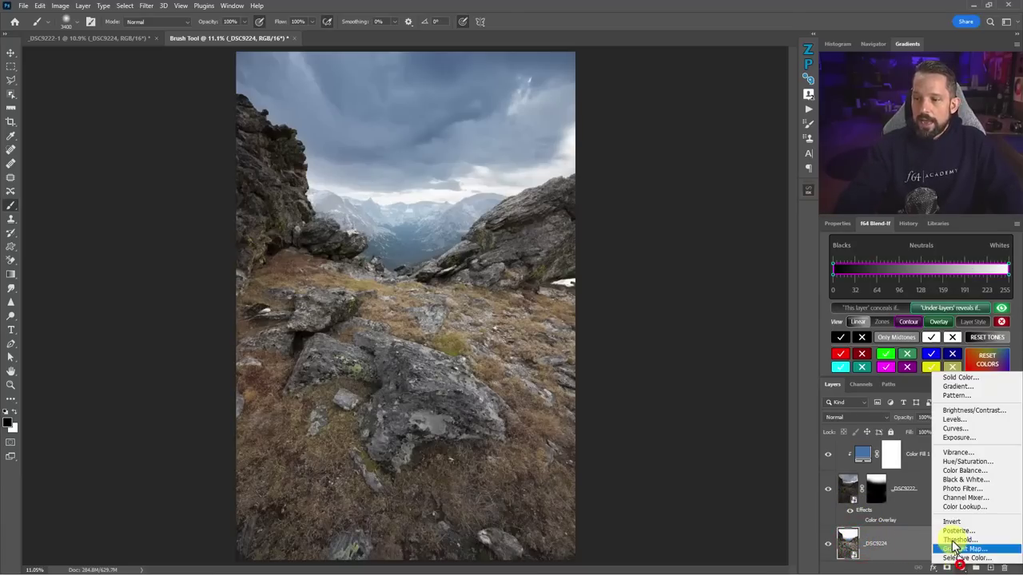
{"action": "left_click", "coordinate": [948, 380]}
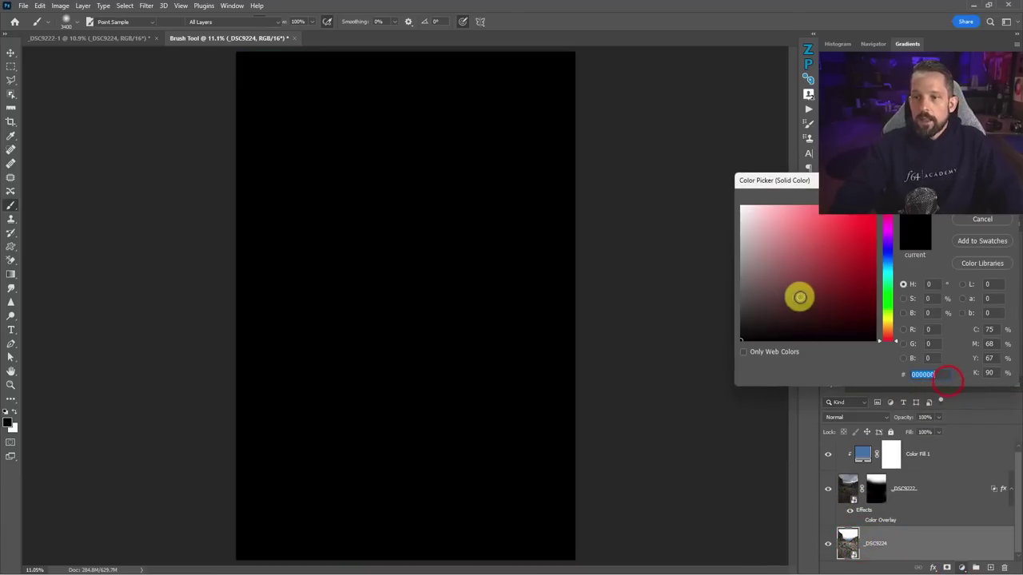
{"action": "left_click_drag", "start_coordinate": [800, 298], "coordinate": [823, 247]}
{"action": "left_click", "coordinate": [888, 327]}
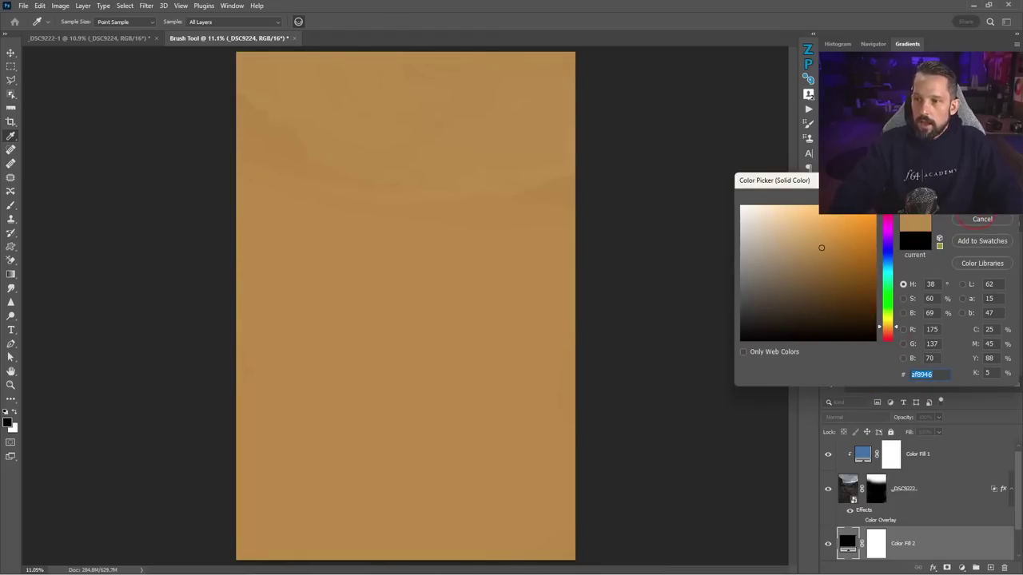
{"action": "key", "text": "Return"}
Blend the tan fill in Soft Light, deepen it to a browner tan, and compare without it.
{"action": "left_click", "coordinate": [875, 412]}
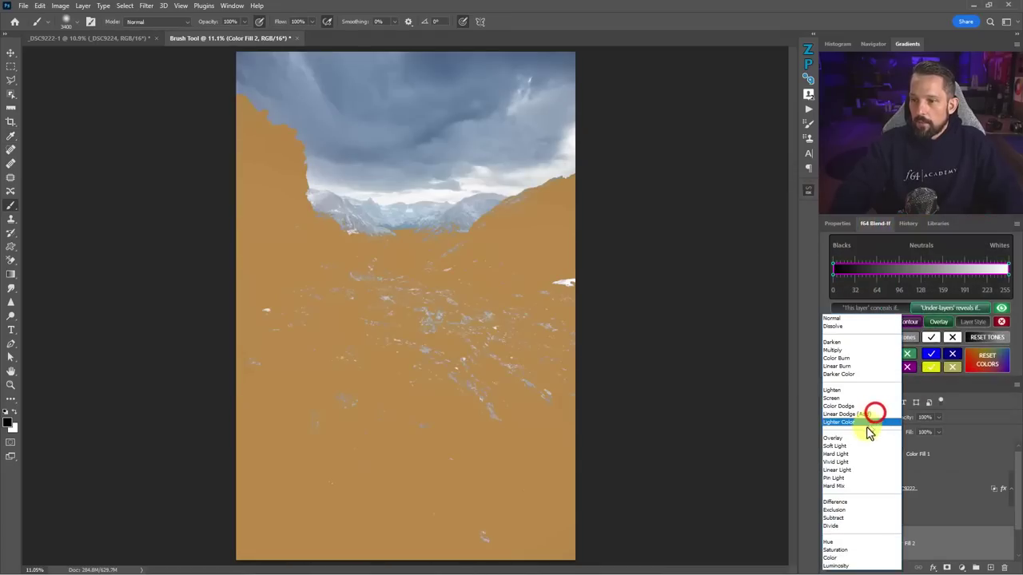
{"action": "left_click", "coordinate": [853, 452]}
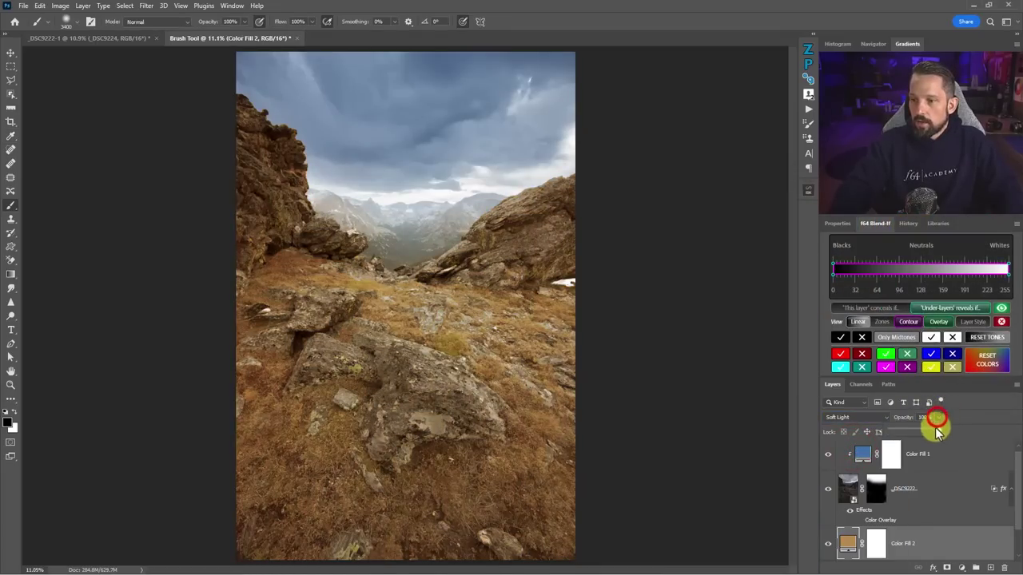
{"action": "double_click", "coordinate": [850, 542]}
{"action": "left_click_drag", "start_coordinate": [835, 247], "coordinate": [827, 262]}
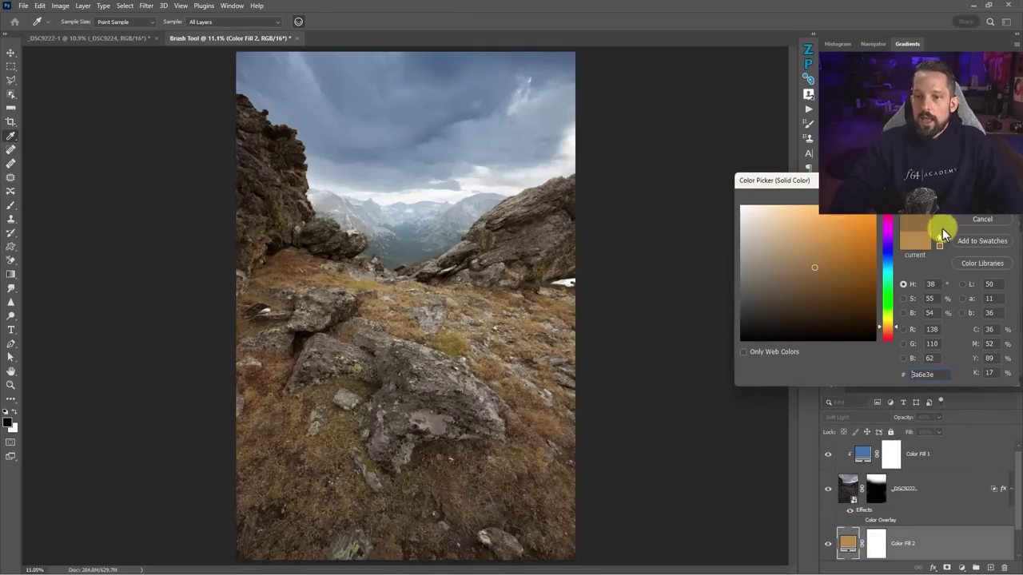
{"action": "key", "text": "Return"}
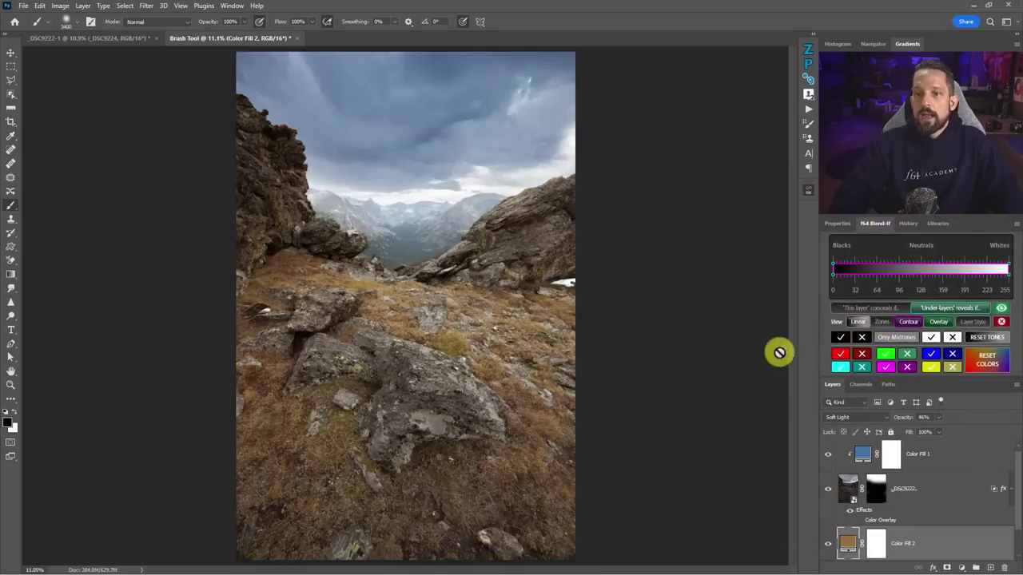
{"action": "left_click", "coordinate": [852, 535]}
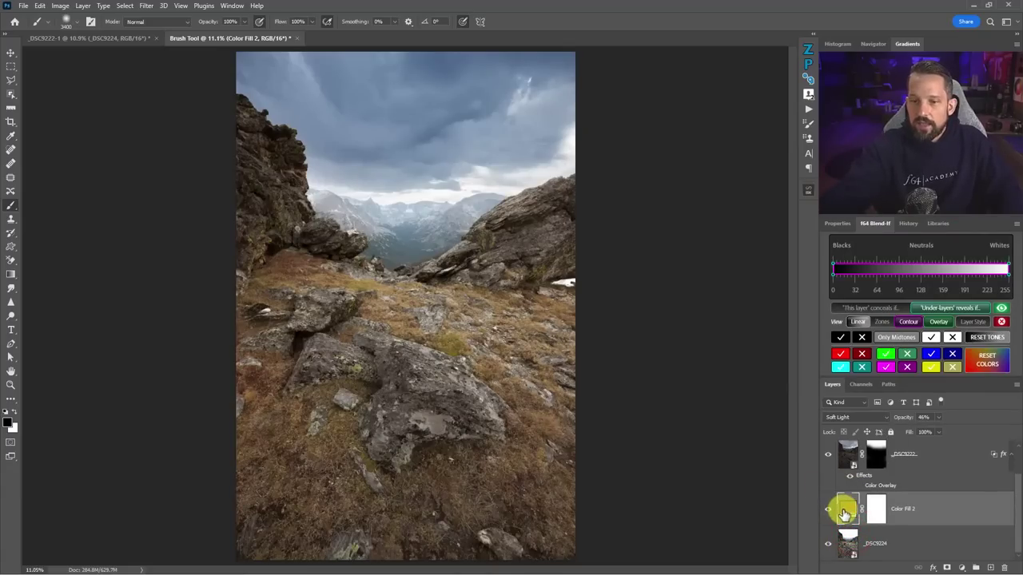
Compare the scene with the blue fill hidden and the tan fill on, then select Color Fill 1.
{"action": "scroll", "coordinate": [838, 443], "scroll_direction": "up", "scroll_amount": 1}
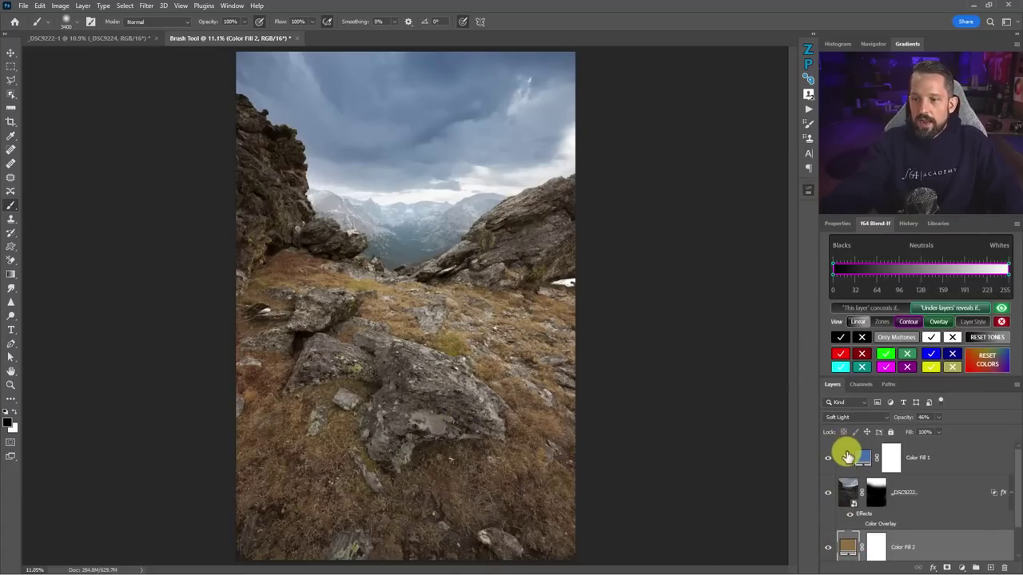
{"action": "left_click", "coordinate": [828, 458]}
{"action": "left_click", "coordinate": [827, 547]}
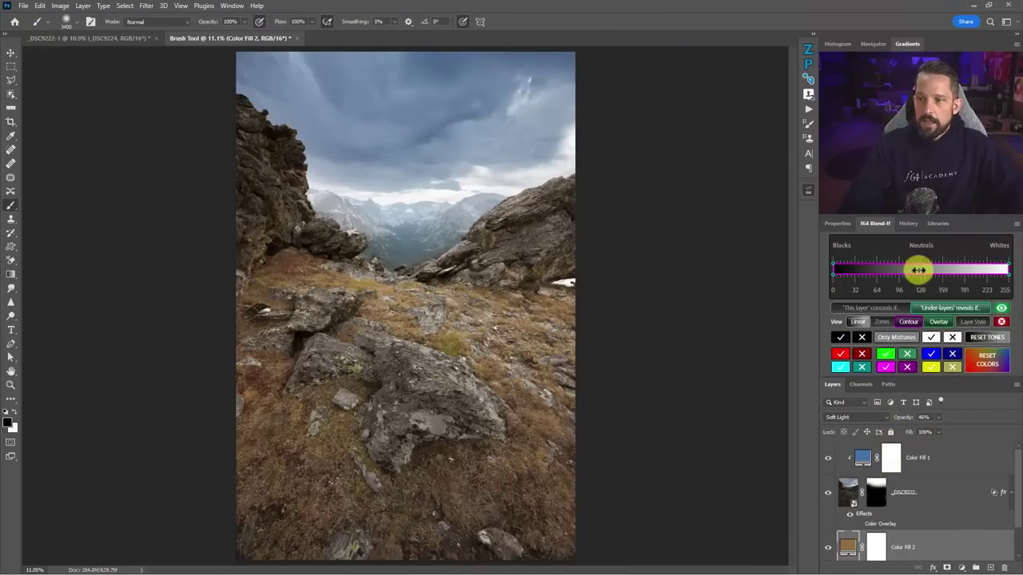
{"action": "left_click", "coordinate": [947, 453]}
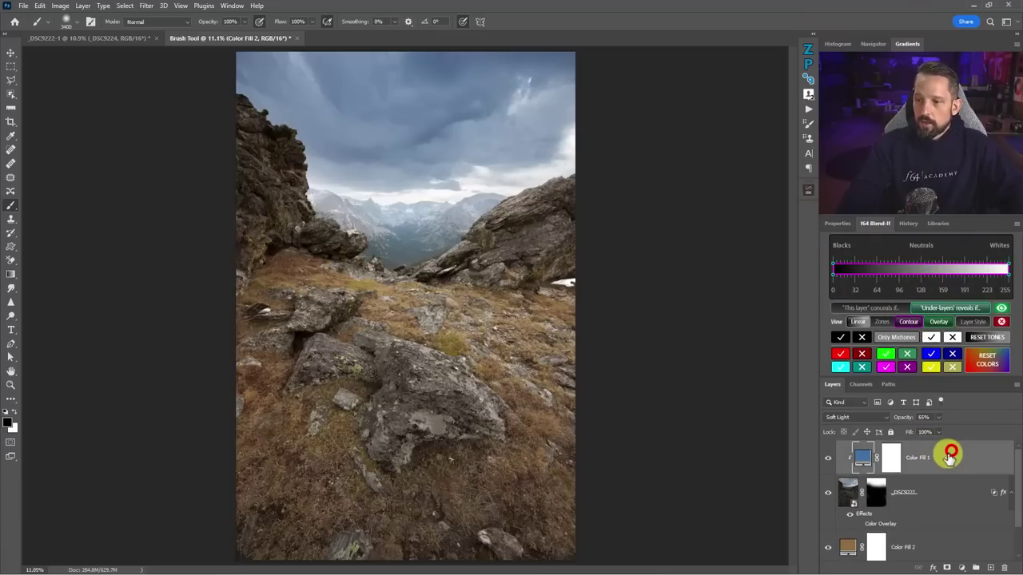
{"action": "left_click", "coordinate": [959, 566]}
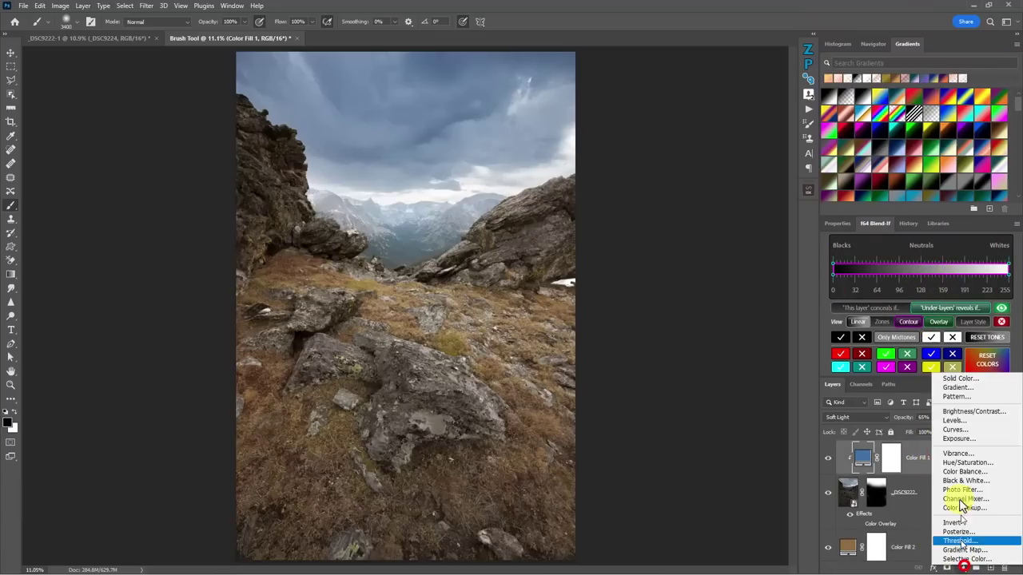
Add a radial Gradient Fill layer centred over the valley floor.
{"action": "left_click", "coordinate": [967, 386]}
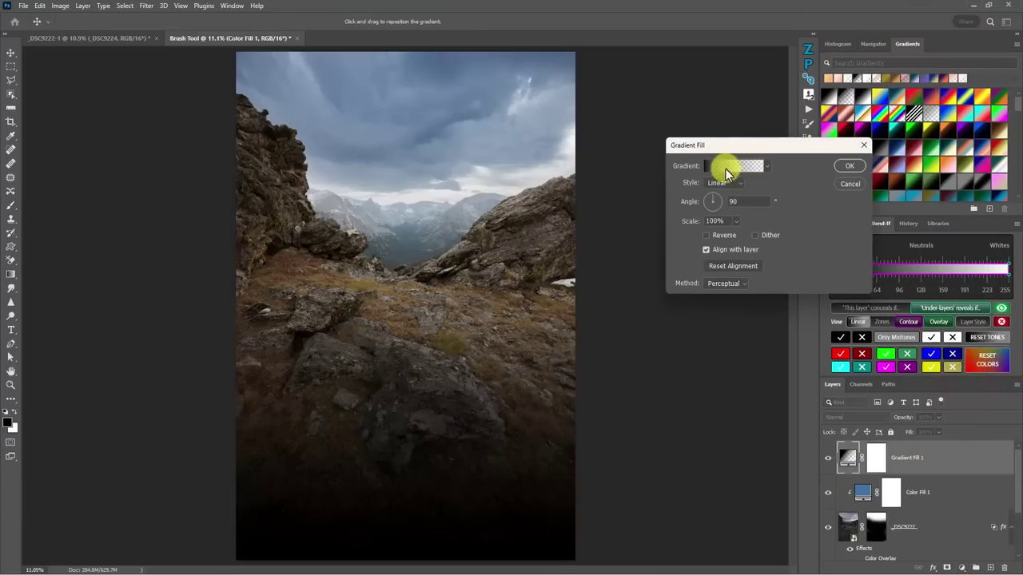
{"action": "left_click", "coordinate": [723, 196]}
{"action": "mouse_move", "coordinate": [402, 304]}
{"action": "left_mouse_down"}
{"action": "mouse_move", "coordinate": [471, 281]}
{"action": "mouse_move", "coordinate": [406, 318]}
{"action": "left_mouse_up"}
Set the gradient's left stop to a pale cream, starting from ffd8d8.
{"action": "left_click", "coordinate": [724, 165]}
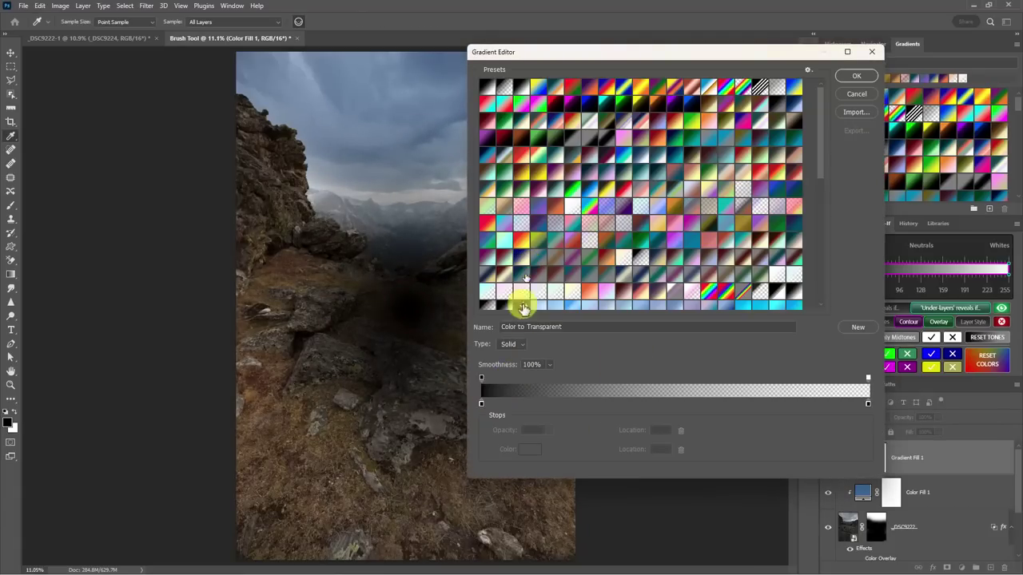
{"action": "left_click", "coordinate": [481, 403]}
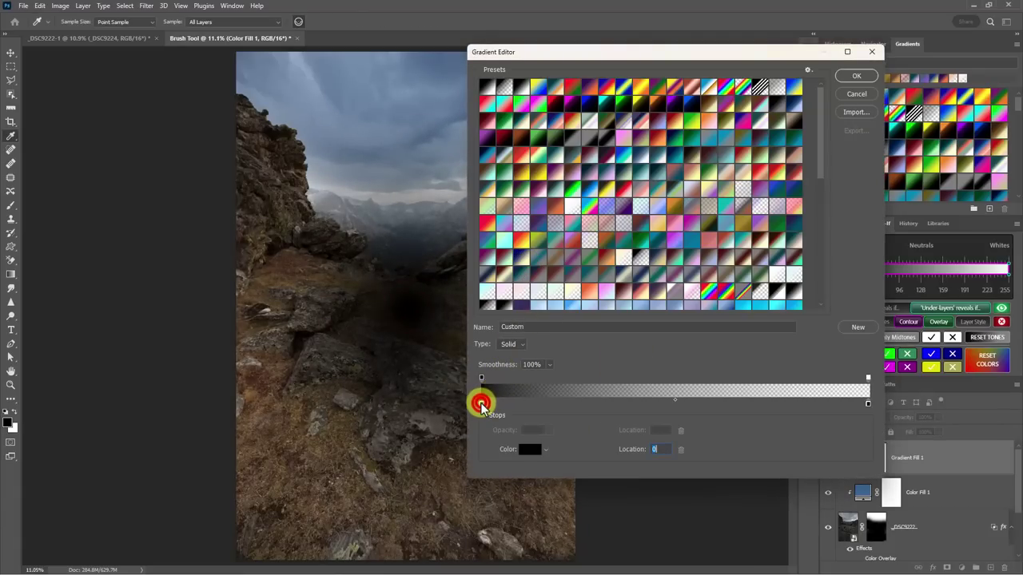
{"action": "left_click", "coordinate": [529, 449]}
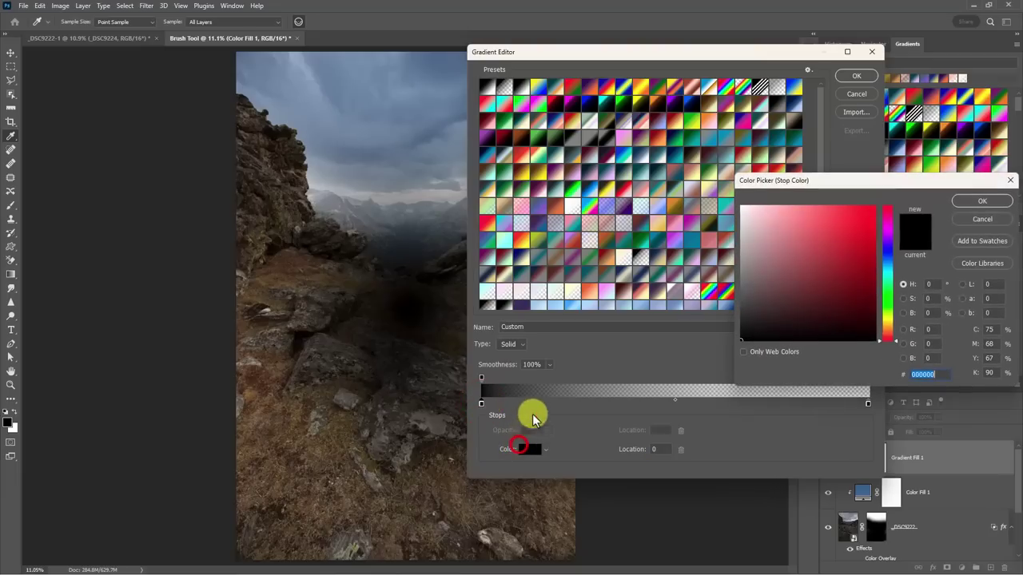
{"action": "type", "text": "ffd8d8"}
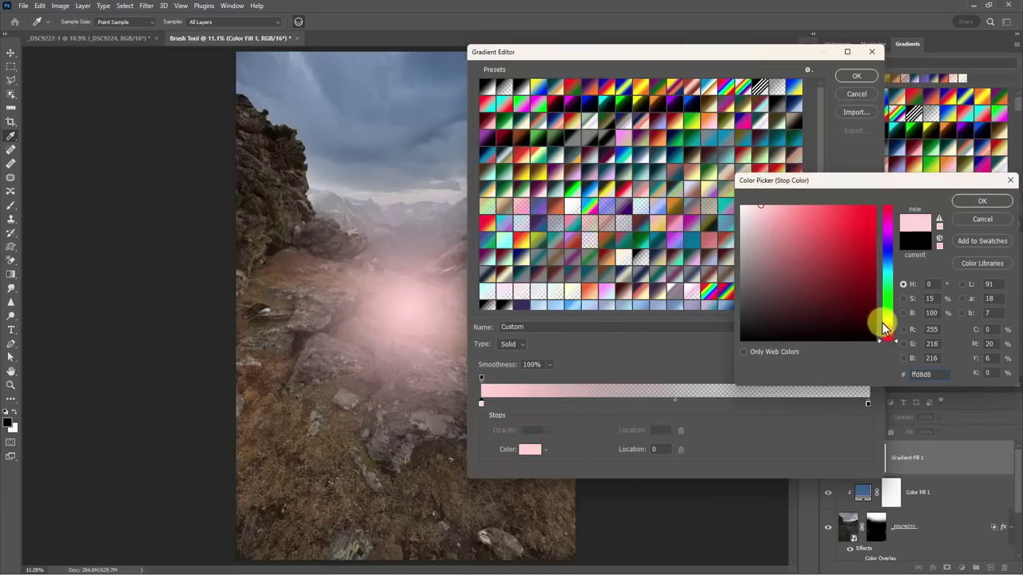
{"action": "left_click_drag", "start_coordinate": [881, 332], "coordinate": [882, 323]}
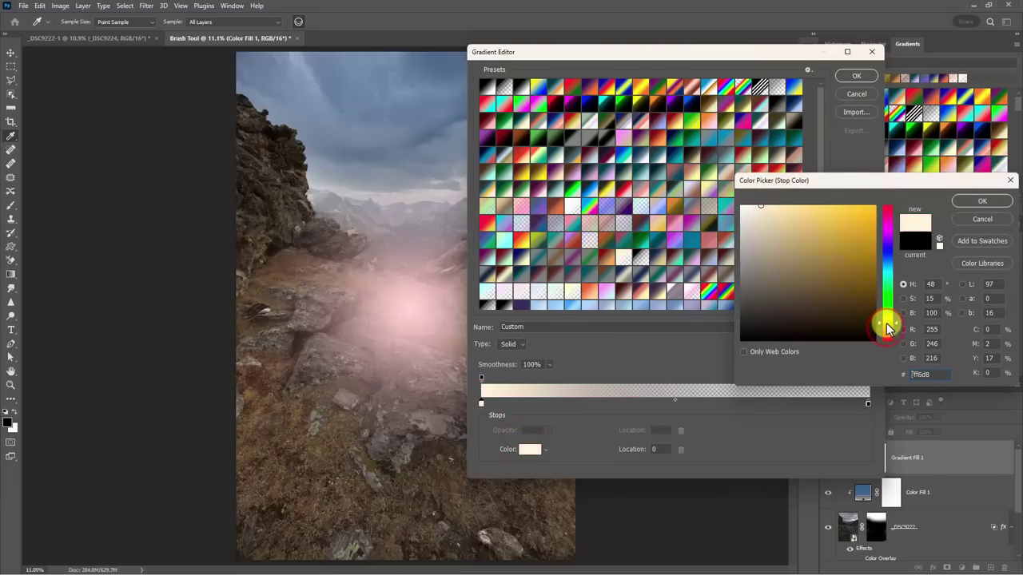
{"action": "left_click", "coordinate": [982, 203]}
{"action": "left_click", "coordinate": [856, 76]}
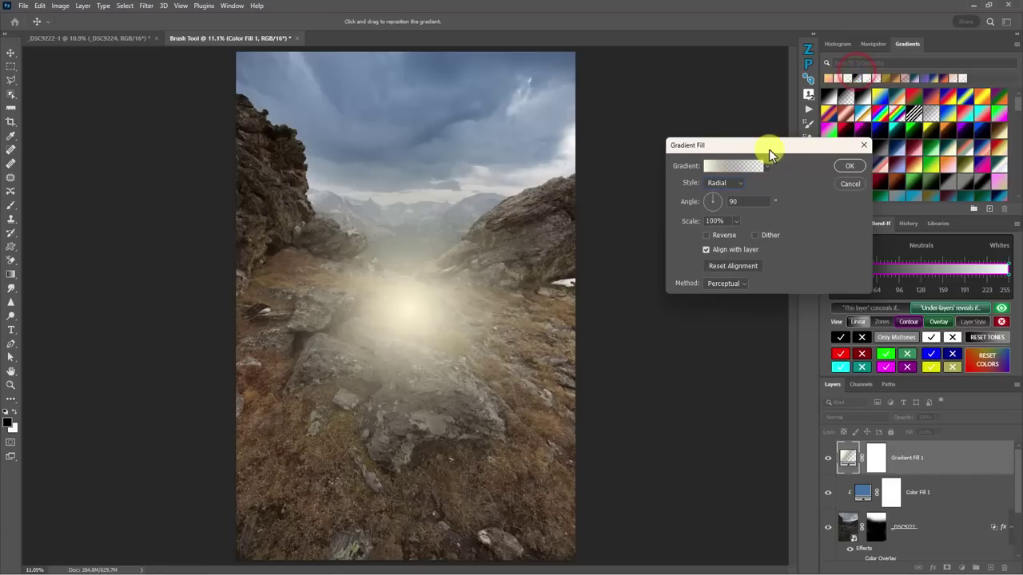
Set the right stop to light grey d3d3d3 and commit the radial gradient fill.
{"action": "left_click", "coordinate": [723, 166]}
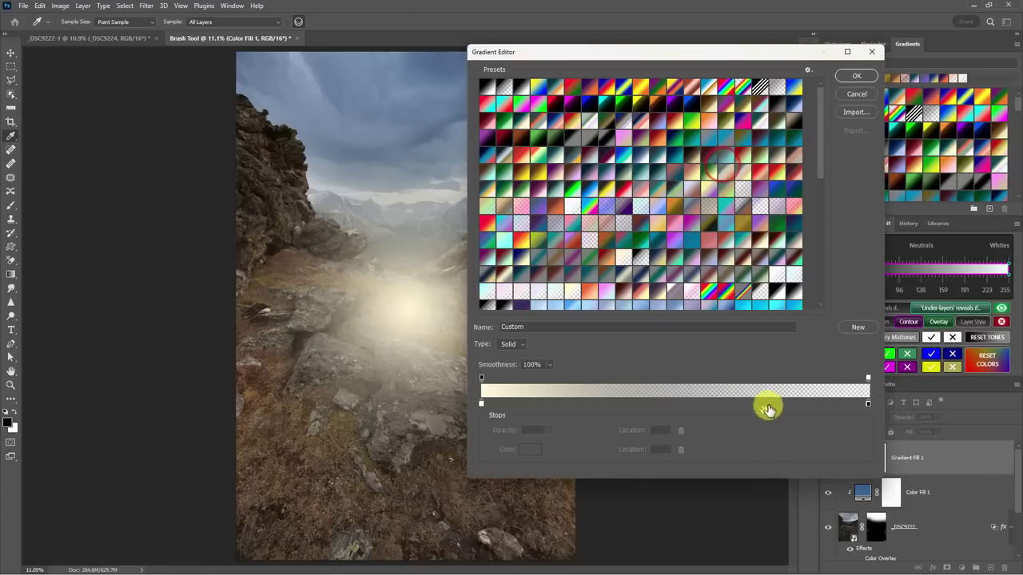
{"action": "double_click", "coordinate": [868, 403]}
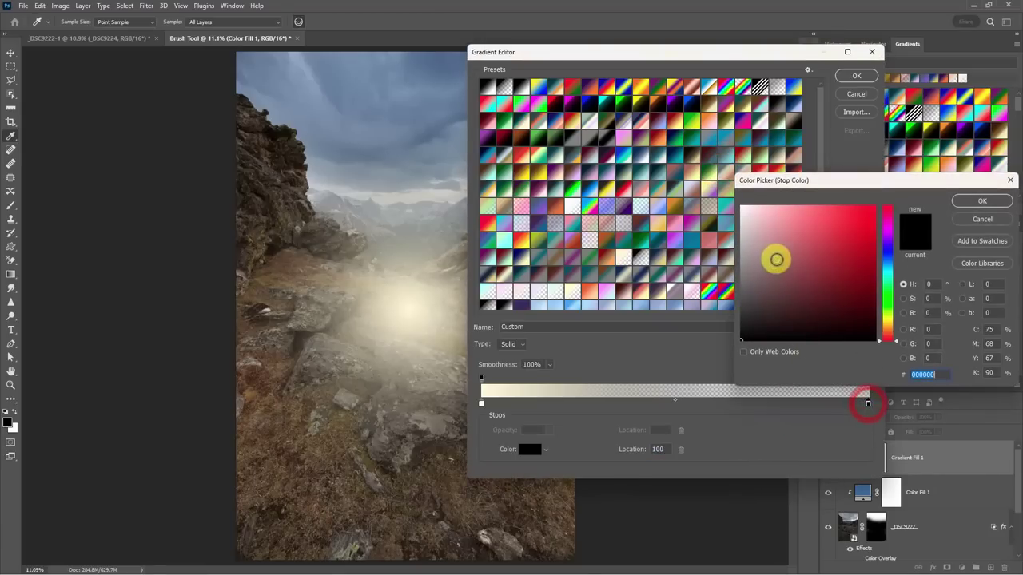
{"action": "left_click_drag", "start_coordinate": [765, 241], "coordinate": [736, 229]}
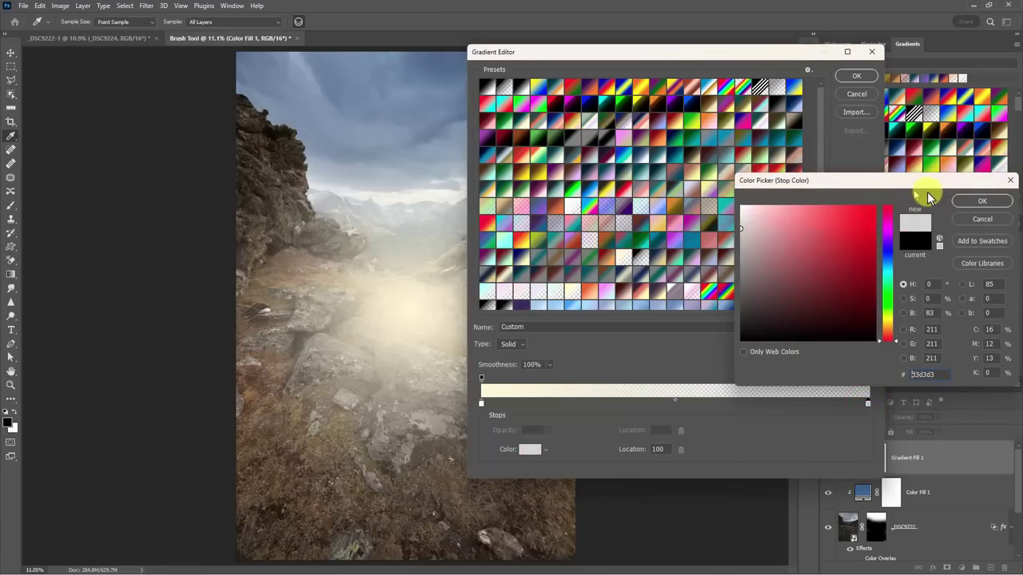
{"action": "left_click", "coordinate": [989, 199]}
{"action": "left_click", "coordinate": [854, 76]}
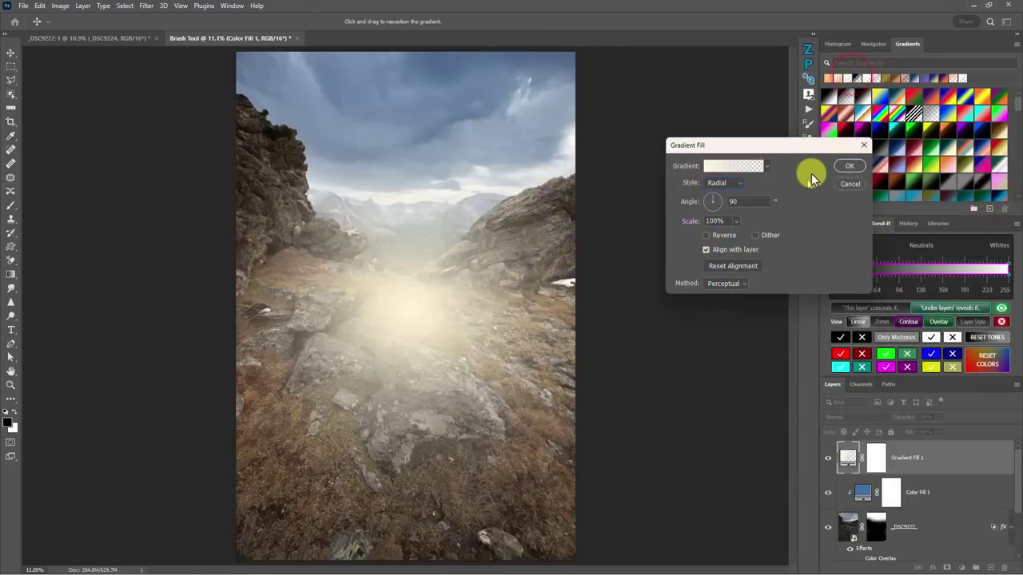
{"action": "left_click", "coordinate": [849, 166]}
Blend Gradient Fill 1 in Linear Light with Fill lowered to 16%.
{"action": "left_click", "coordinate": [867, 418]}
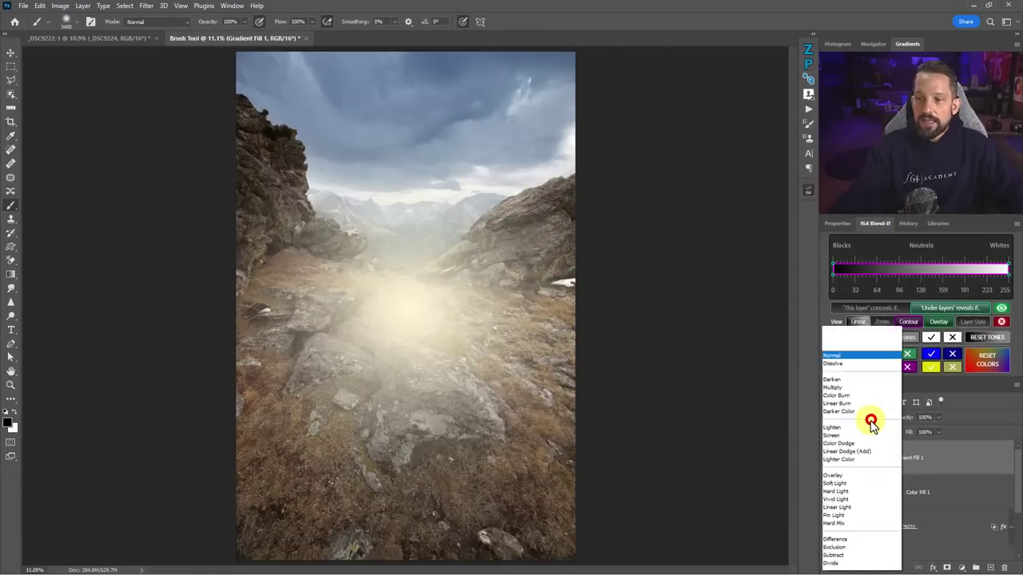
{"action": "left_click", "coordinate": [844, 468]}
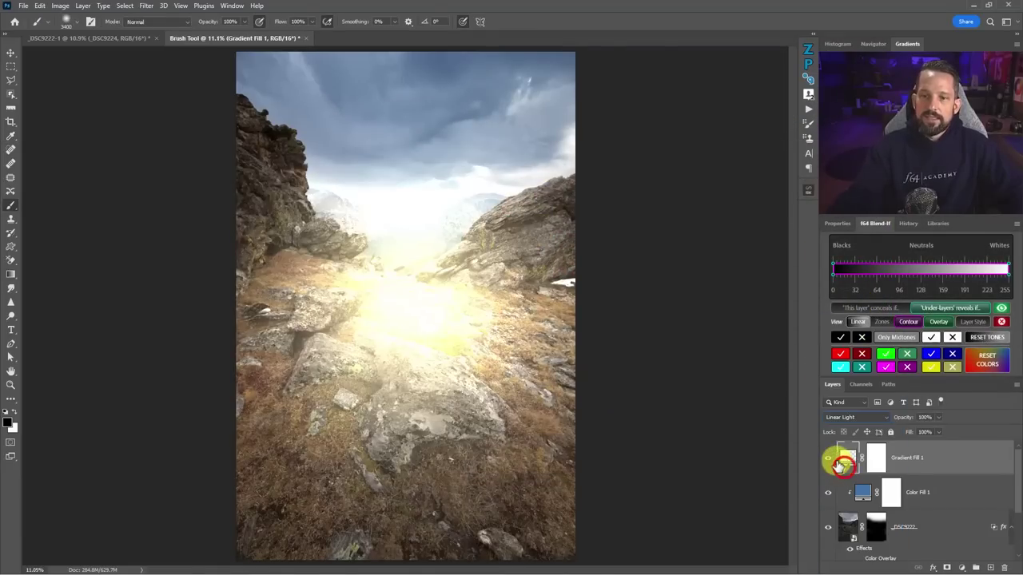
{"action": "left_click", "coordinate": [939, 432]}
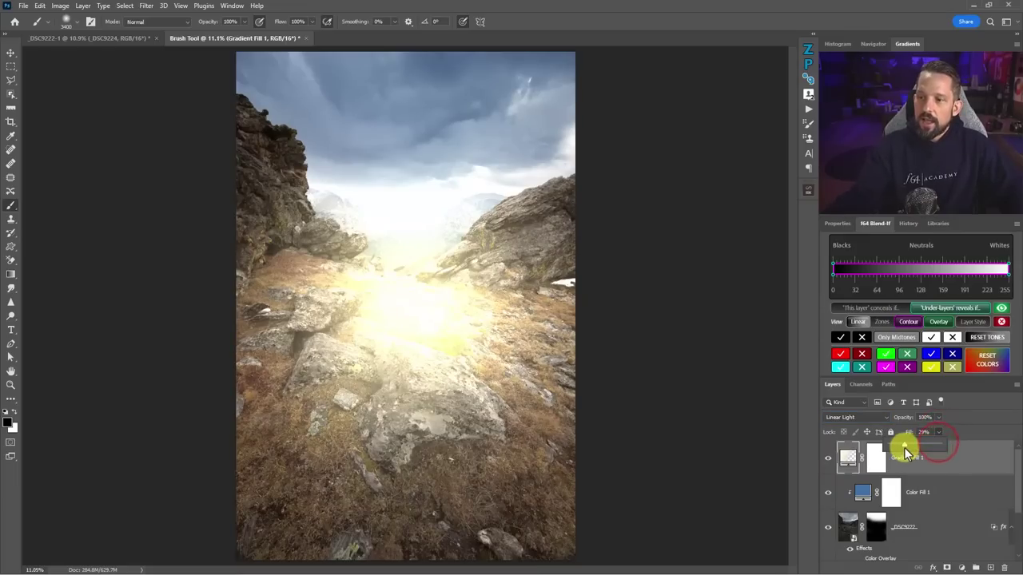
{"action": "left_click_drag", "start_coordinate": [906, 453], "coordinate": [901, 453]}
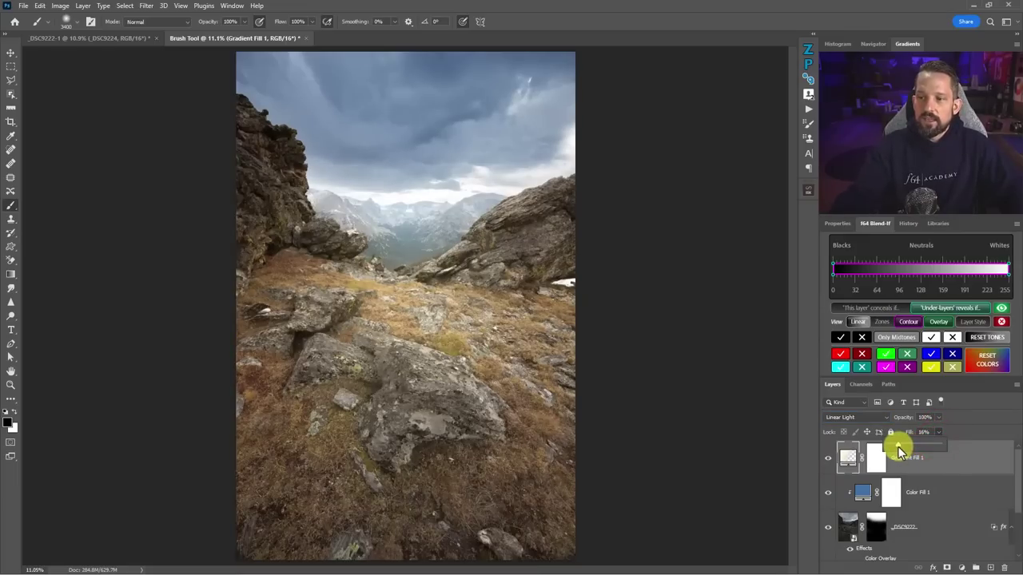
Move the radial glow onto the rocky path and compare the glow on and off.
{"action": "double_click", "coordinate": [847, 459]}
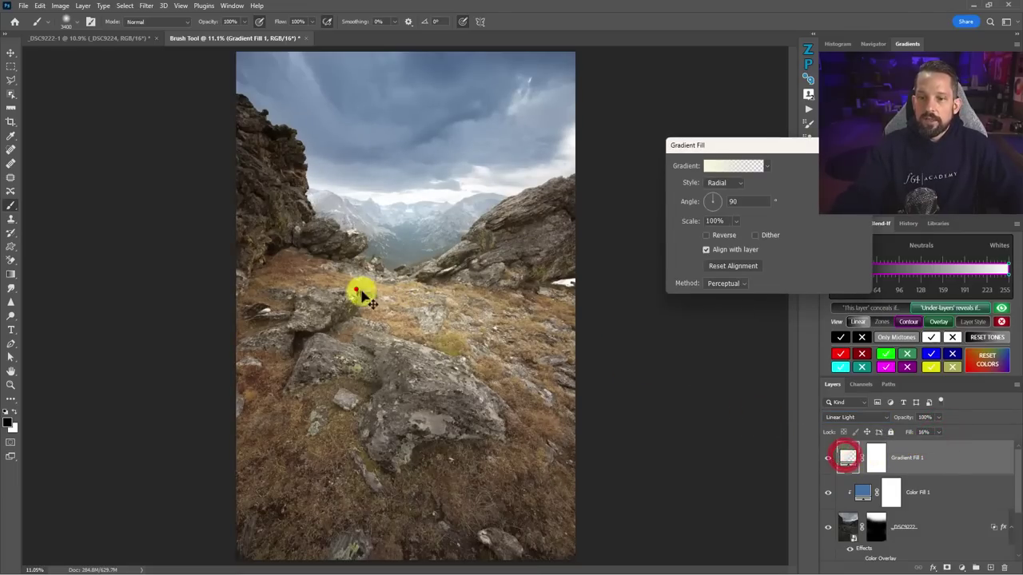
{"action": "mouse_move", "coordinate": [357, 287]}
{"action": "left_mouse_down"}
{"action": "mouse_move", "coordinate": [338, 402]}
{"action": "mouse_move", "coordinate": [406, 354]}
{"action": "mouse_move", "coordinate": [365, 336]}
{"action": "mouse_move", "coordinate": [421, 327]}
{"action": "mouse_move", "coordinate": [402, 311]}
{"action": "mouse_move", "coordinate": [359, 314]}
{"action": "mouse_move", "coordinate": [363, 335]}
{"action": "mouse_move", "coordinate": [399, 249]}
{"action": "mouse_move", "coordinate": [361, 290]}
{"action": "mouse_move", "coordinate": [420, 298]}
{"action": "mouse_move", "coordinate": [424, 344]}
{"action": "mouse_move", "coordinate": [394, 304]}
{"action": "mouse_move", "coordinate": [469, 272]}
{"action": "mouse_move", "coordinate": [468, 366]}
{"action": "mouse_move", "coordinate": [418, 293]}
{"action": "mouse_move", "coordinate": [430, 312]}
{"action": "left_mouse_up"}
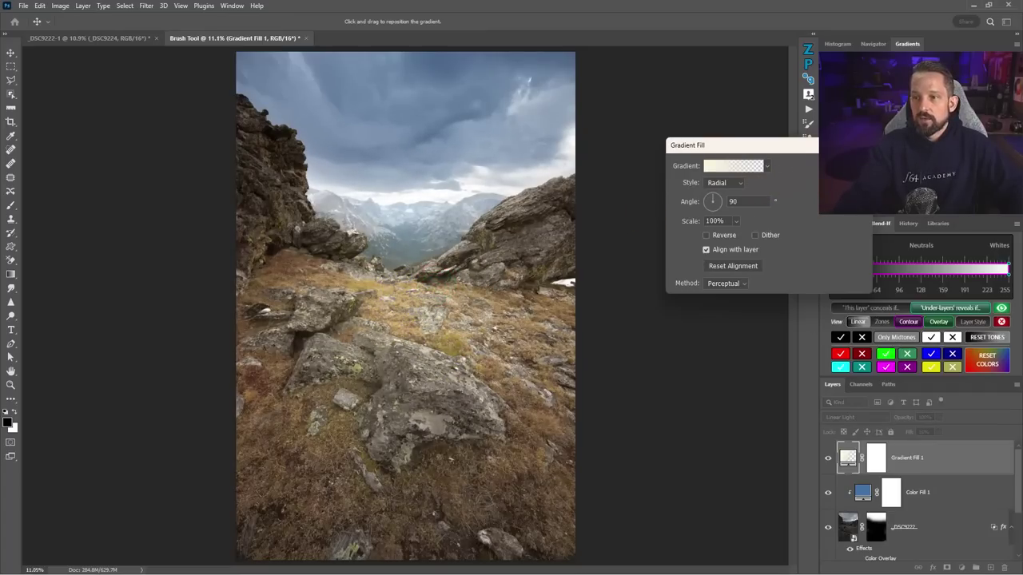
{"action": "key", "text": "Return"}
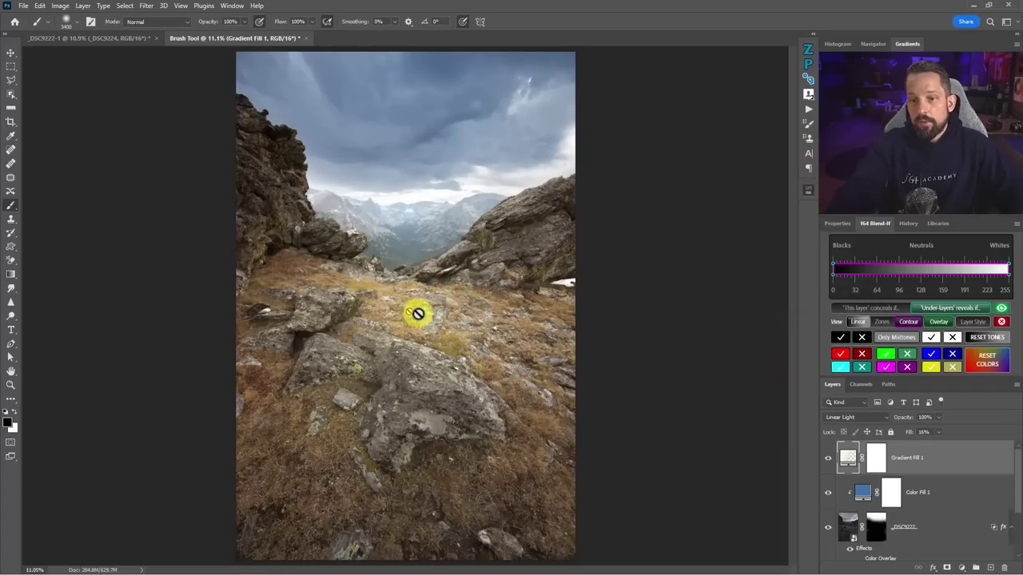
{"action": "left_click", "coordinate": [828, 457]}
{"action": "left_click", "coordinate": [827, 457]}
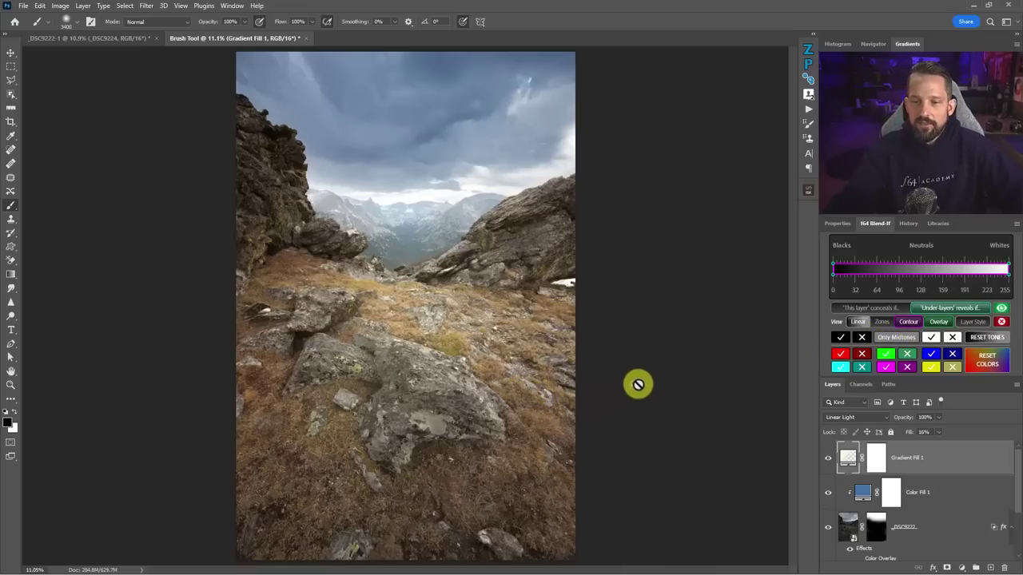
Back in the composite, split Gradient Fill 1's underlying Blend If black handle to 22/128.
{"action": "left_click", "coordinate": [90, 39]}
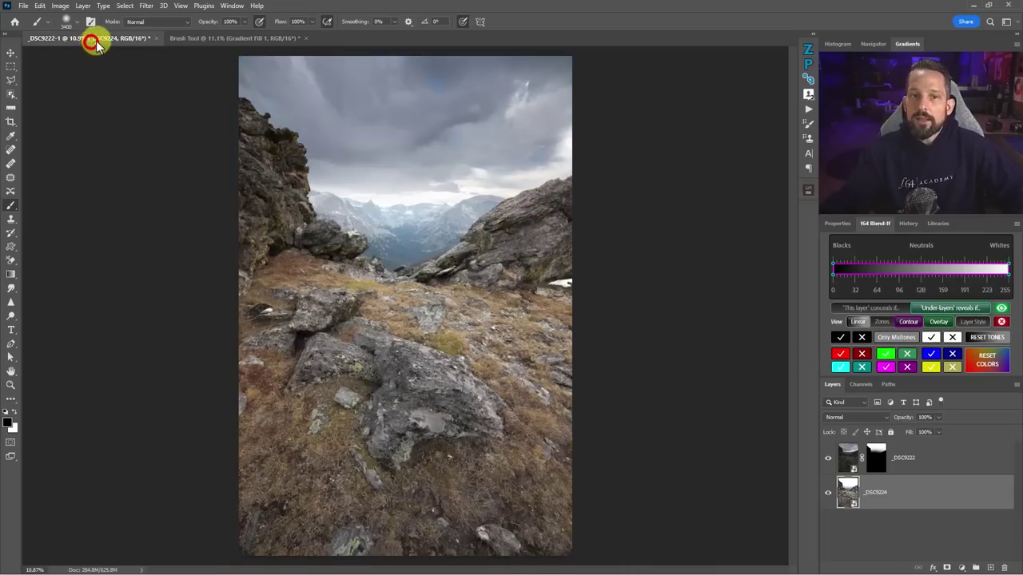
{"action": "left_click", "coordinate": [211, 39]}
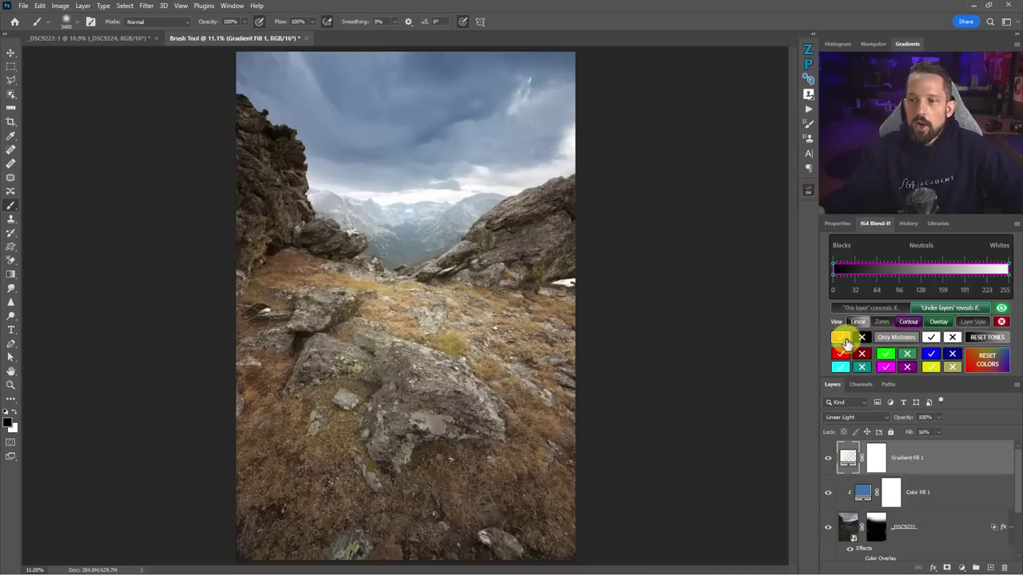
{"action": "left_click", "coordinate": [863, 338]}
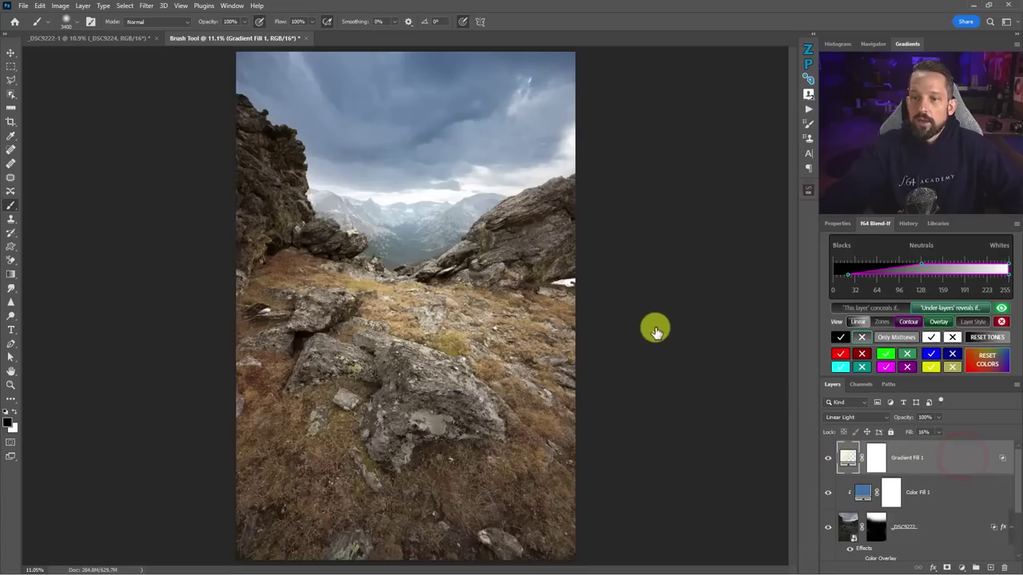
{"action": "left_click", "coordinate": [696, 233]}
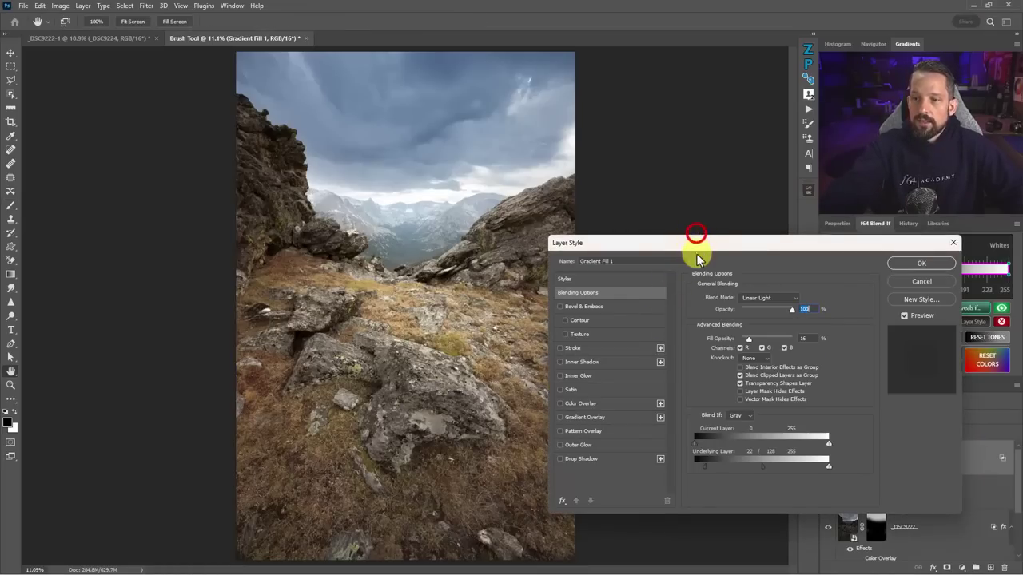
{"action": "left_click_drag", "start_coordinate": [720, 245], "coordinate": [477, 145]}
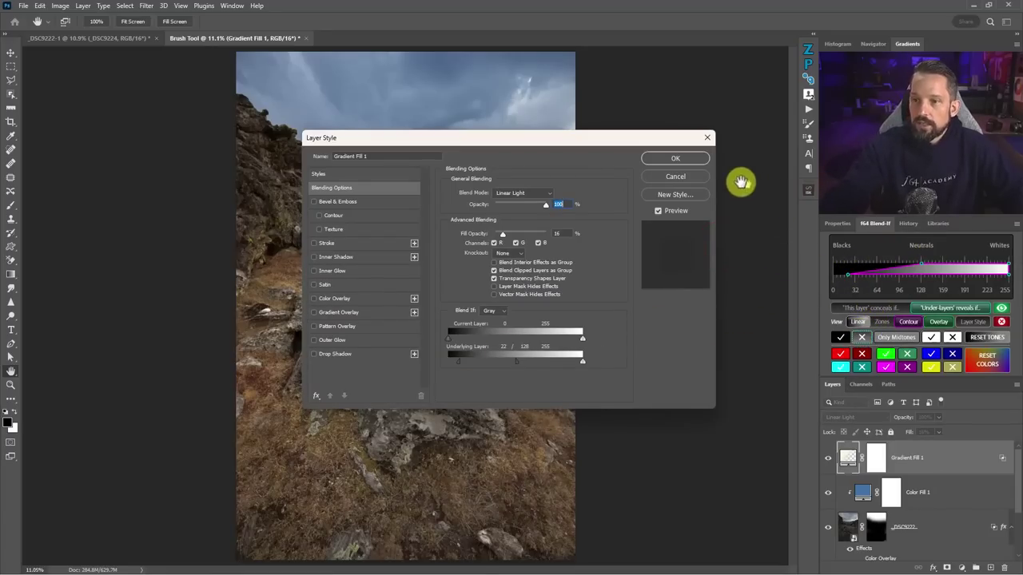
{"action": "left_click", "coordinate": [674, 159]}
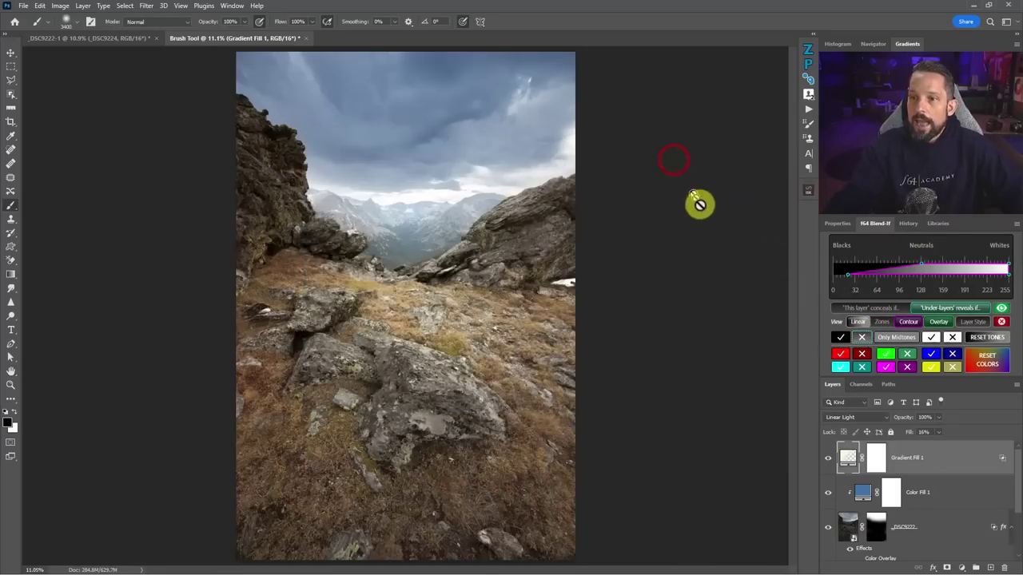
Move the radial glow twice, settling it over the central rocks, and commit.
{"action": "double_click", "coordinate": [849, 460]}
{"action": "left_click_drag", "start_coordinate": [400, 313], "coordinate": [564, 281]}
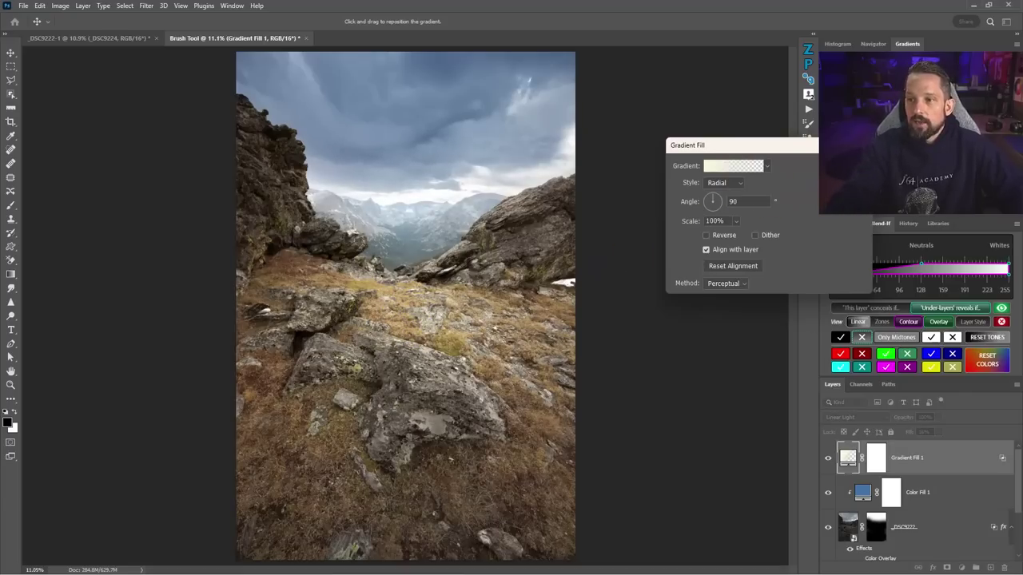
{"action": "key", "text": "Return"}
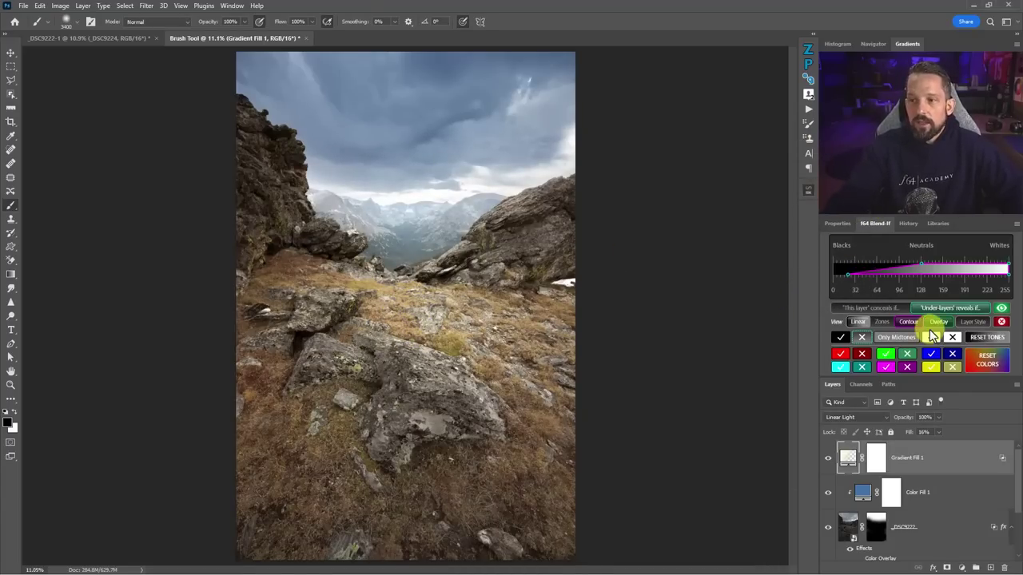
{"action": "double_click", "coordinate": [846, 458]}
{"action": "left_click_drag", "start_coordinate": [439, 299], "coordinate": [424, 339]}
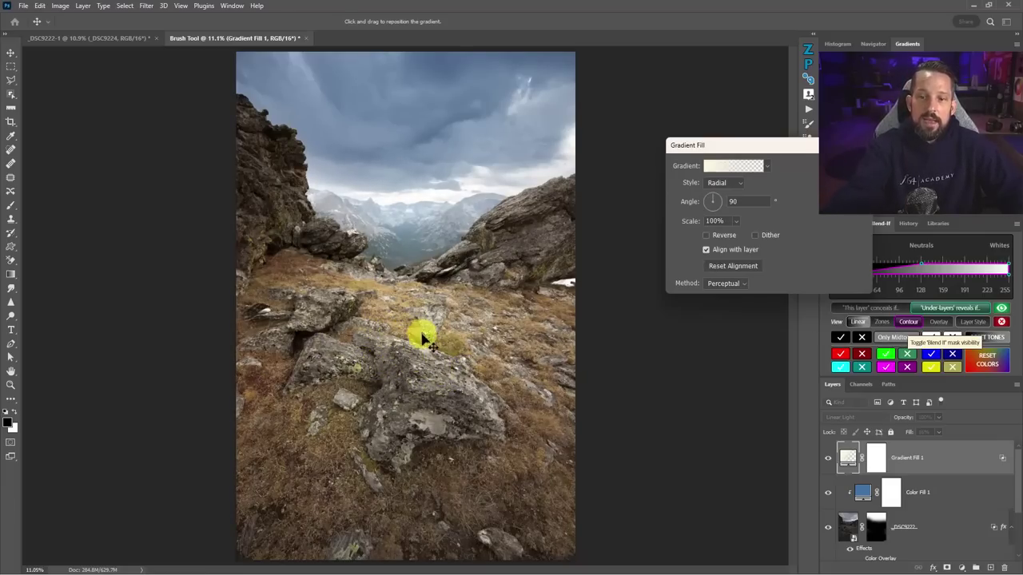
{"action": "left_click", "coordinate": [705, 229]}
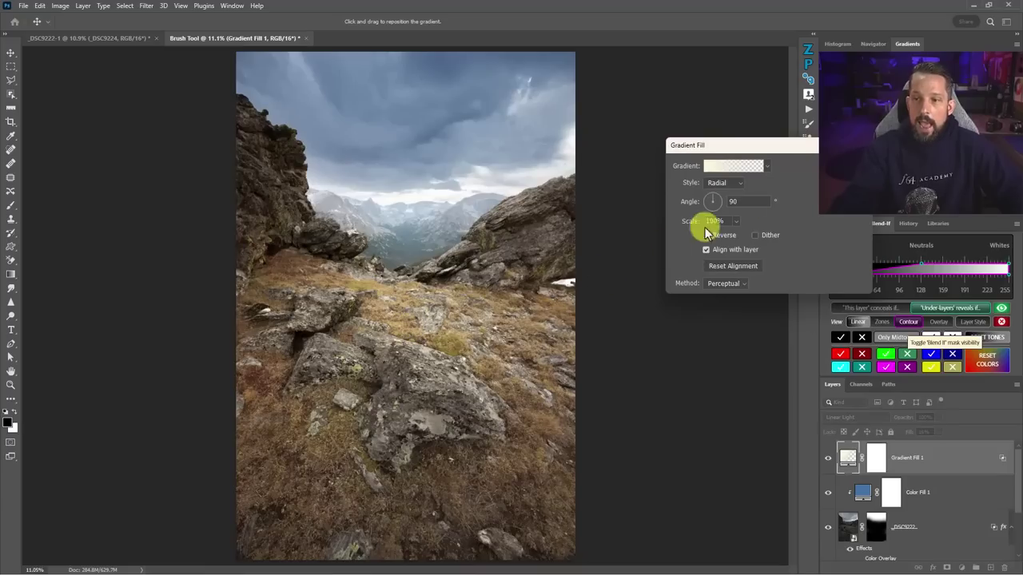
{"action": "key", "text": "Return"}
Preview Gradient Fill 1's blend-if mask as a magenta Overlay from the f64 Blend-If panel.
{"action": "left_click", "coordinate": [861, 491]}
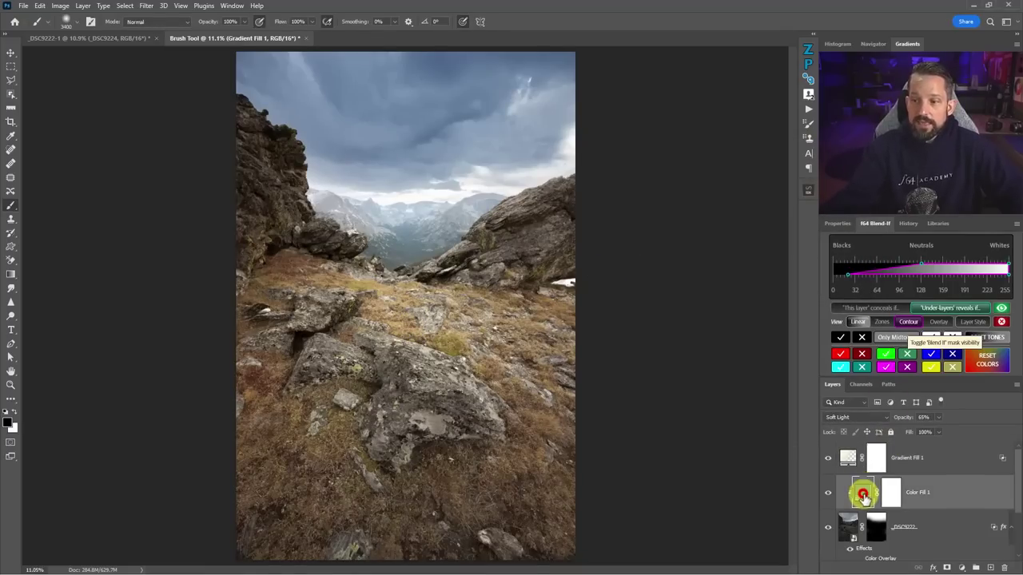
{"action": "mouse_move", "coordinate": [855, 490]}
{"action": "left_mouse_down"}
{"action": "mouse_move", "coordinate": [852, 470]}
{"action": "mouse_move", "coordinate": [765, 430]}
{"action": "mouse_move", "coordinate": [859, 470]}
{"action": "left_mouse_up"}
{"action": "left_click", "coordinate": [954, 450]}
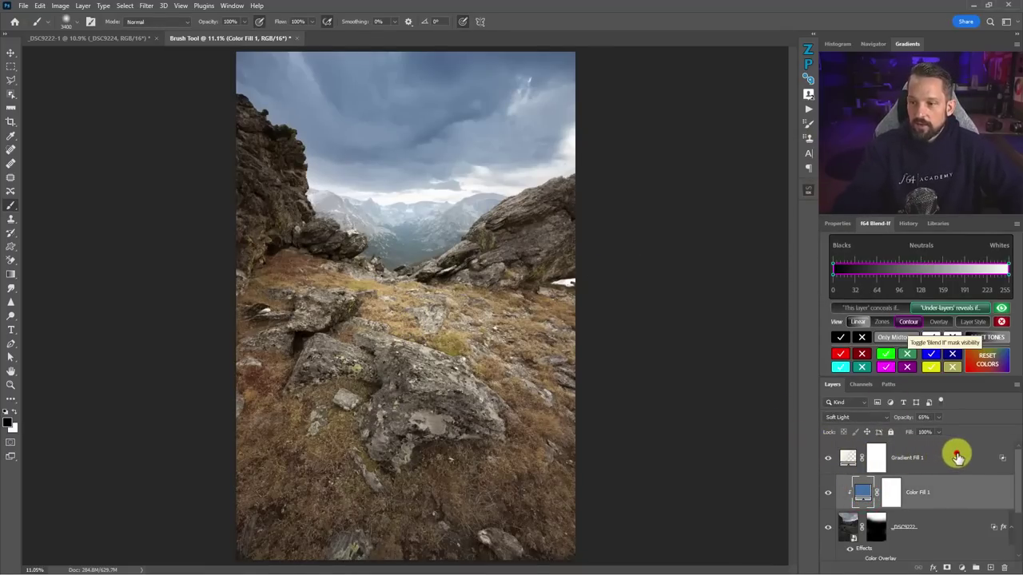
{"action": "left_click", "coordinate": [936, 322]}
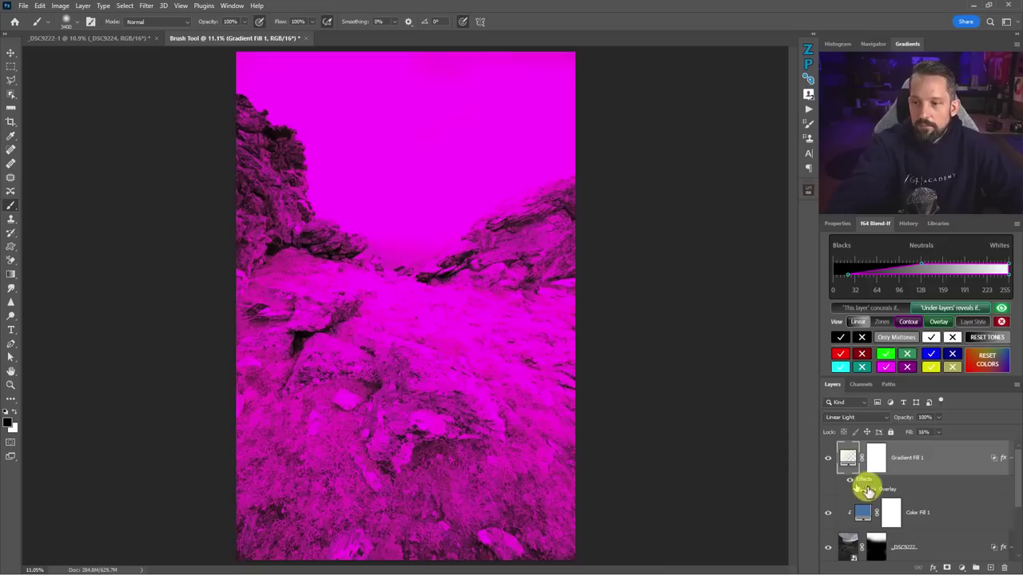
Add a Curves adjustment above Color Fill 1 and bend the curve to brighten the image.
{"action": "left_click", "coordinate": [936, 511]}
{"action": "left_click", "coordinate": [962, 570]}
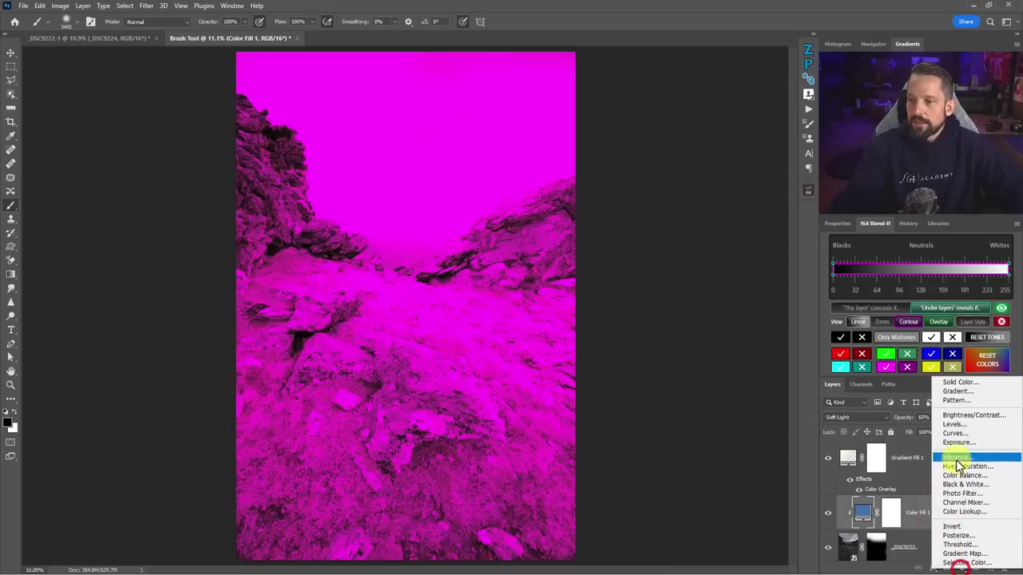
{"action": "left_click", "coordinate": [954, 433]}
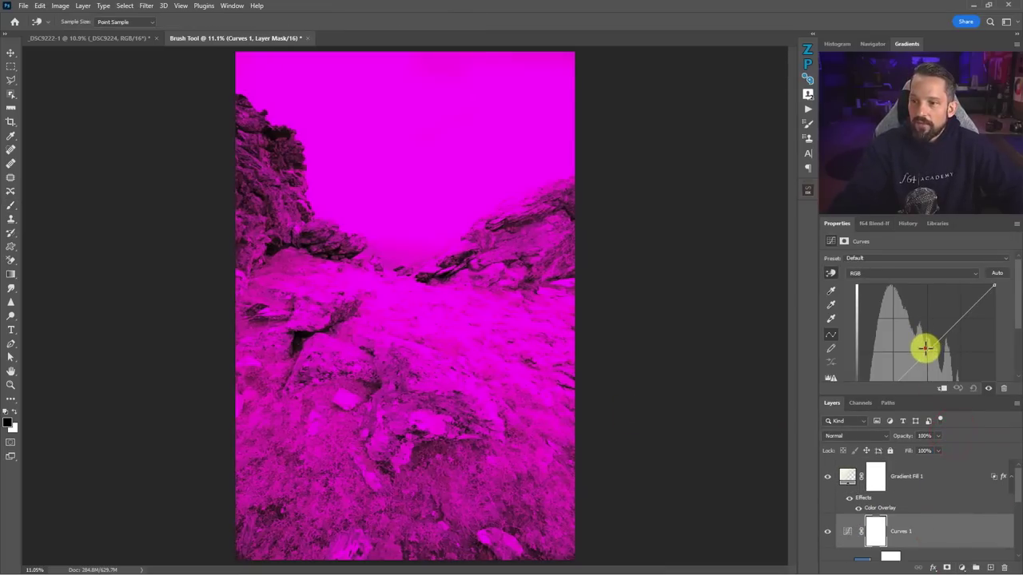
{"action": "left_click_drag", "start_coordinate": [924, 349], "coordinate": [949, 370]}
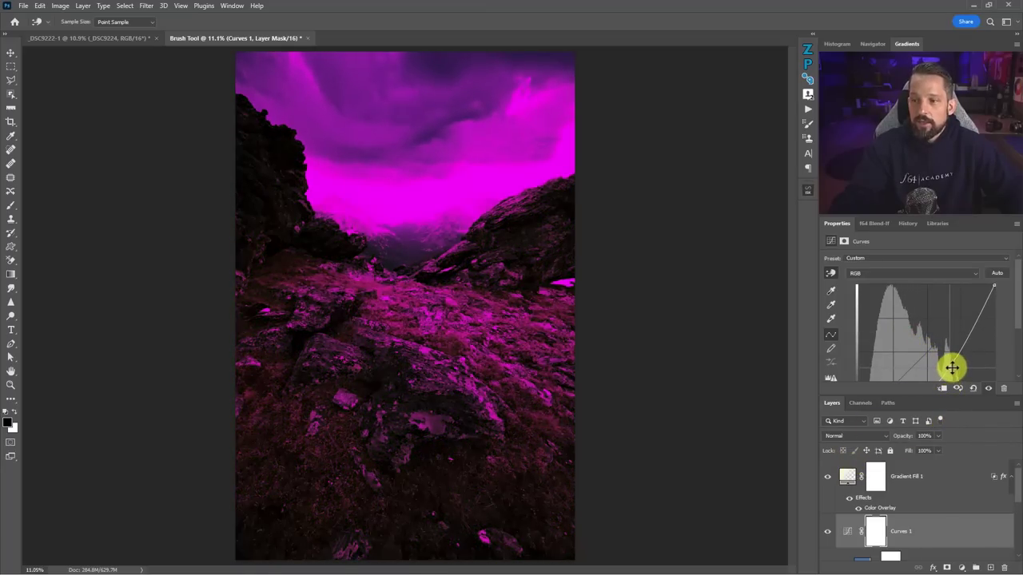
{"action": "left_click_drag", "start_coordinate": [952, 368], "coordinate": [939, 364]}
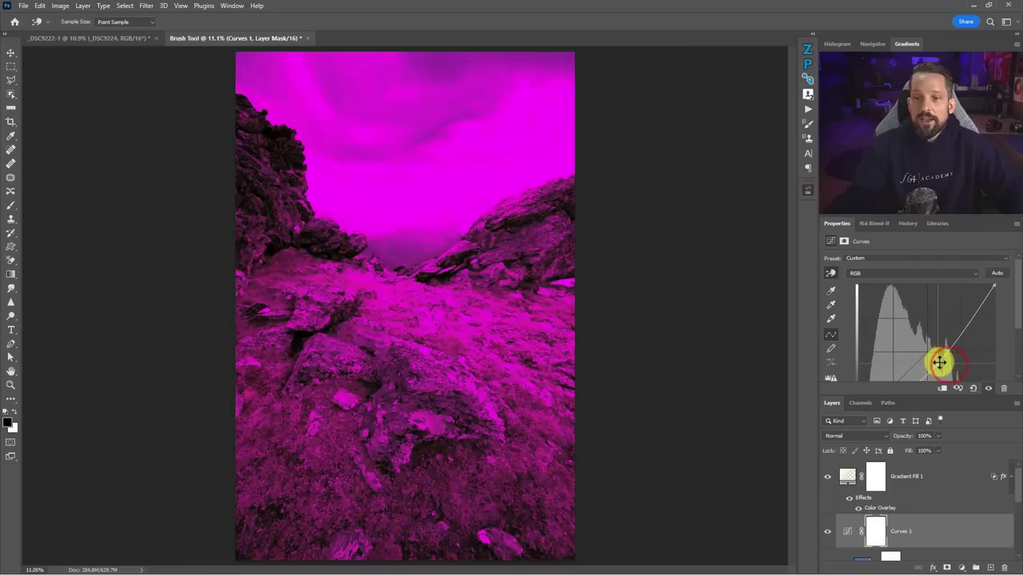
Delete the Curves adjustment layer and return to the Brush tool.
{"action": "left_click", "coordinate": [932, 535]}
{"action": "key", "text": "b"}
{"action": "key", "text": "Delete"}
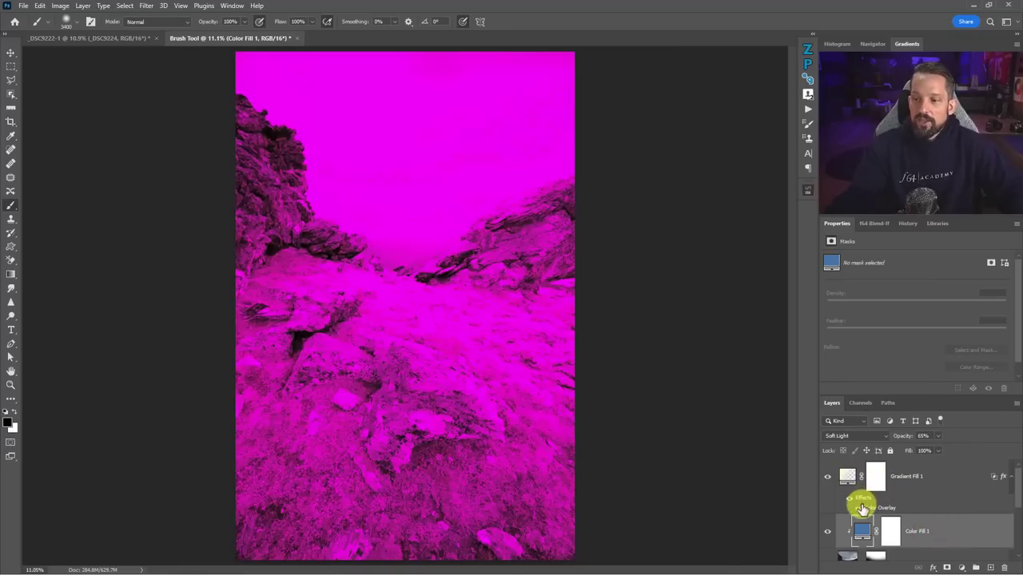
{"action": "left_click_drag", "start_coordinate": [860, 512], "coordinate": [879, 479]}
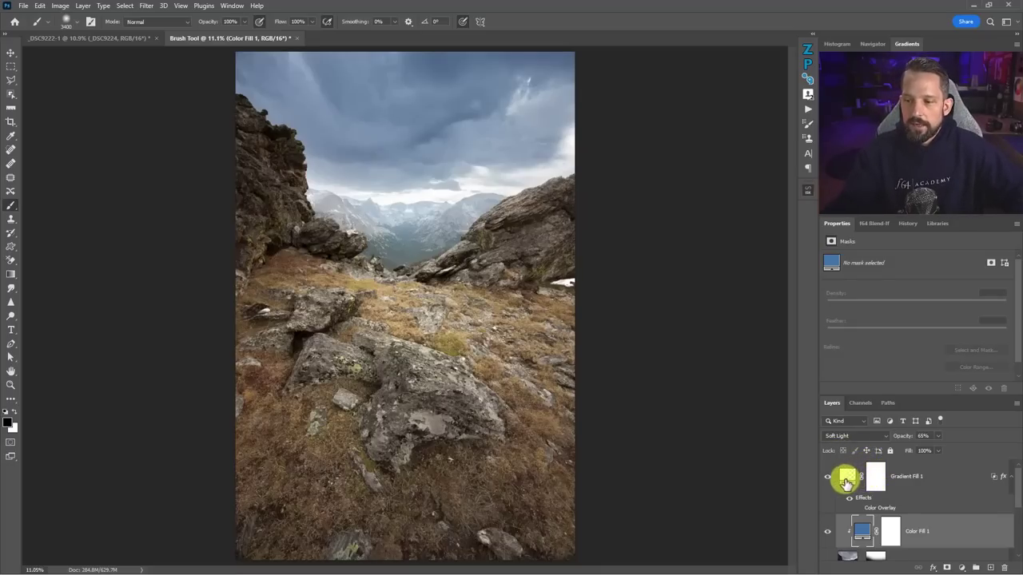
Drag the Color Overlay effect off Gradient Fill 1 in the Layers panel.
{"action": "scroll", "coordinate": [847, 483], "scroll_direction": "down", "scroll_amount": 1}
{"action": "left_click_drag", "start_coordinate": [855, 509], "coordinate": [363, 337]}
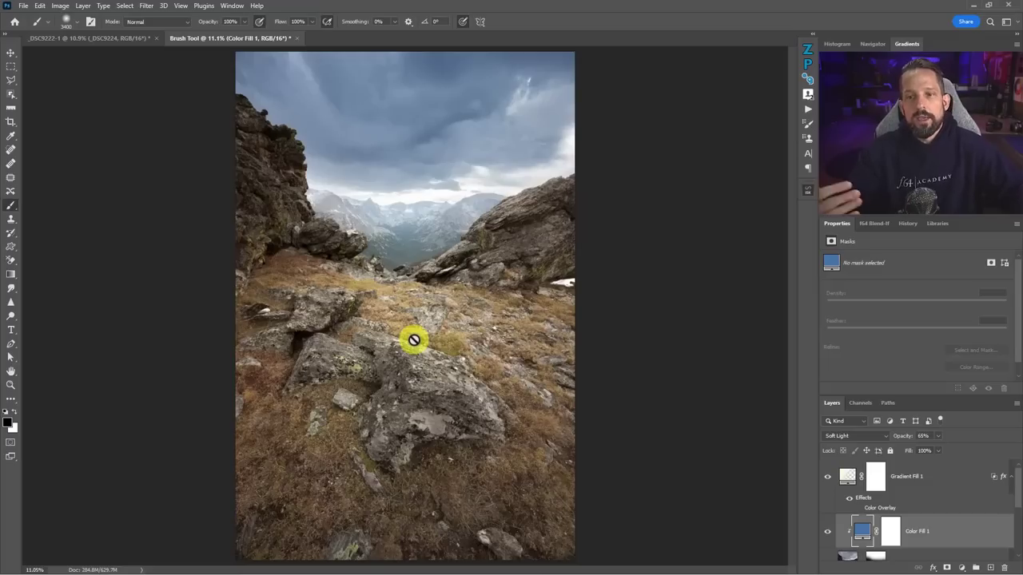